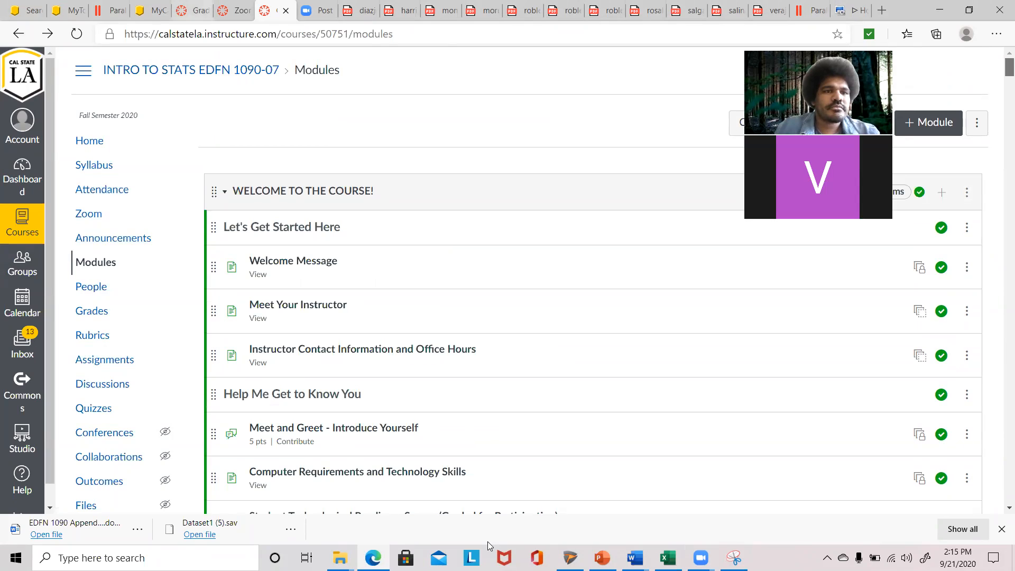
- Open the Modules page of the EDFN 1090-09 course and find the Appendix B data set files for computer exercises
{"action": "key", "text": "ctrl+shift+Tab"}
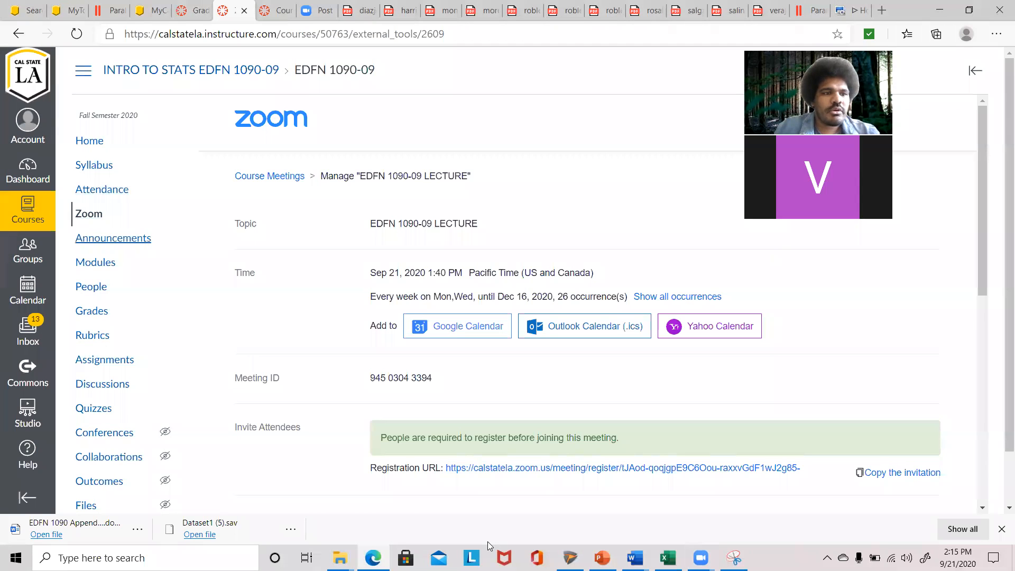
{"action": "left_click", "coordinate": [95, 262]}
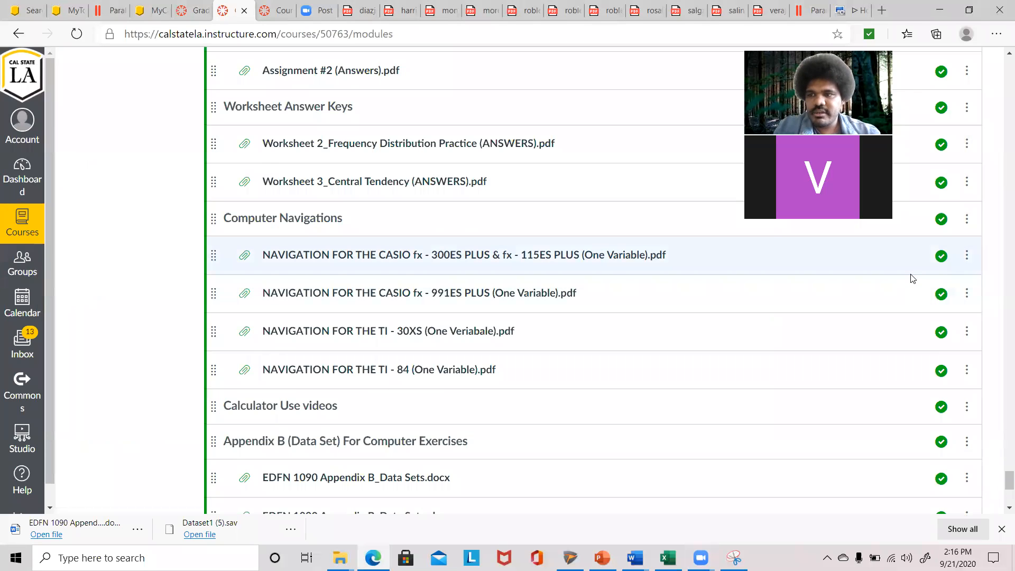
{"action": "scroll", "coordinate": [910, 278], "scroll_direction": "up", "scroll_amount": 7}
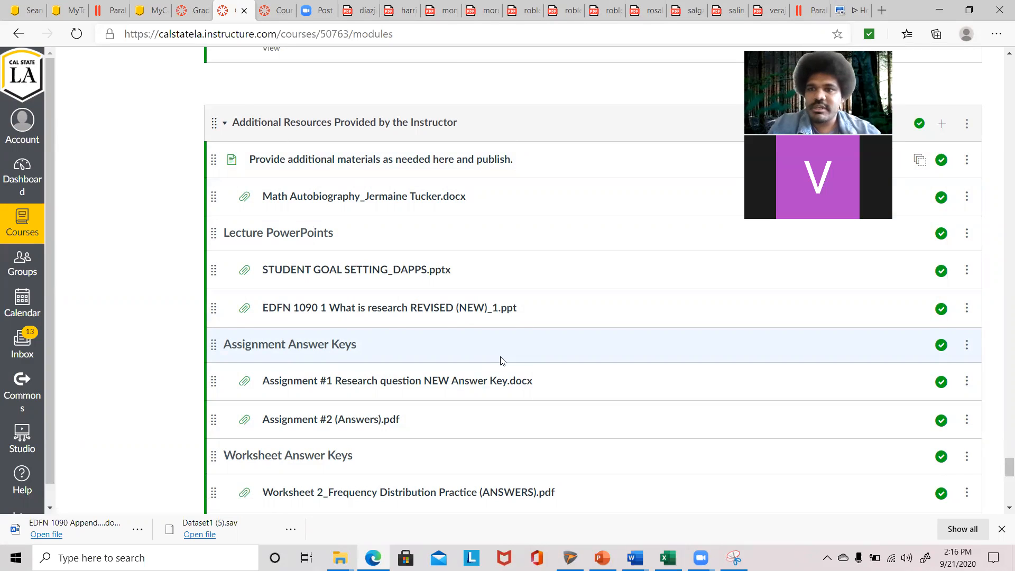
{"action": "scroll", "coordinate": [502, 359], "scroll_direction": "down", "scroll_amount": 1}
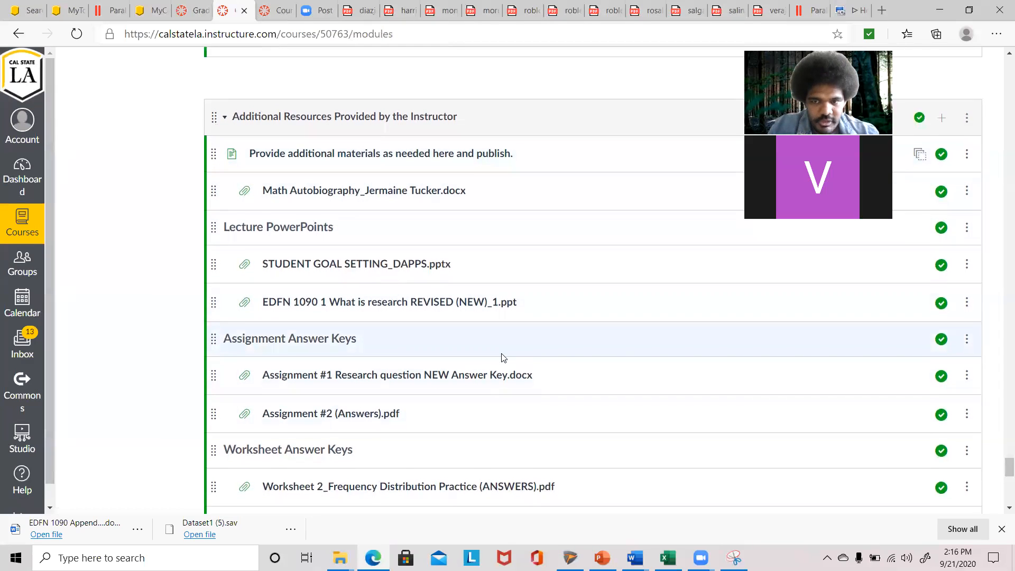
{"action": "scroll", "coordinate": [503, 357], "scroll_direction": "down", "scroll_amount": 1}
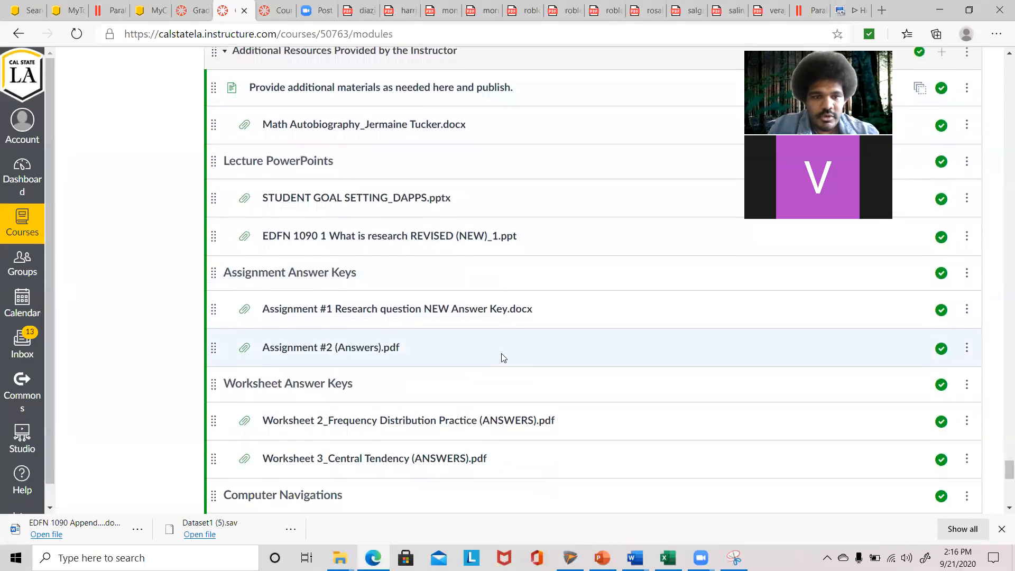
{"action": "scroll", "coordinate": [503, 351], "scroll_direction": "down", "scroll_amount": 7}
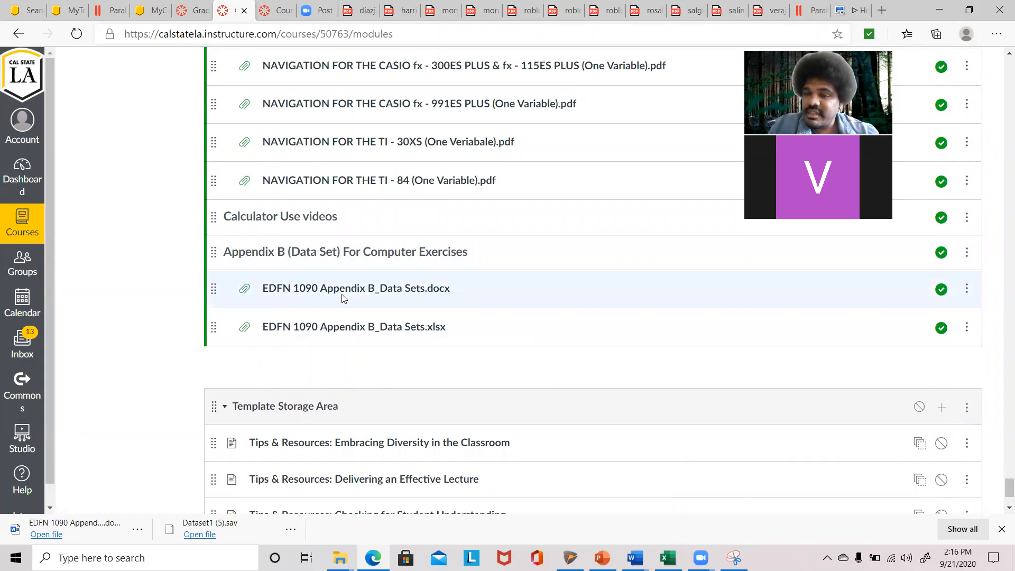
- Open EDFN 1090 Appendix B_Data Sets.docx in the course and read the Practice Data Set 1 description and table
{"action": "left_click", "coordinate": [408, 290]}
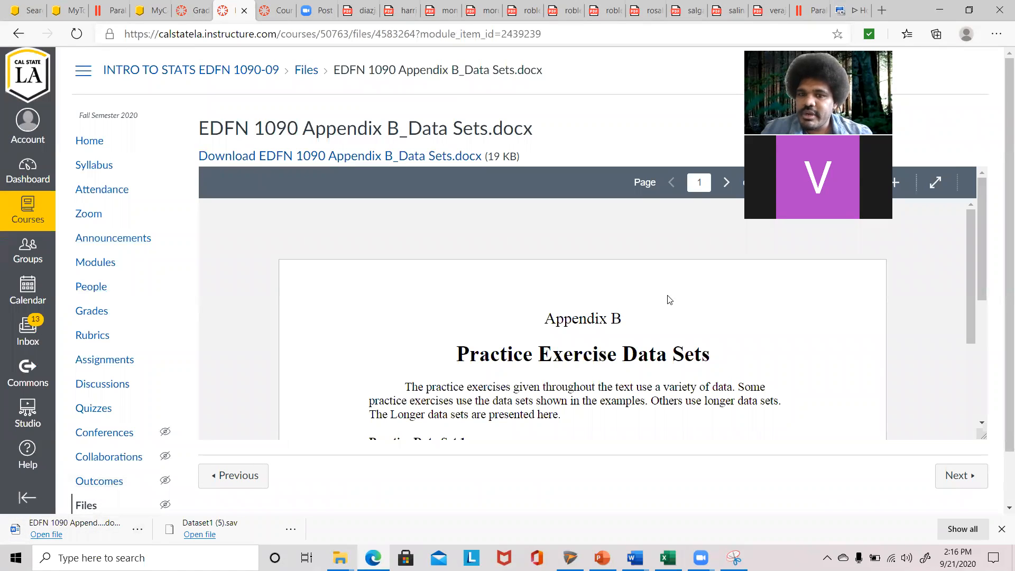
{"action": "scroll", "coordinate": [633, 349], "scroll_direction": "down", "scroll_amount": 1}
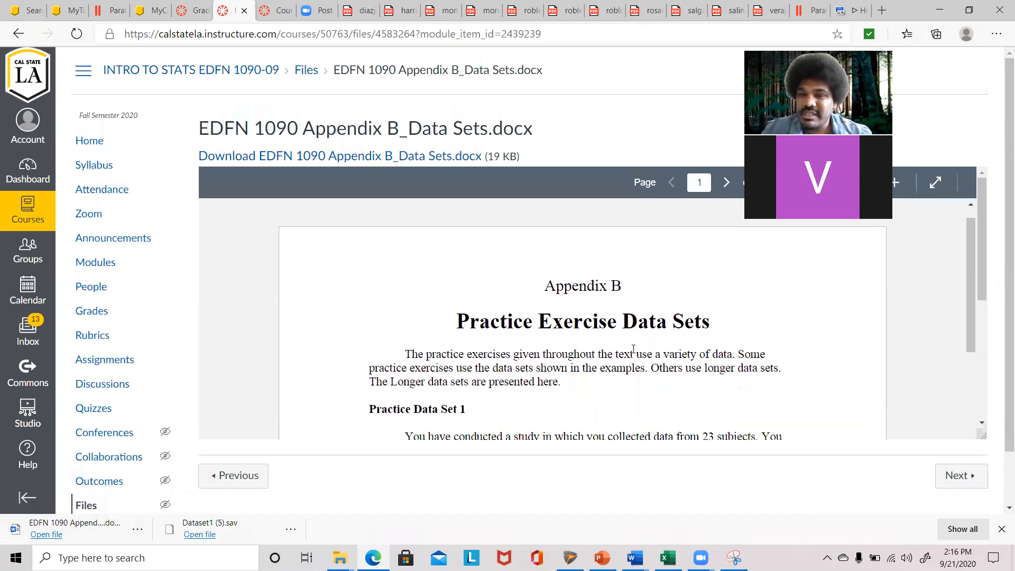
{"action": "scroll", "coordinate": [579, 326], "scroll_direction": "down", "scroll_amount": 2}
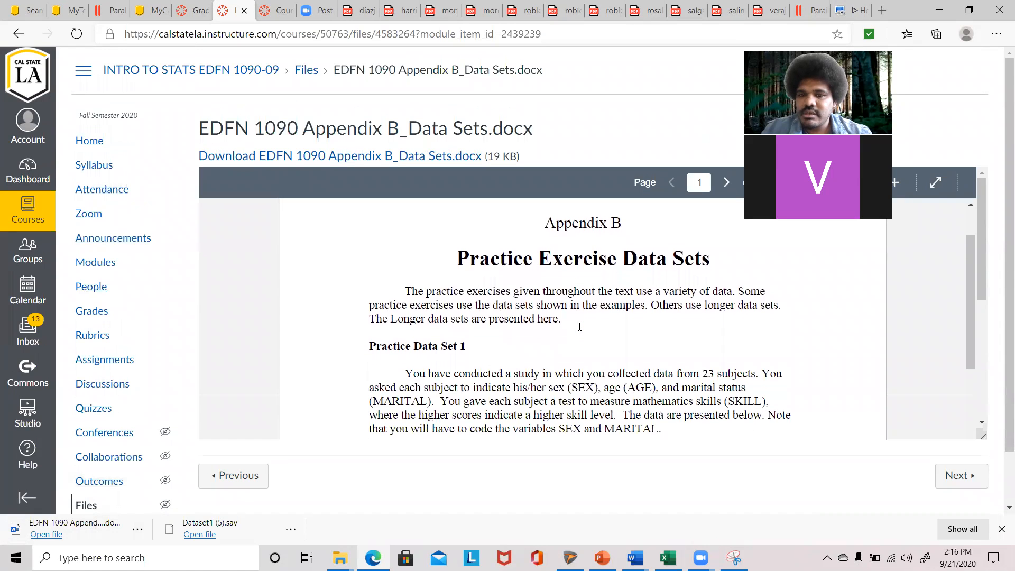
{"action": "scroll", "coordinate": [579, 326], "scroll_direction": "down", "scroll_amount": 3}
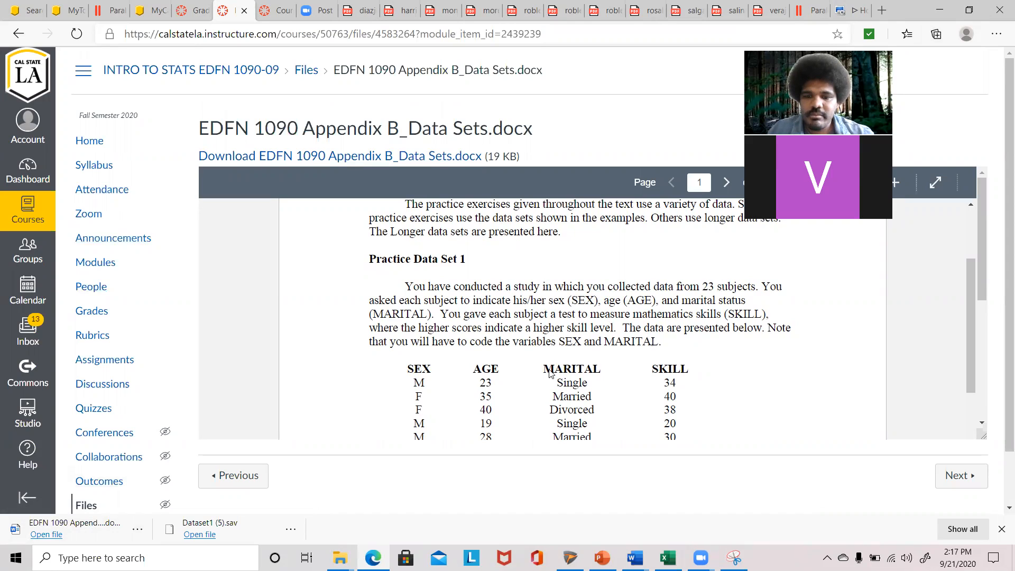
- Switch to Word to view the SEX and MARITAL codes in EDFN 1090 Appendix B_Data Sets (2), and return to the browser
{"action": "left_click", "coordinate": [635, 557]}
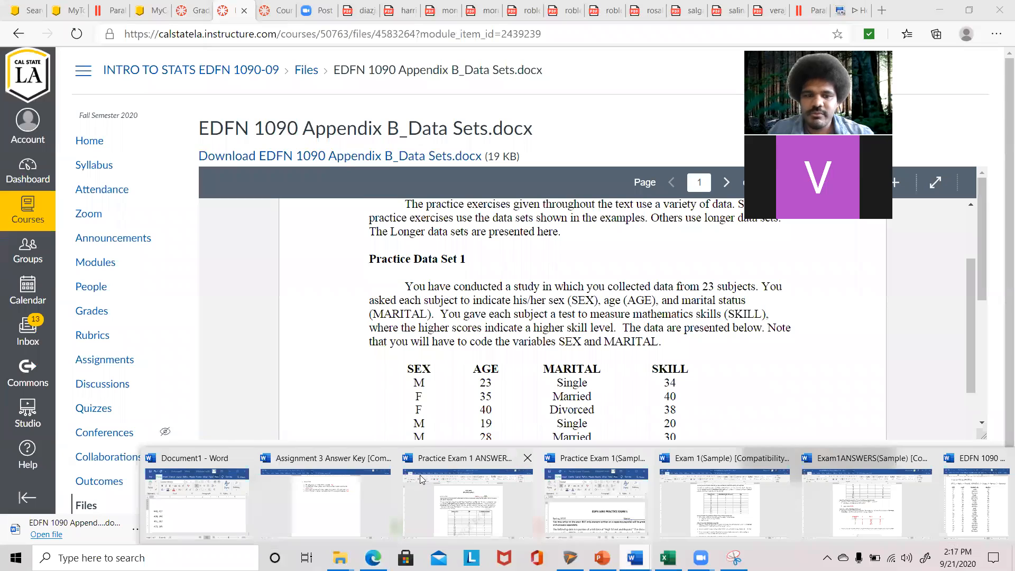
{"action": "left_click", "coordinate": [979, 496]}
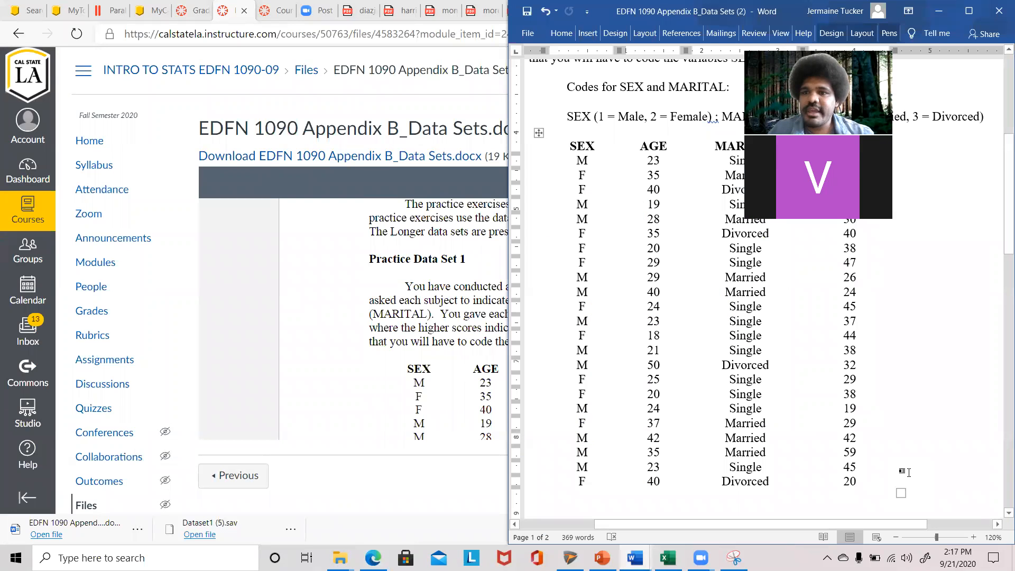
{"action": "left_click_drag", "start_coordinate": [1002, 237], "coordinate": [1000, 200]}
{"action": "scroll", "coordinate": [901, 168], "scroll_direction": "down", "scroll_amount": 2}
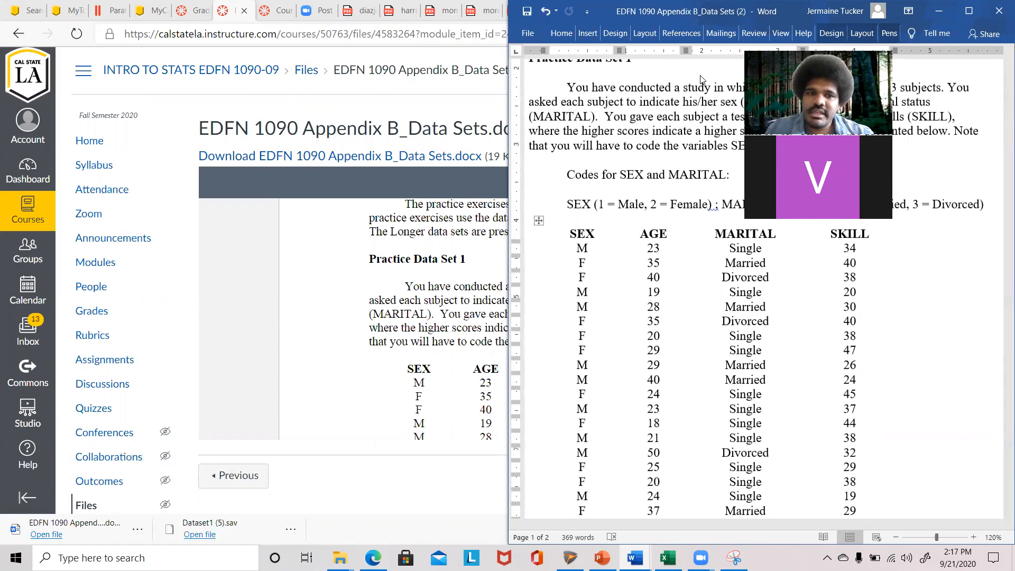
{"action": "key", "text": "alt+Tab"}
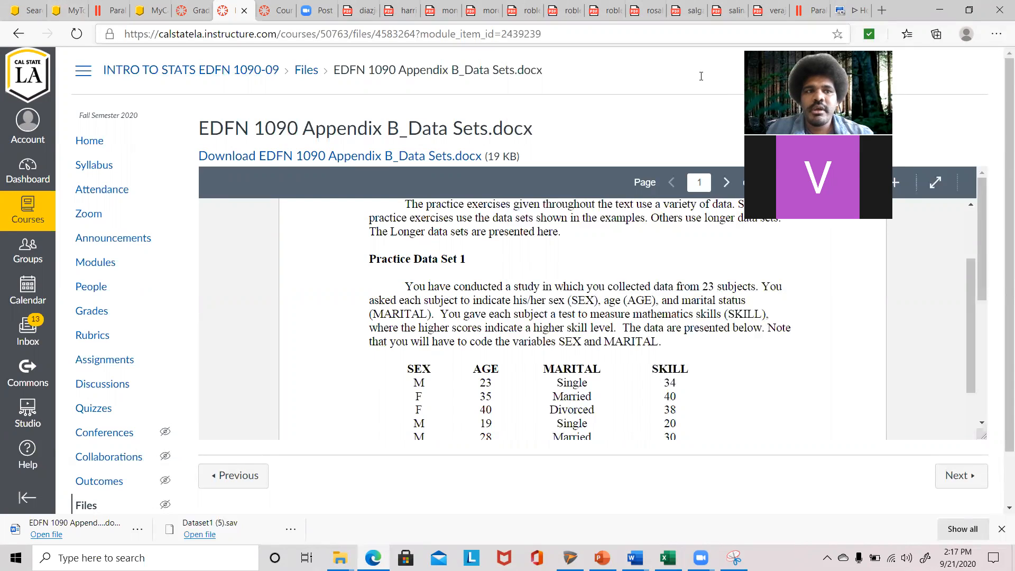
- Load mytools.calstatela.edu in a new browser tab
{"action": "left_click", "coordinate": [881, 10]}
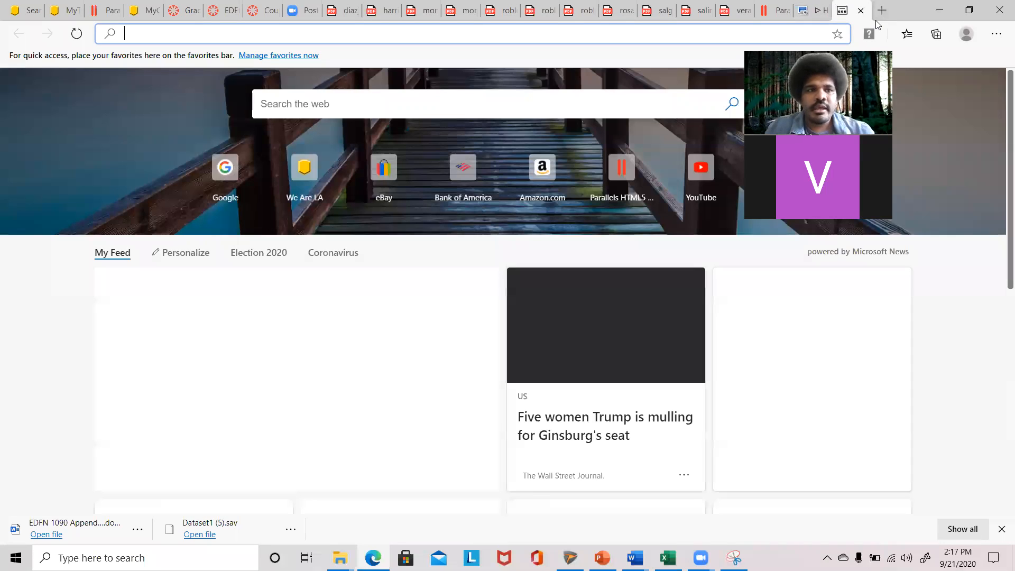
{"action": "type", "text": "ma"}
{"action": "key", "text": "BackSpace"}
{"action": "key", "text": "BackSpace"}
{"action": "key", "text": "BackSpace"}
{"action": "type", "text": "my"}
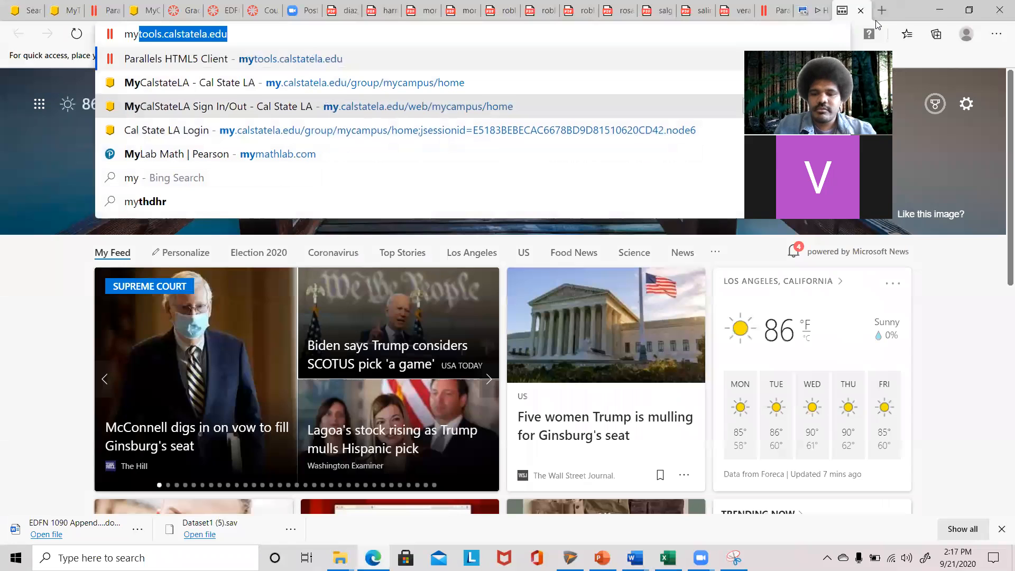
{"action": "key", "text": "Return"}
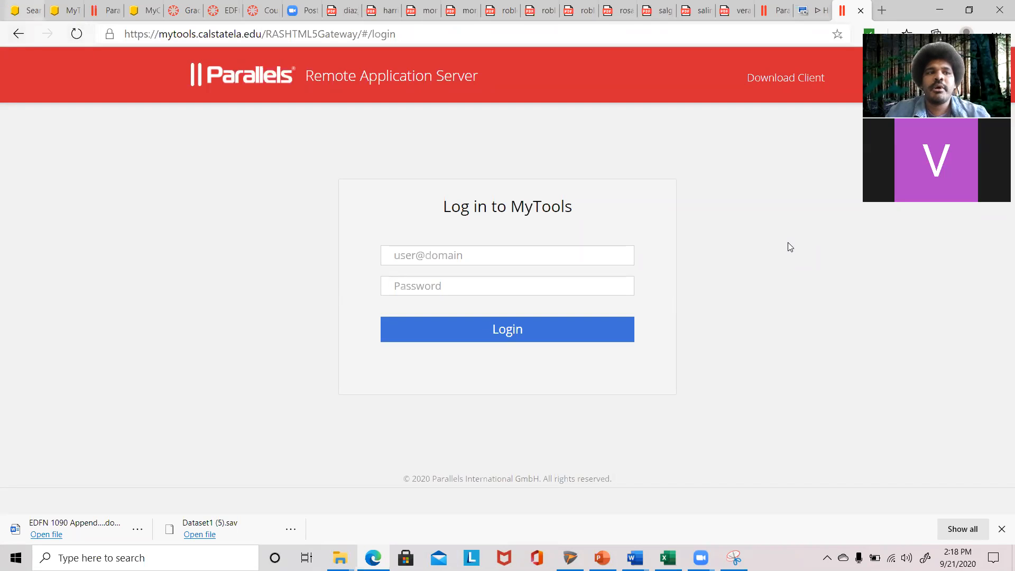
- Go to the tab with the earlier MyTools search and load the Cal State LA home page, calstatela.edu, there
{"action": "key", "text": "ctrl+Tab"}
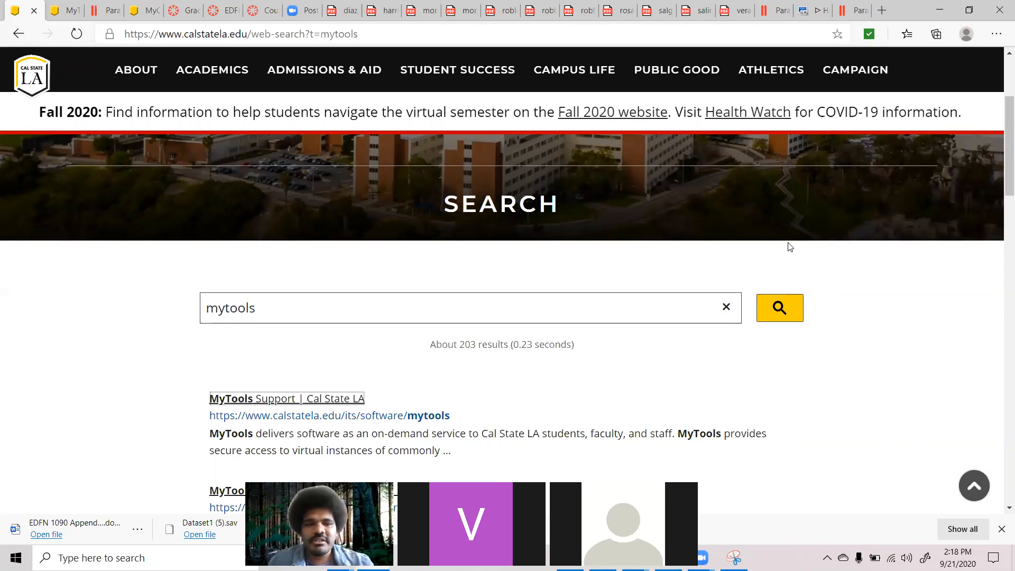
{"action": "left_click", "coordinate": [241, 33]}
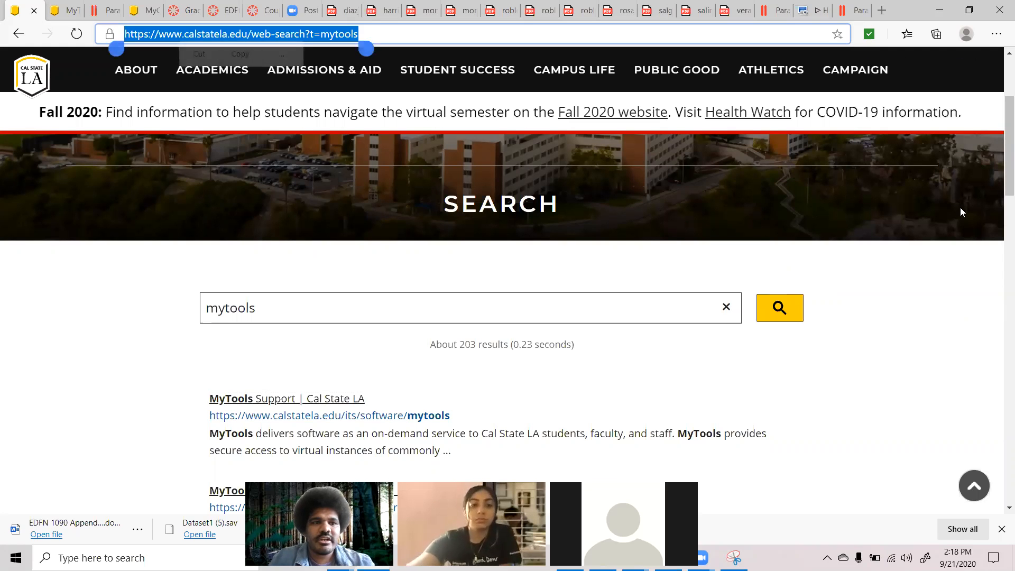
{"action": "type", "text": "ca"}
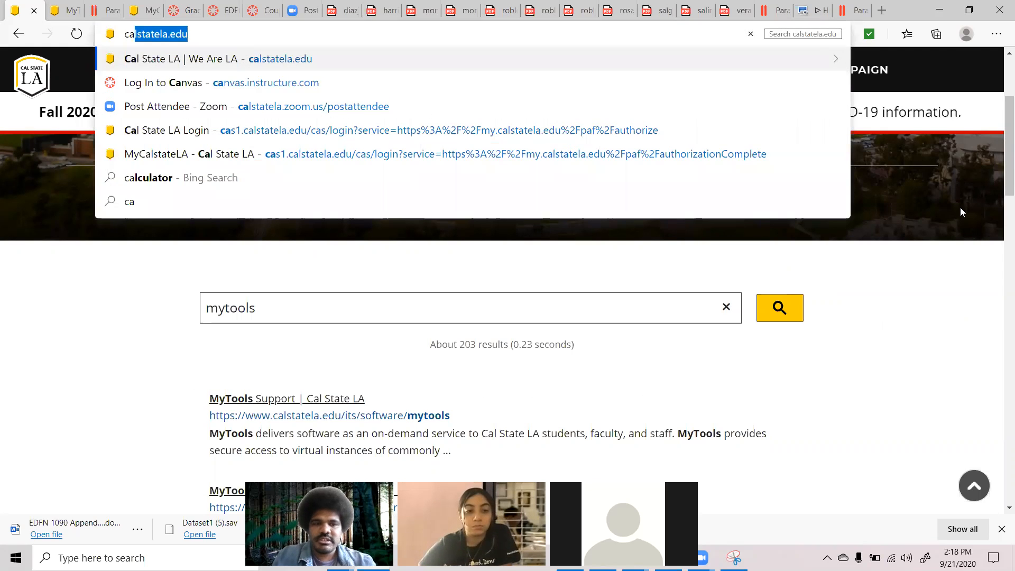
{"action": "key", "text": "Return"}
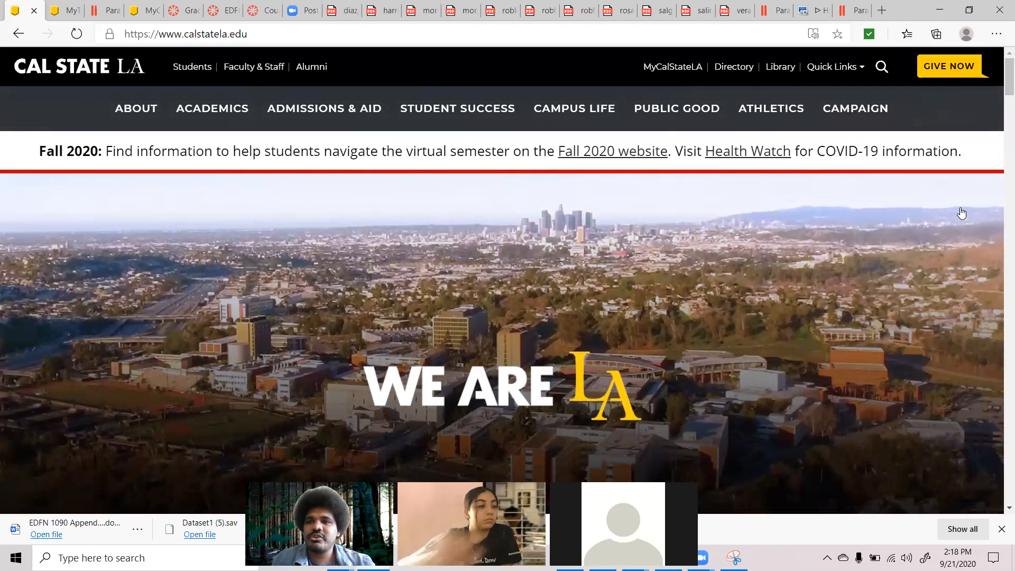
- Search the Cal State LA website for "mytools"
{"action": "left_click", "coordinate": [961, 213]}
{"action": "key", "text": "Down"}
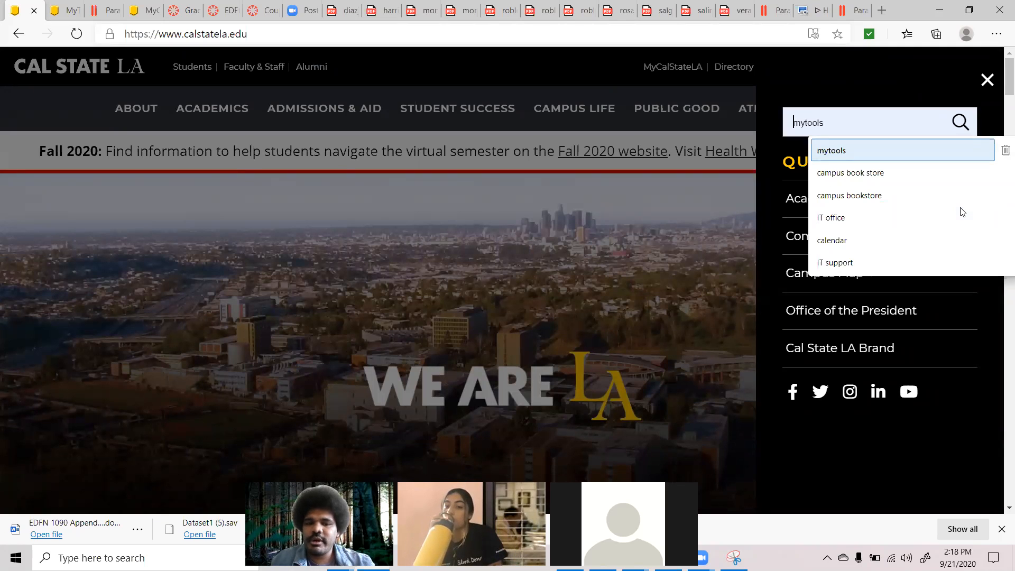
{"action": "key", "text": "Return"}
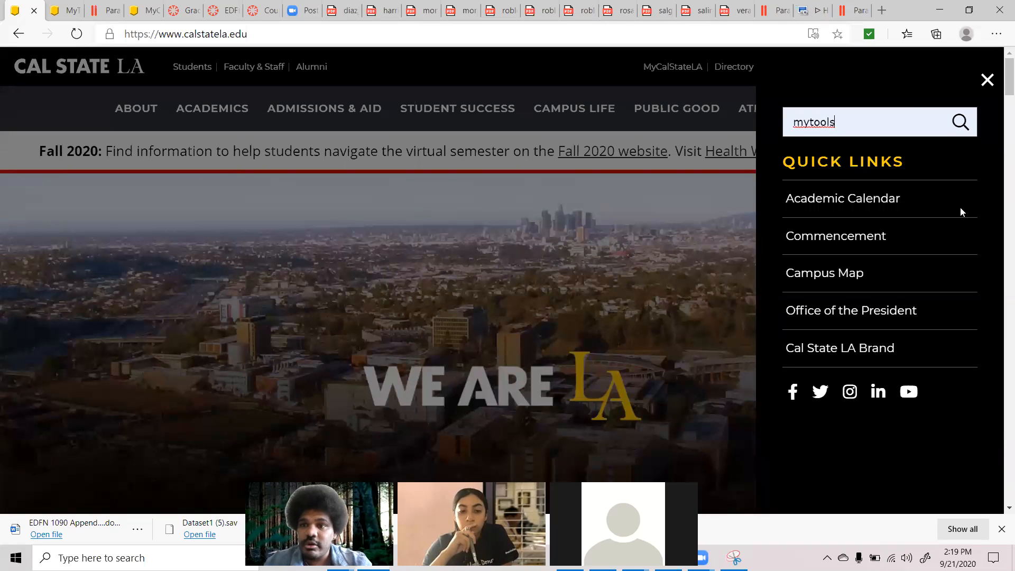
{"action": "key", "text": "Return"}
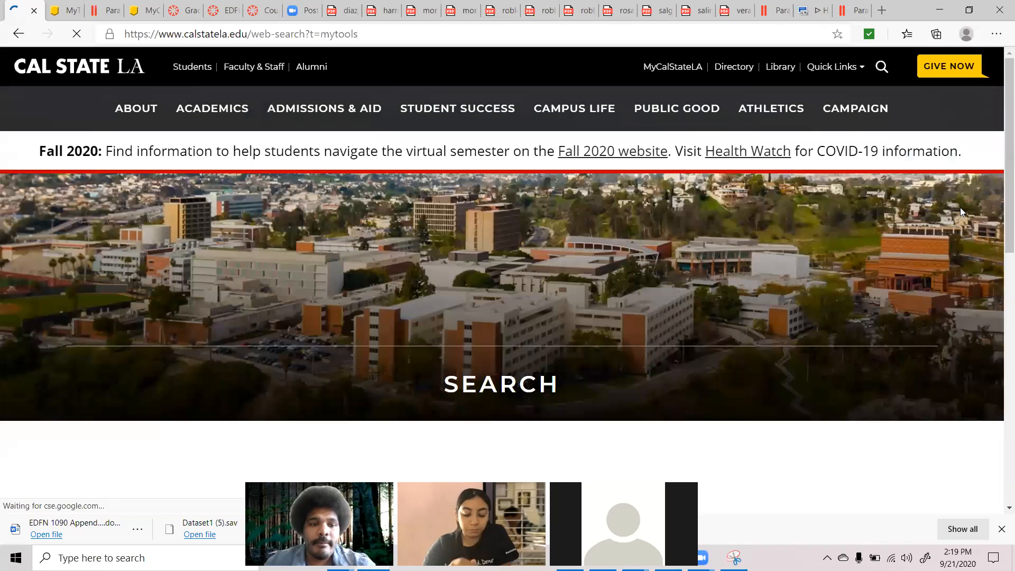
- Open the MyTools Support page from the search results
{"action": "scroll", "coordinate": [959, 207], "scroll_direction": "down", "scroll_amount": 3}
{"action": "scroll", "coordinate": [959, 208], "scroll_direction": "up", "scroll_amount": 3}
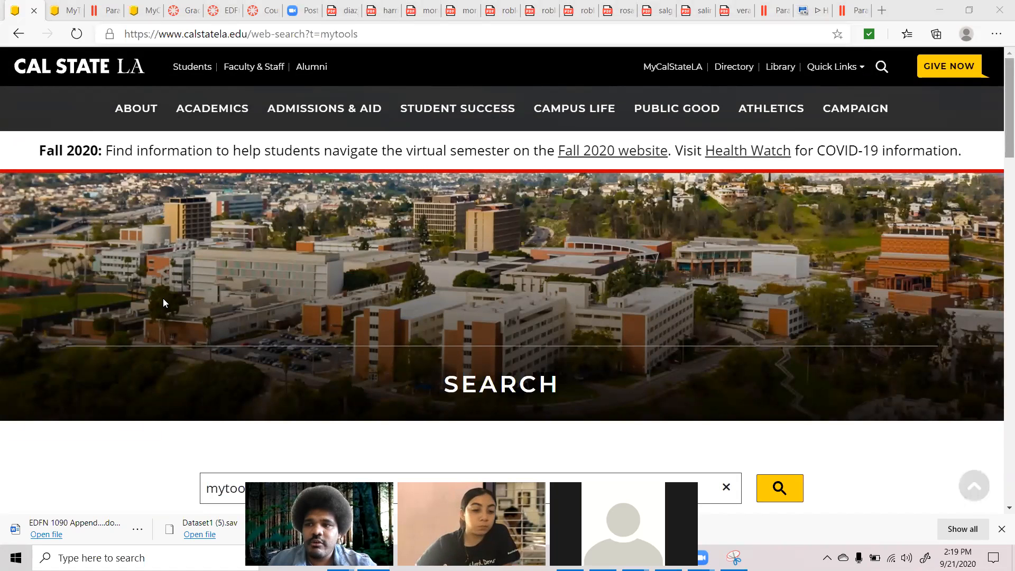
{"action": "scroll", "coordinate": [163, 299], "scroll_direction": "down", "scroll_amount": 5}
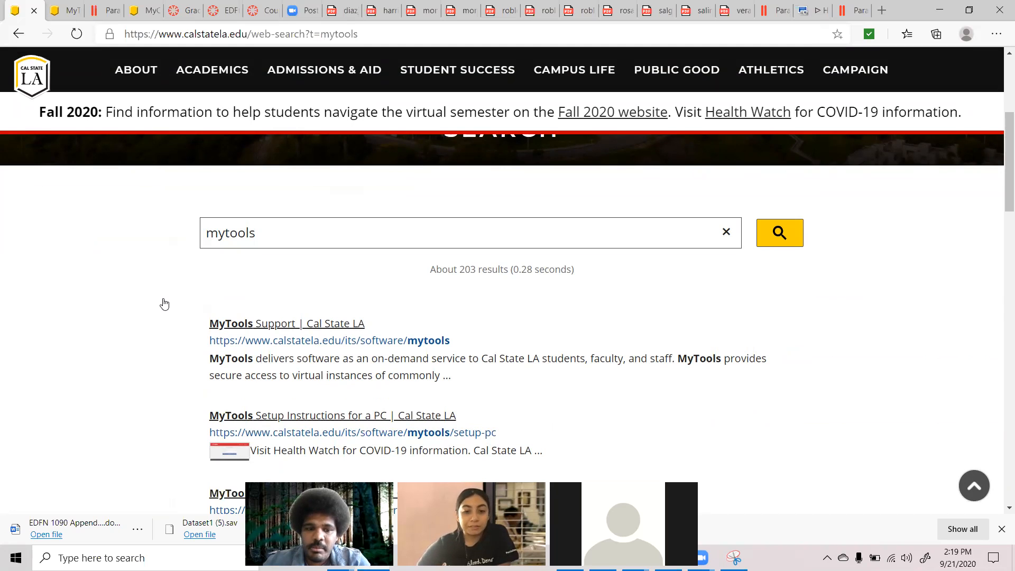
{"action": "left_click", "coordinate": [164, 304]}
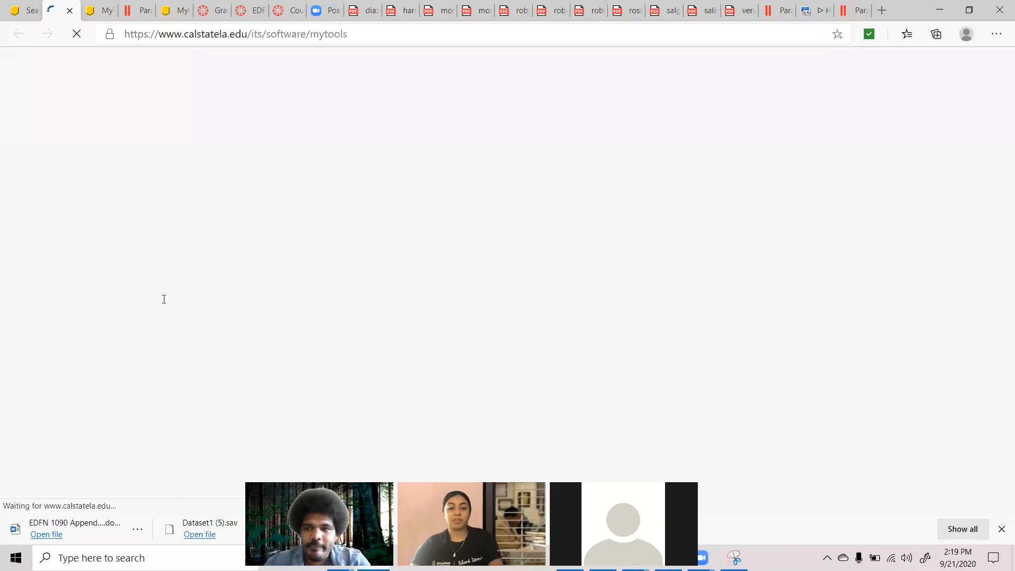
- Follow the mytools.calstatela.edu link in the Access MyTools section to reach the login page
{"action": "scroll", "coordinate": [164, 303], "scroll_direction": "down", "scroll_amount": 4}
{"action": "scroll", "coordinate": [165, 303], "scroll_direction": "up", "scroll_amount": 4}
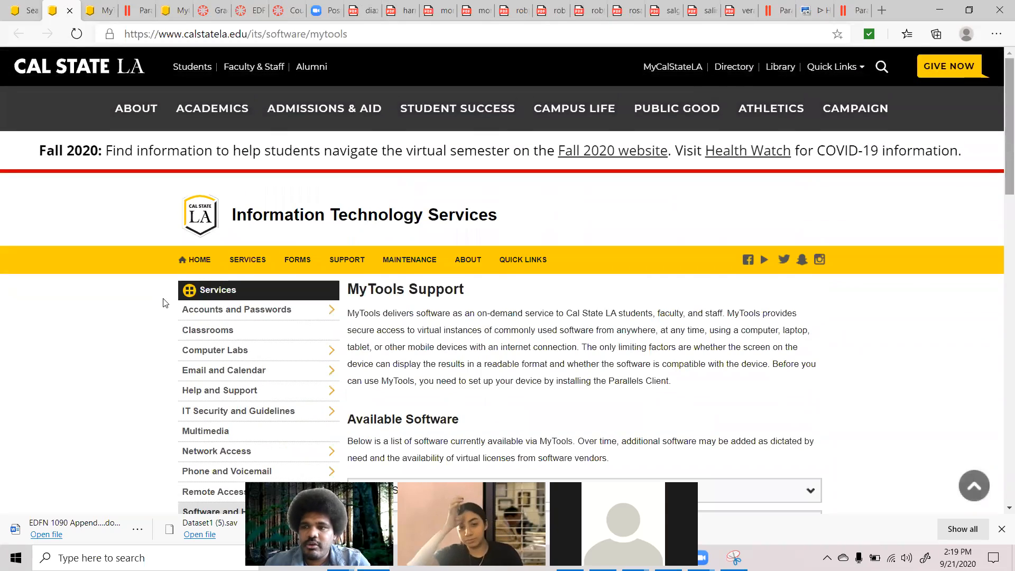
{"action": "scroll", "coordinate": [166, 303], "scroll_direction": "down", "scroll_amount": 3}
{"action": "scroll", "coordinate": [165, 302], "scroll_direction": "down", "scroll_amount": 3}
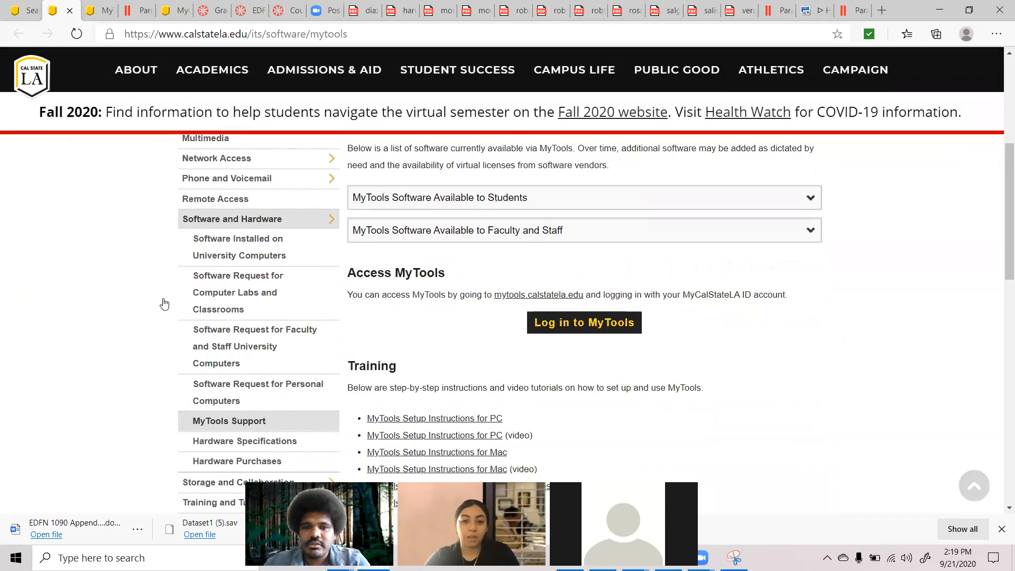
{"action": "left_click", "coordinate": [538, 295]}
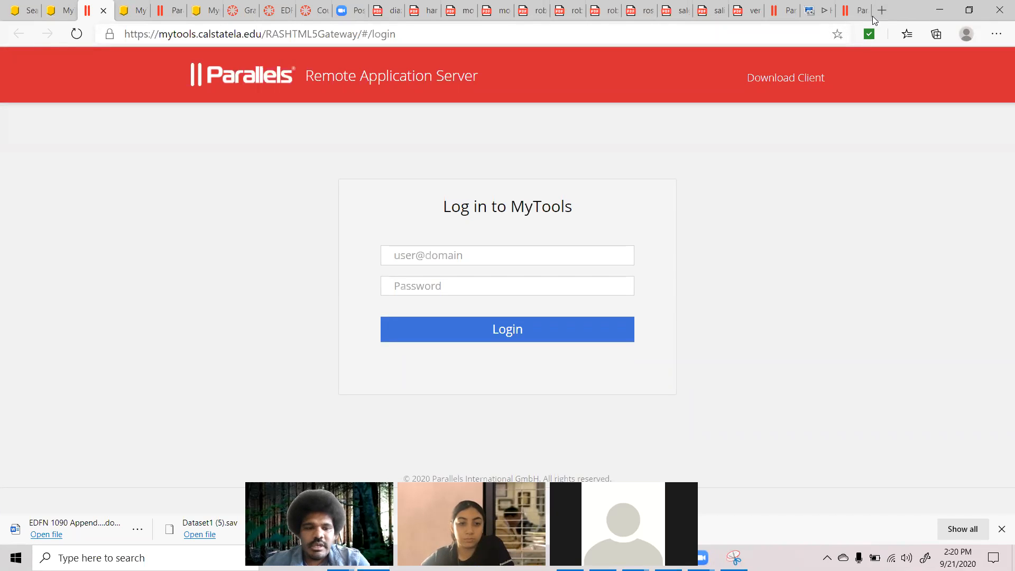
- Log in to MyTools with the saved account username and the account password
{"action": "left_click", "coordinate": [507, 256]}
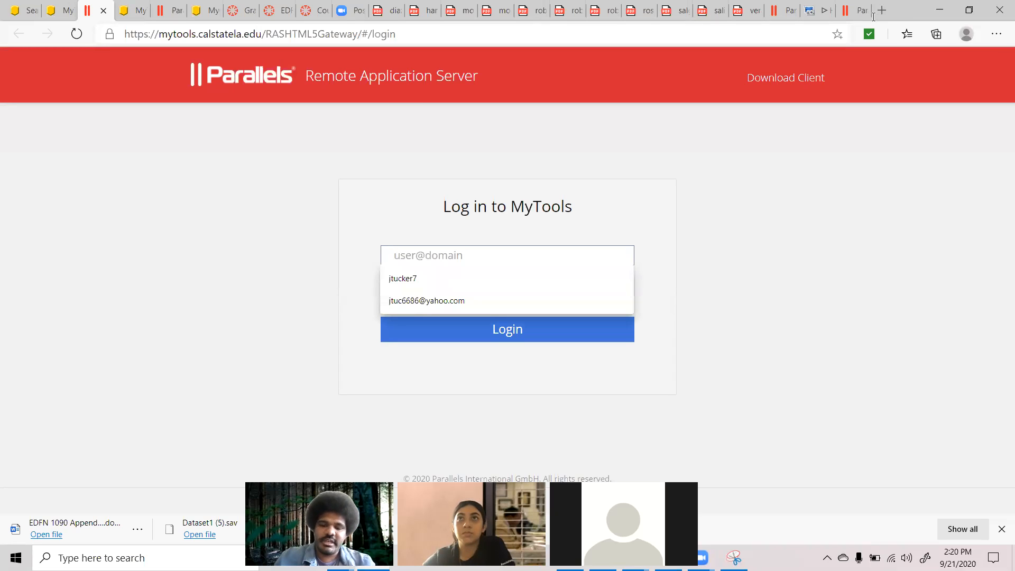
{"action": "key", "text": "Down"}
{"action": "key", "text": "Return"}
{"action": "key", "text": "Tab"}
{"action": "type", "text": "*"}
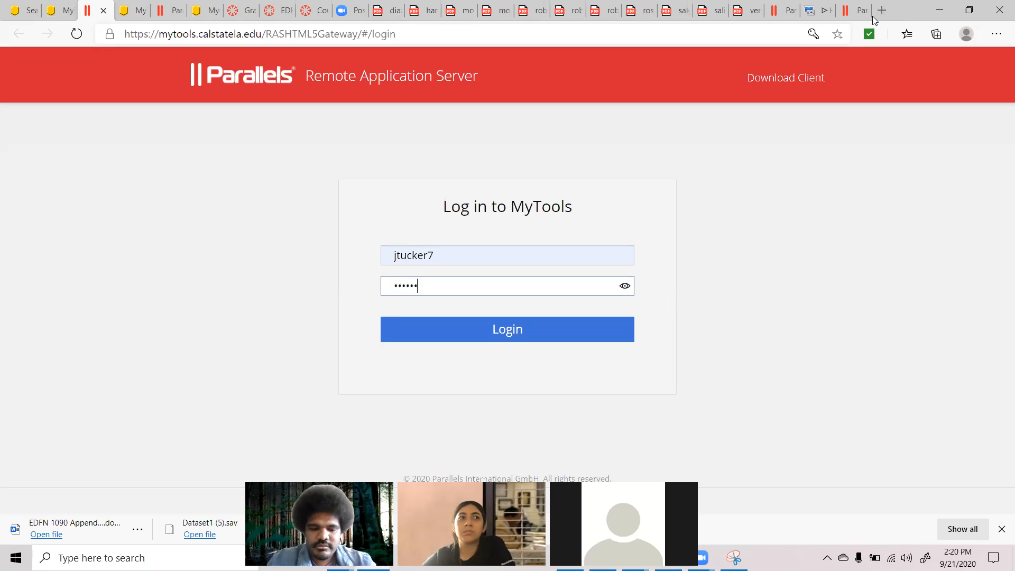
{"action": "key", "text": "BackSpace"}
{"action": "key", "text": "BackSpace"}
{"action": "key", "text": "BackSpace"}
{"action": "key", "text": "BackSpace"}
{"action": "key", "text": "BackSpace"}
{"action": "key", "text": "BackSpace"}
{"action": "key", "text": "BackSpace"}
{"action": "key", "text": "BackSpace"}
{"action": "type", "text": "***"}
{"action": "key", "text": "BackSpace"}
{"action": "key", "text": "BackSpace"}
{"action": "key", "text": "BackSpace"}
{"action": "type", "text": "***********"}
{"action": "key", "text": "Return"}
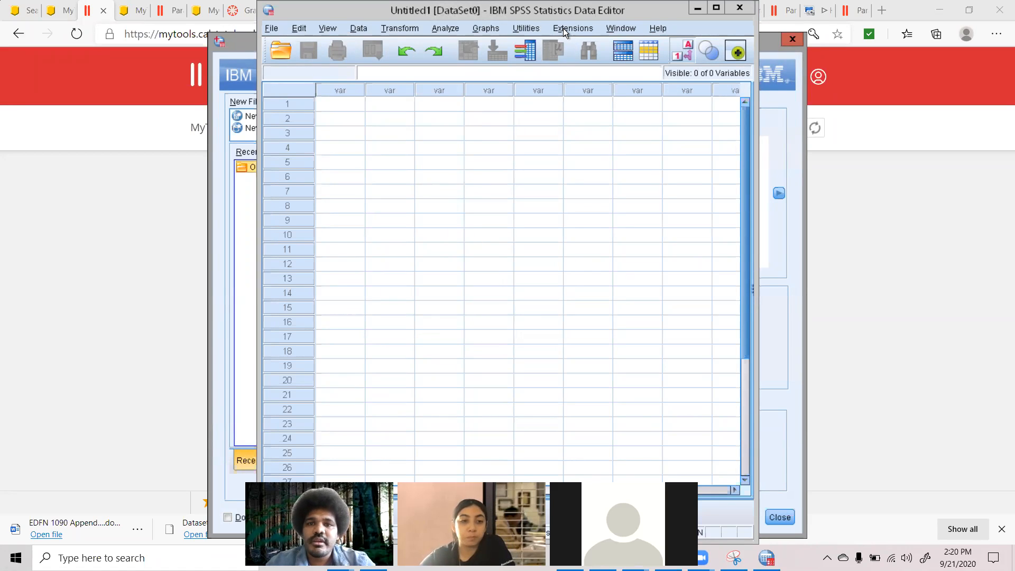
- Bring the Welcome to IBM SPSS Statistics window forward and close it to reach the empty Data Editor
{"action": "left_click", "coordinate": [234, 177]}
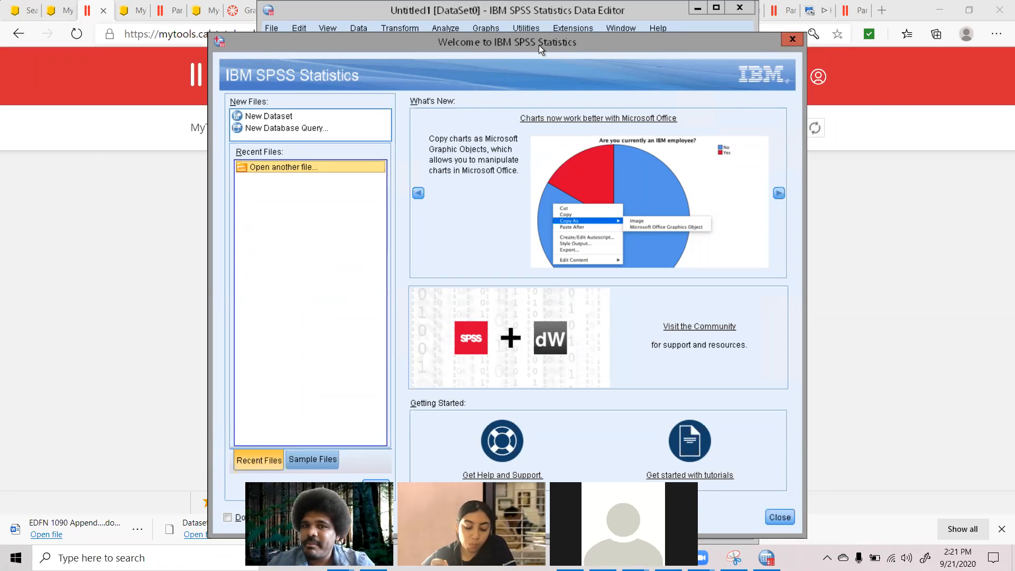
{"action": "left_click", "coordinate": [792, 40]}
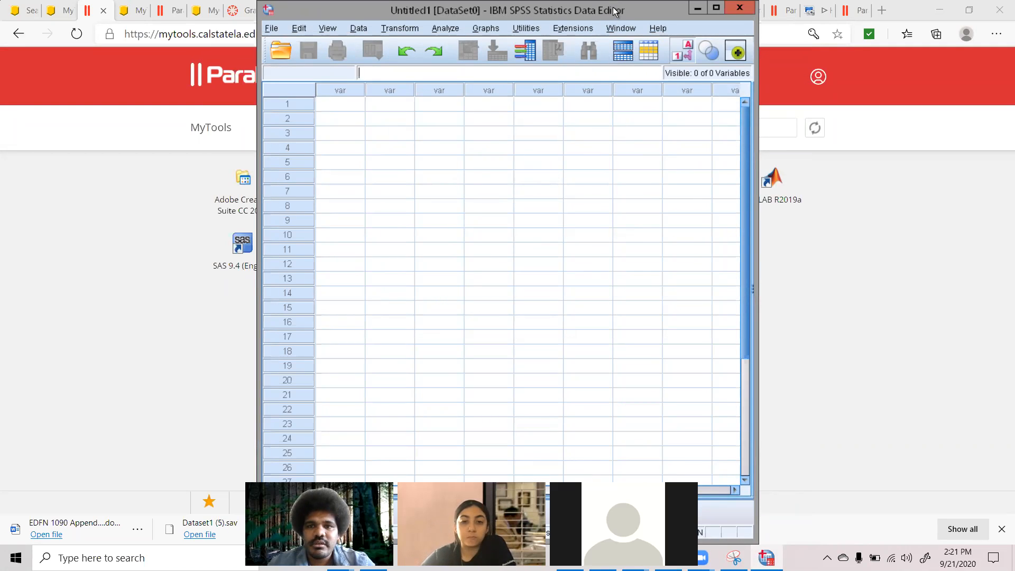
- Arrange the Data Editor beside the EDFN 1090 Appendix B_Data Sets (2) Word document and select the SEX and MARITAL code lines for Practice Data Set 1
{"action": "left_click_drag", "start_coordinate": [285, 38], "coordinate": [343, 12]}
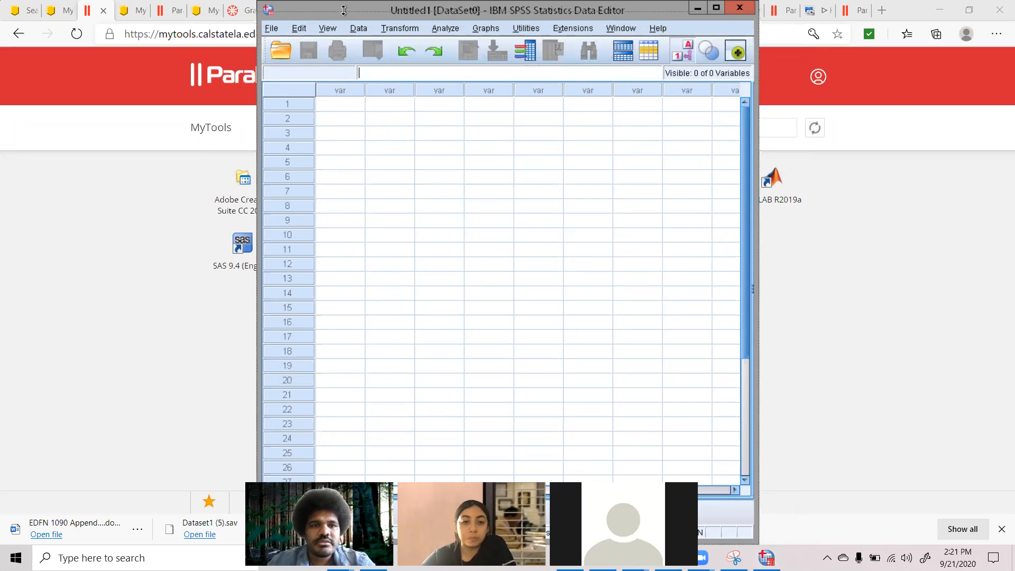
{"action": "left_click_drag", "start_coordinate": [503, 20], "coordinate": [250, 12]}
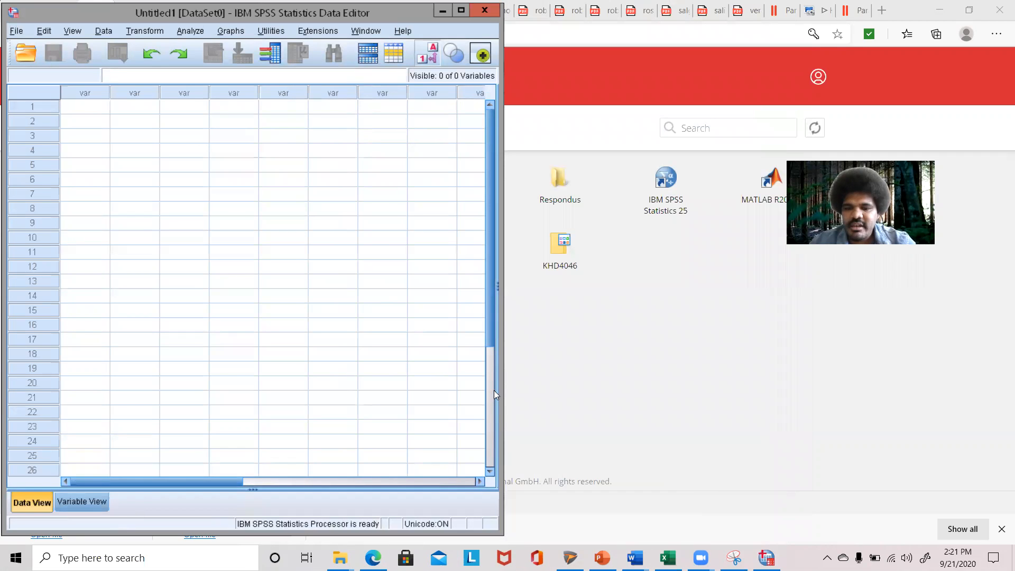
{"action": "left_click", "coordinate": [634, 557]}
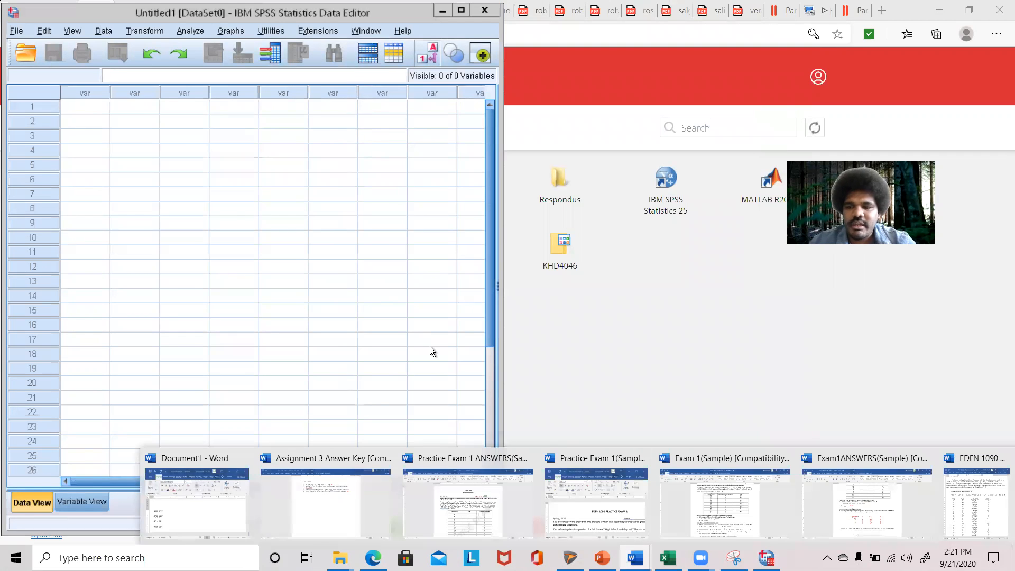
{"action": "left_click", "coordinate": [970, 492]}
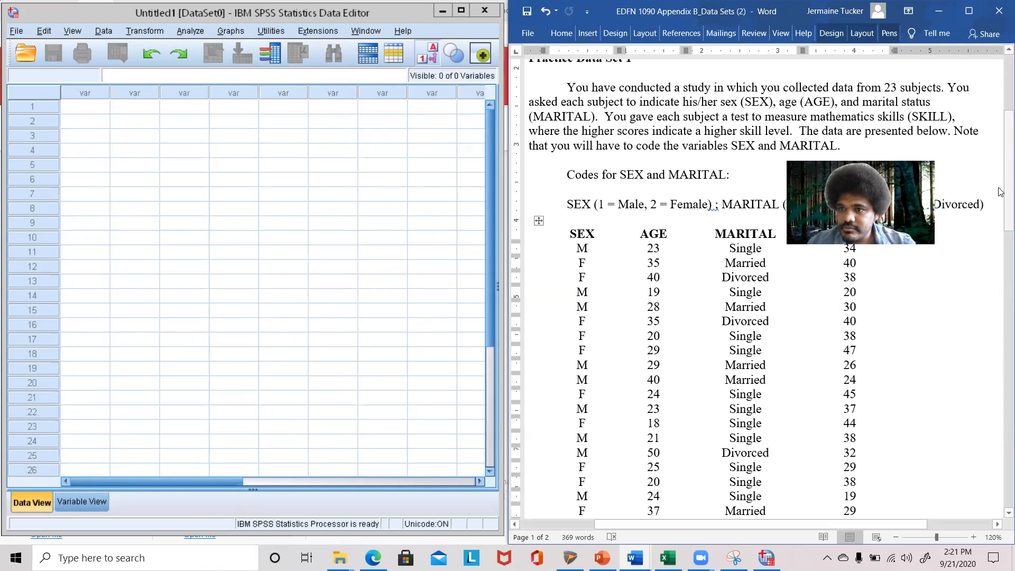
{"action": "scroll", "coordinate": [1000, 188], "scroll_direction": "down", "scroll_amount": 3}
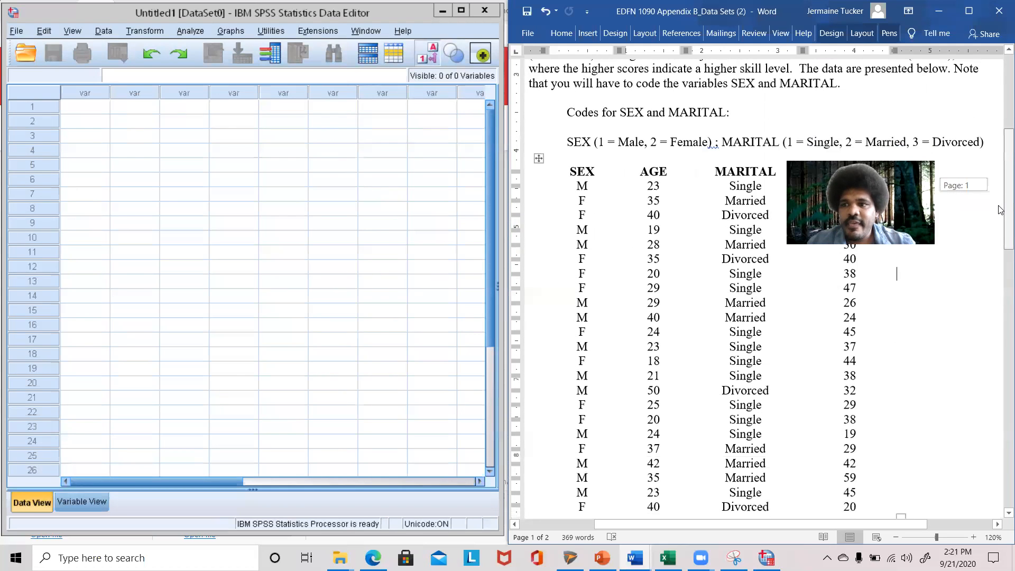
{"action": "left_click_drag", "start_coordinate": [568, 95], "coordinate": [986, 125]}
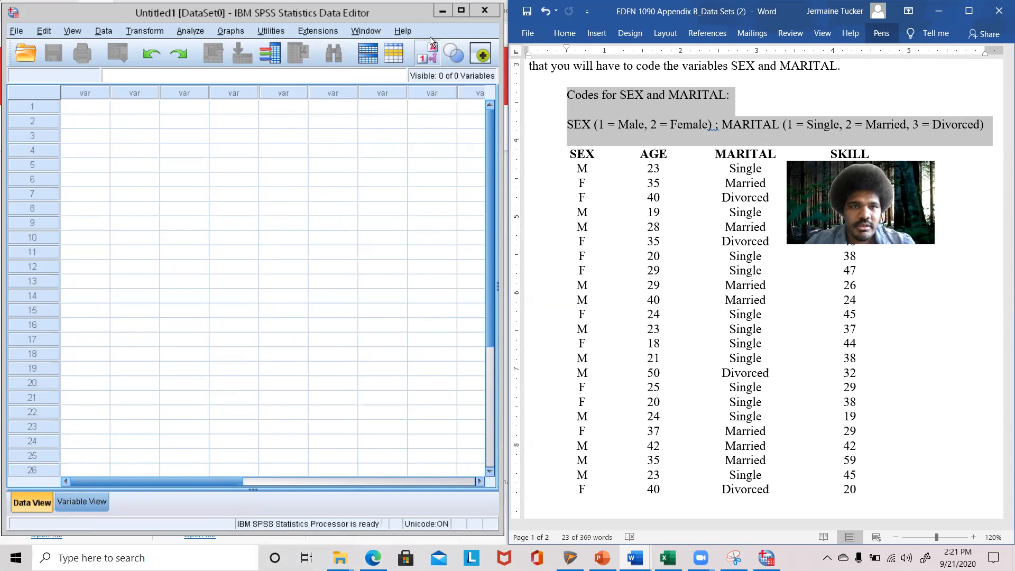
{"action": "left_click", "coordinate": [440, 13]}
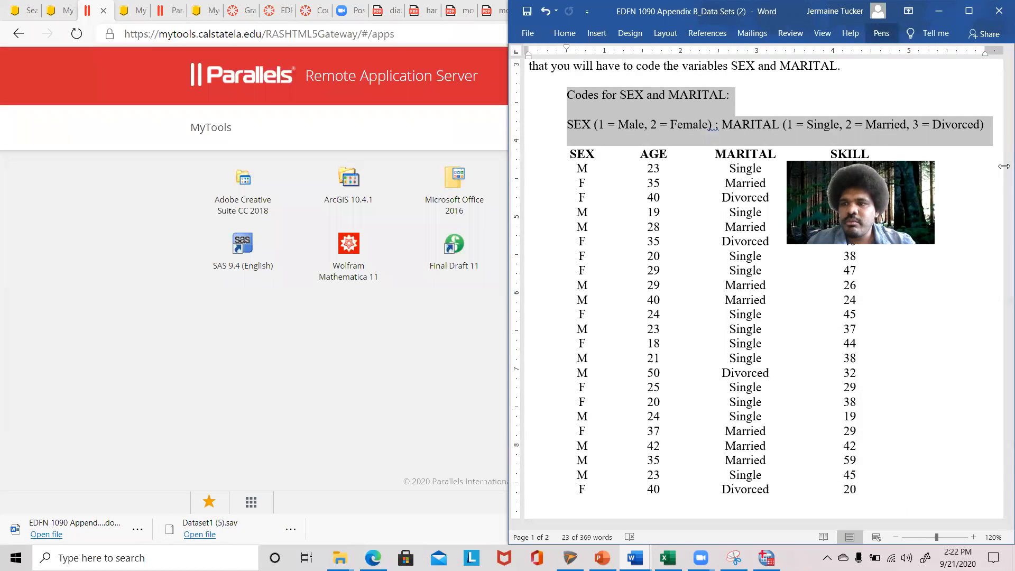
{"action": "left_click_drag", "start_coordinate": [1000, 200], "coordinate": [1000, 116]}
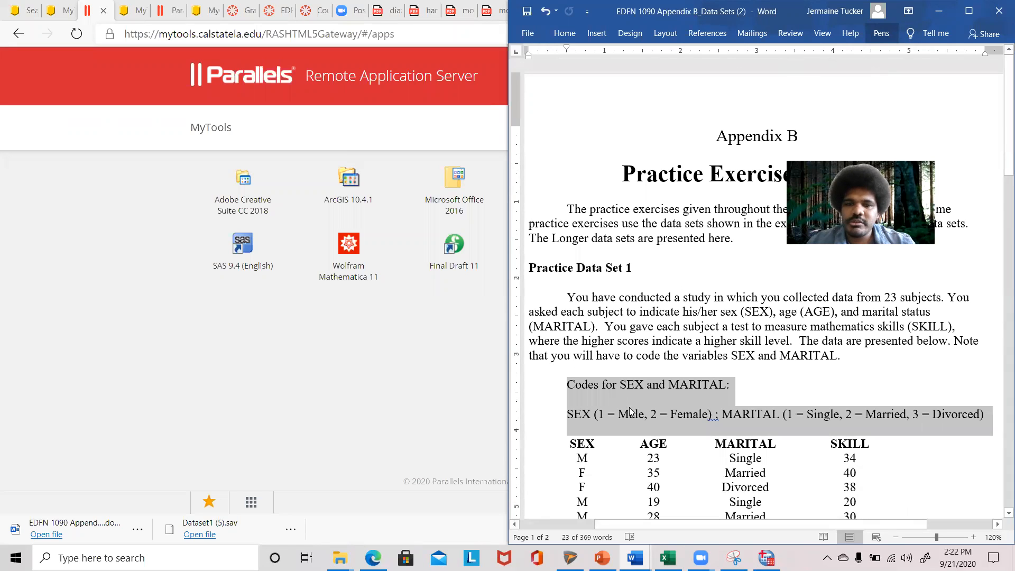
{"action": "left_click_drag", "start_coordinate": [1000, 152], "coordinate": [1000, 224]}
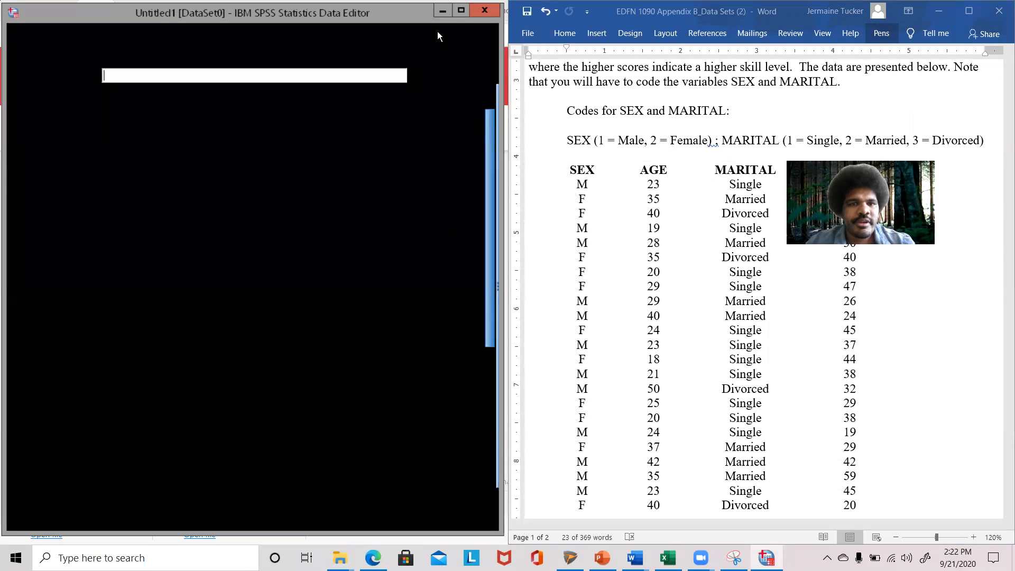
{"action": "left_click", "coordinate": [462, 4]}
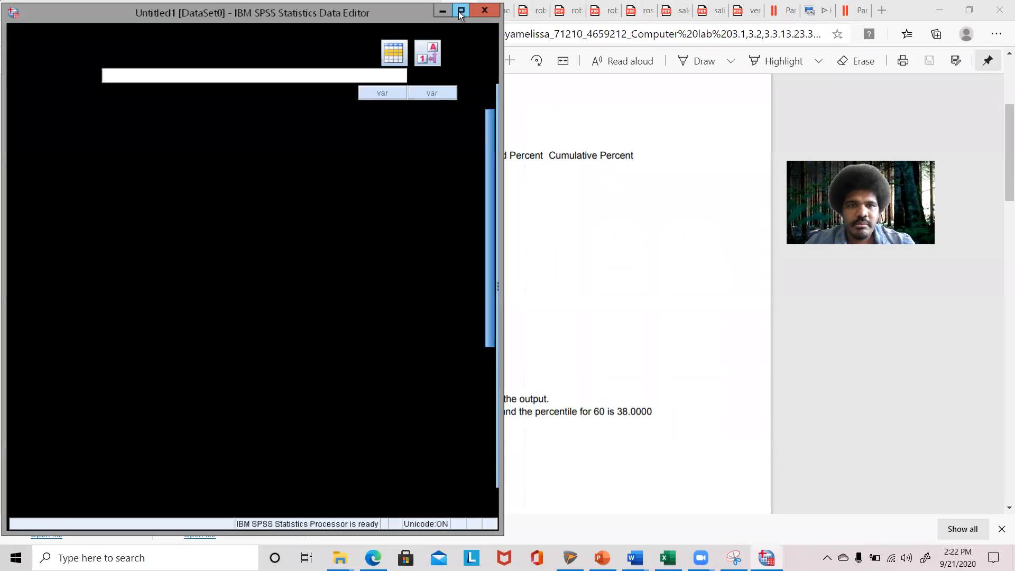
{"action": "left_click", "coordinate": [460, 10]}
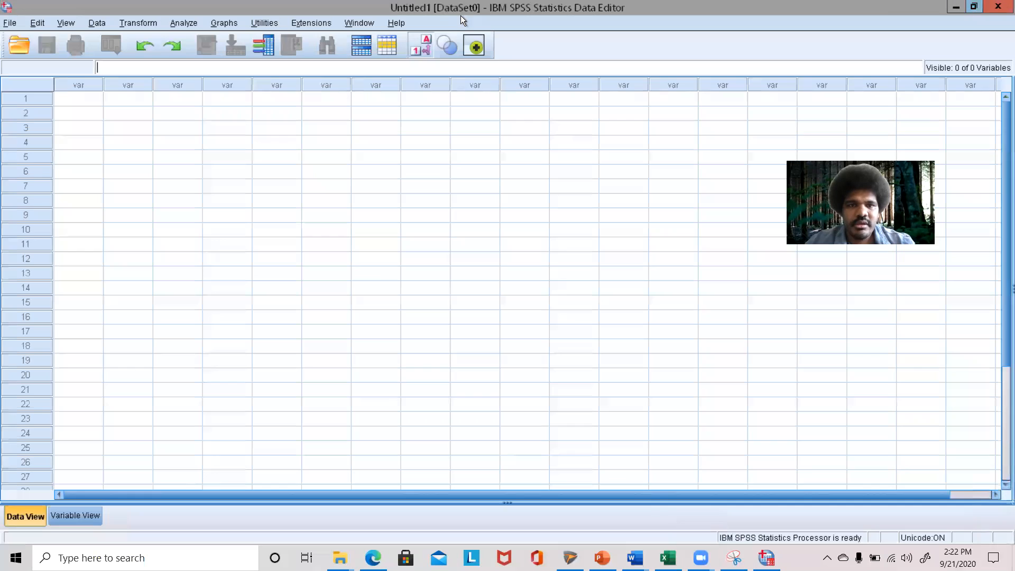
{"action": "left_click", "coordinate": [975, 7]}
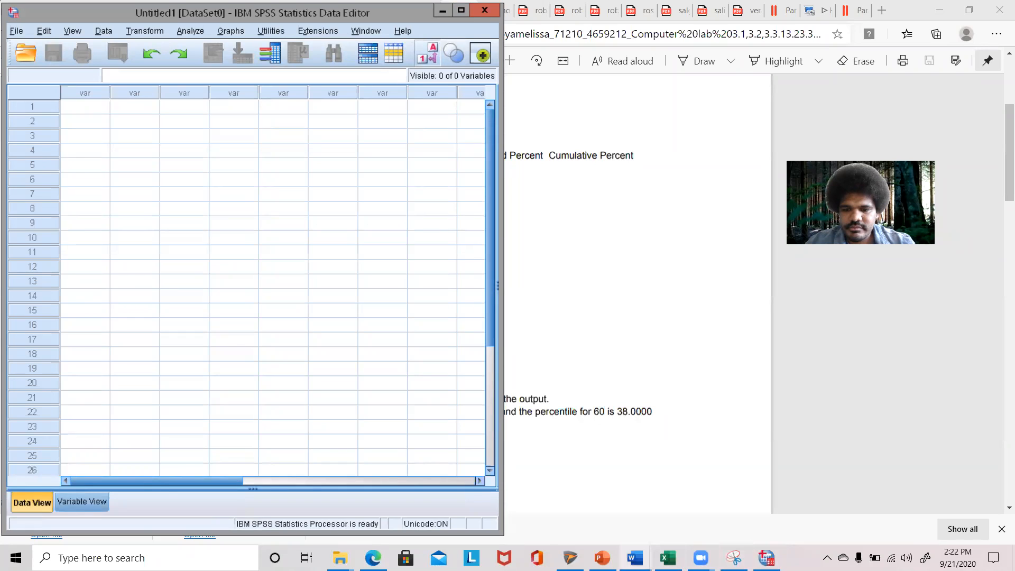
{"action": "mouse_move", "coordinate": [634, 558]}
{"action": "left_click", "coordinate": [941, 492]}
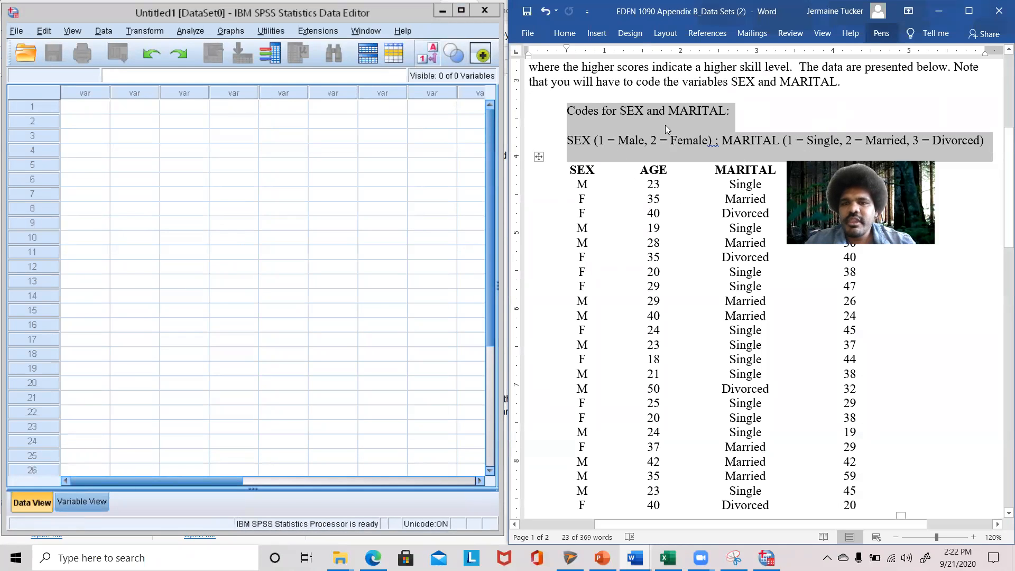
- Underline the codes 1 = Male and 2 = Female in red above the Practice Data Set 1 table in the Word document
{"action": "left_click", "coordinate": [770, 82]}
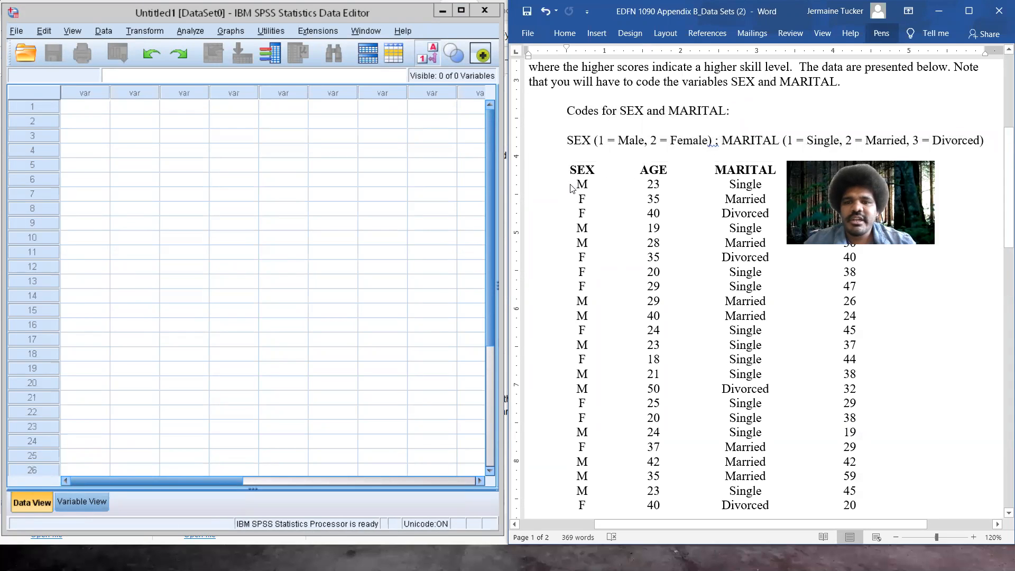
{"action": "left_click", "coordinate": [1001, 148]}
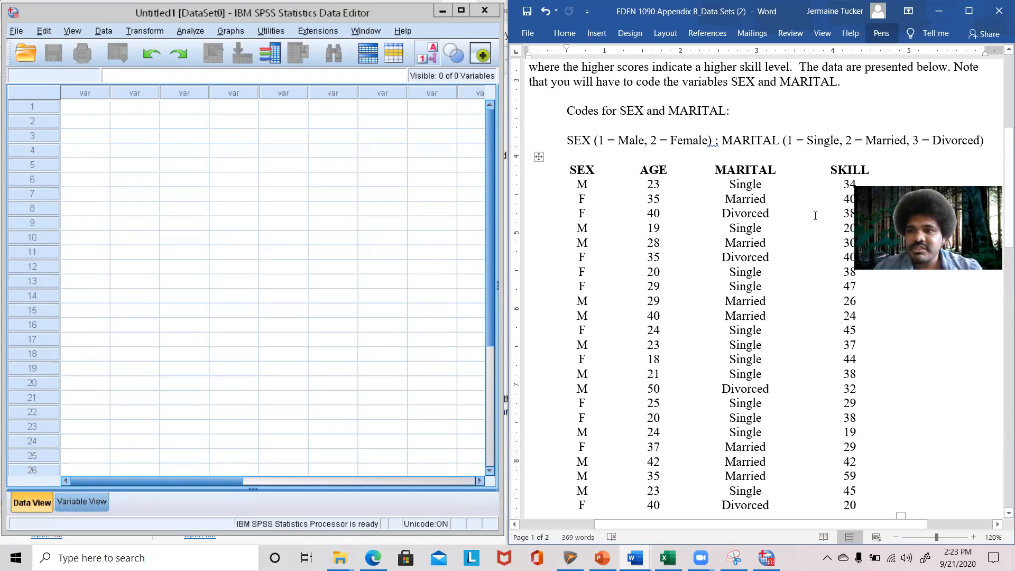
{"action": "left_click_drag", "start_coordinate": [1005, 139], "coordinate": [1000, 190]}
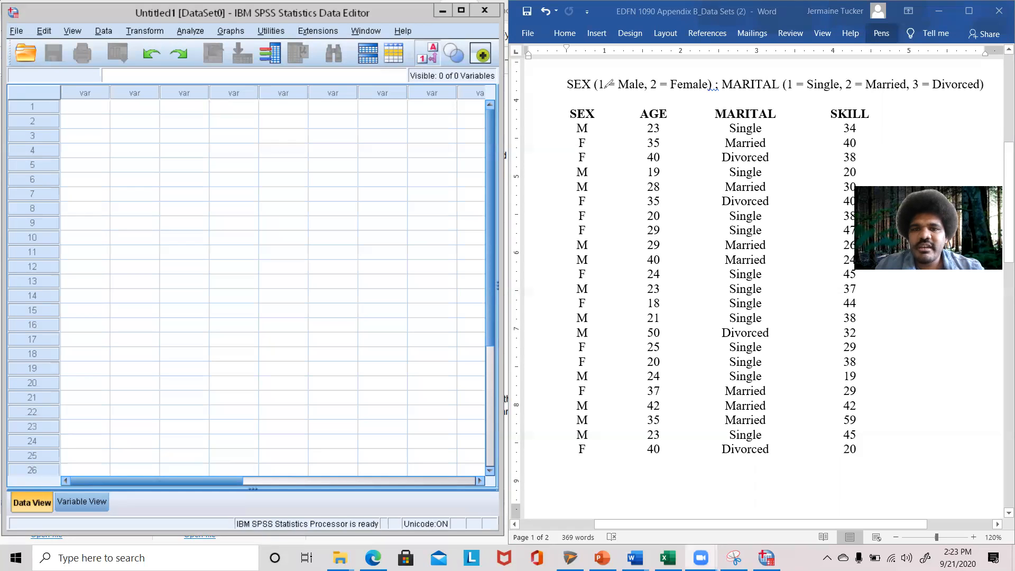
{"action": "left_click_drag", "start_coordinate": [598, 91], "coordinate": [699, 92]}
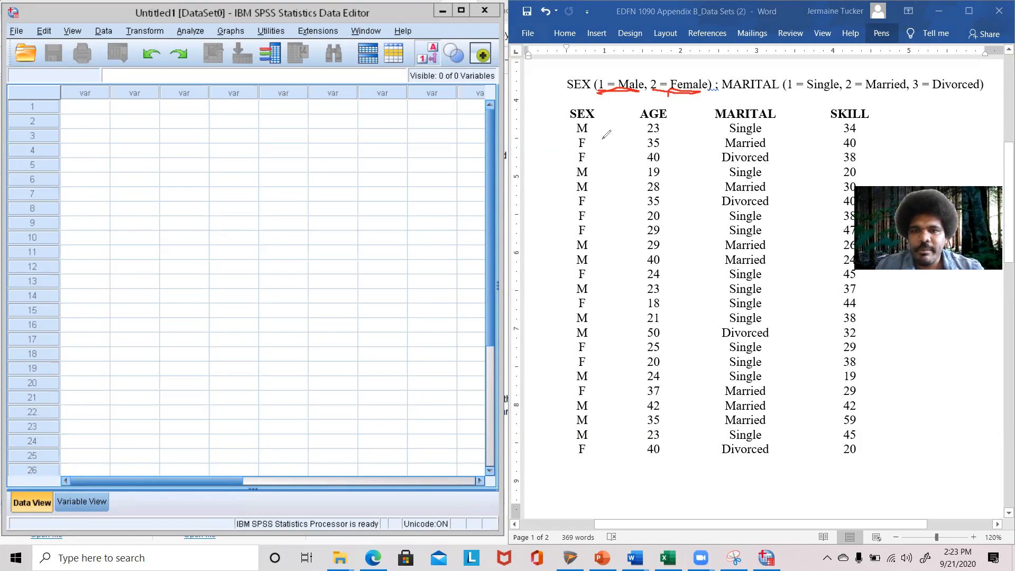
- Annotate every row of the table's SEX column in red with its code, 1 for M and 2 for F
{"action": "left_click_drag", "start_coordinate": [603, 125], "coordinate": [597, 232]}
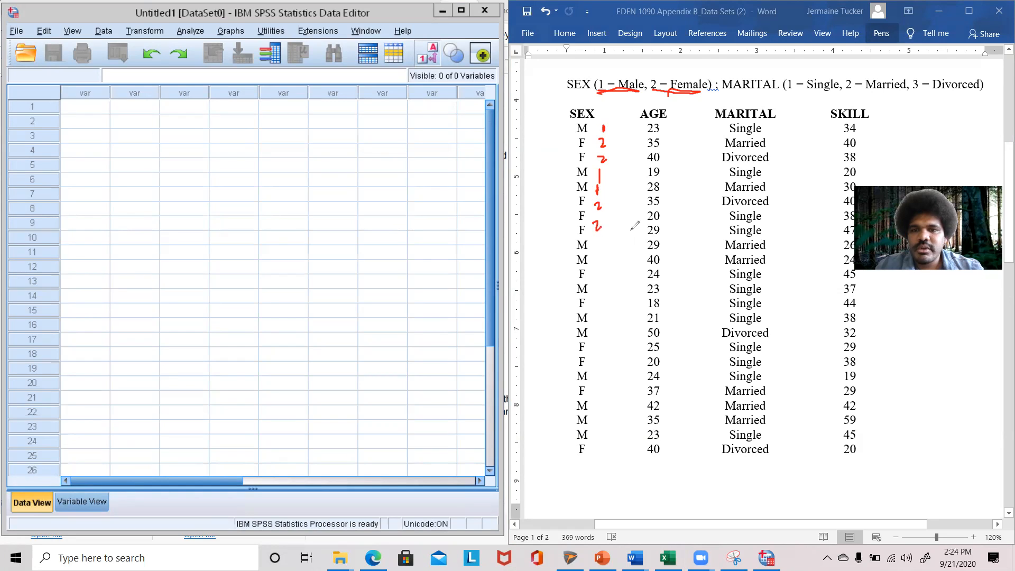
{"action": "left_click", "coordinate": [596, 224]}
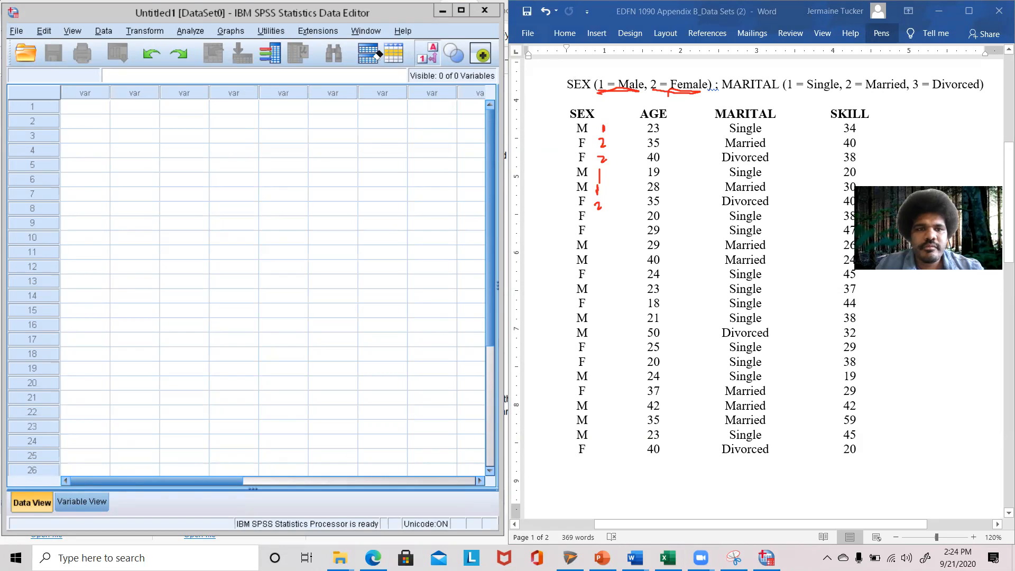
{"action": "left_click_drag", "start_coordinate": [591, 214], "coordinate": [603, 455]}
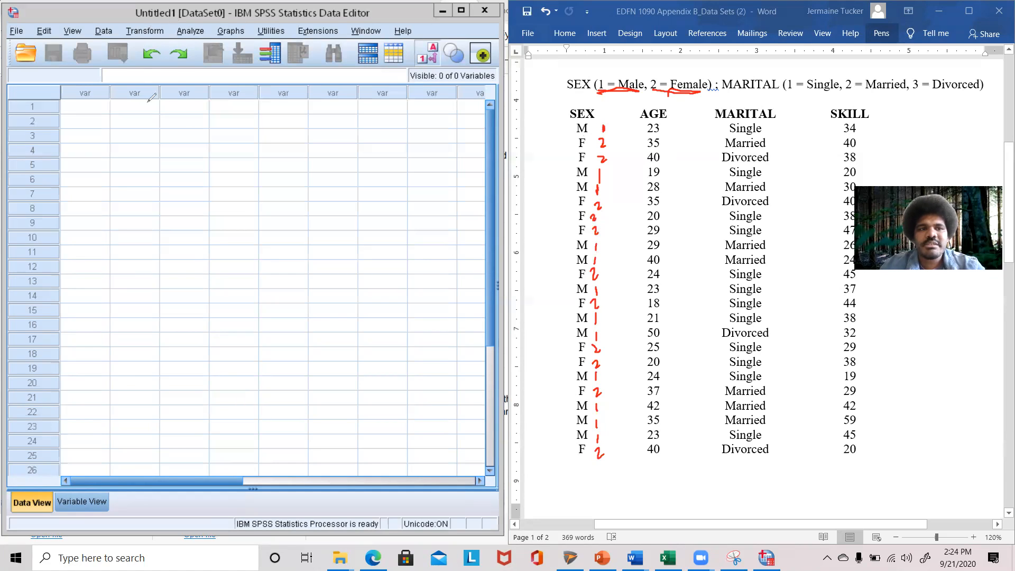
- Circle the Data Editor's first variable header, write 1, 2, 2, 1 down its column, and erase these marks
{"action": "mouse_move", "coordinate": [98, 85]}
{"action": "left_mouse_down"}
{"action": "mouse_move", "coordinate": [78, 86]}
{"action": "mouse_move", "coordinate": [94, 83]}
{"action": "left_mouse_up"}
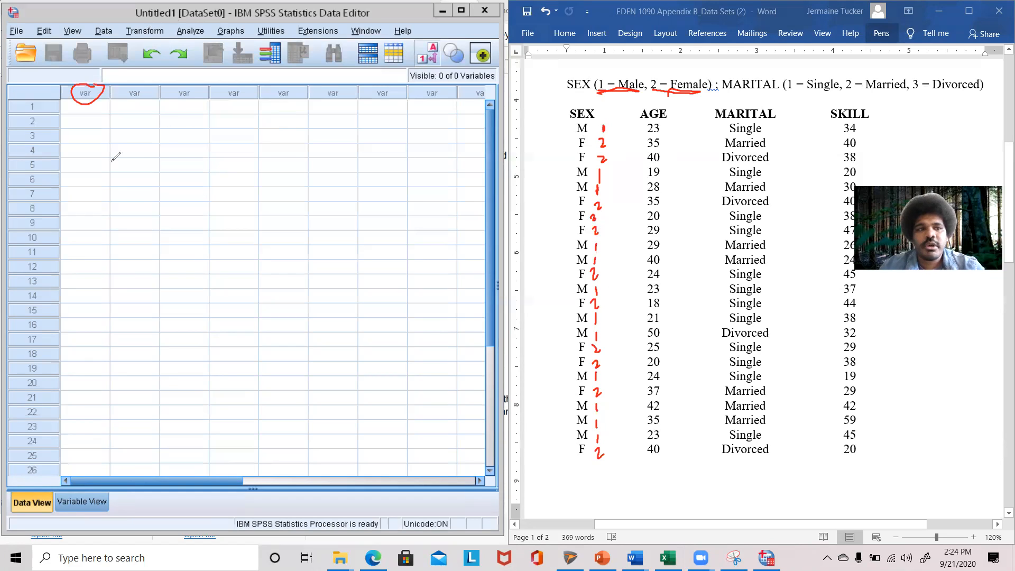
{"action": "left_click_drag", "start_coordinate": [100, 105], "coordinate": [100, 161]}
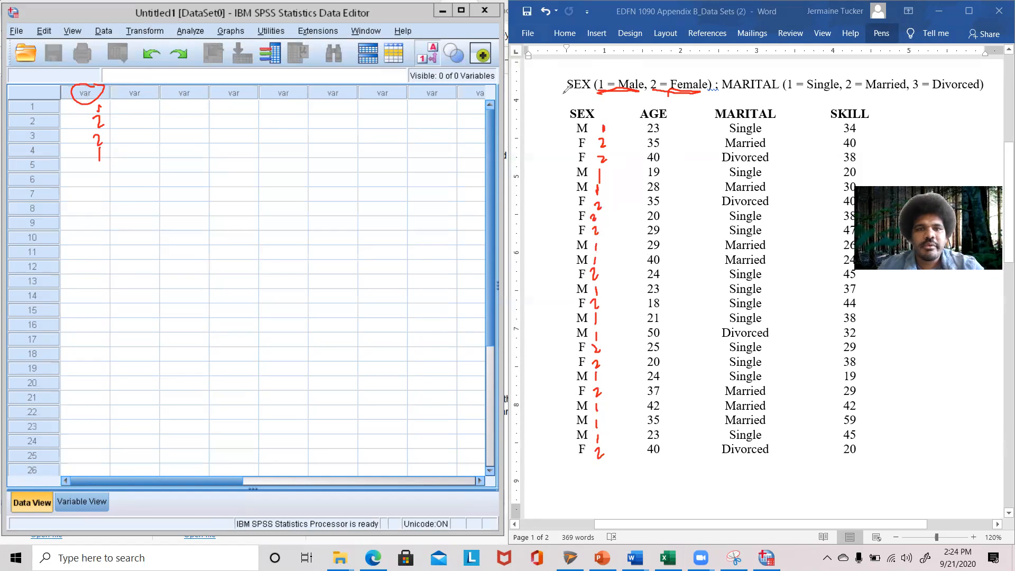
{"action": "mouse_move", "coordinate": [87, 84]}
{"action": "left_mouse_down"}
{"action": "mouse_move", "coordinate": [102, 97]}
{"action": "mouse_move", "coordinate": [100, 159]}
{"action": "left_mouse_up"}
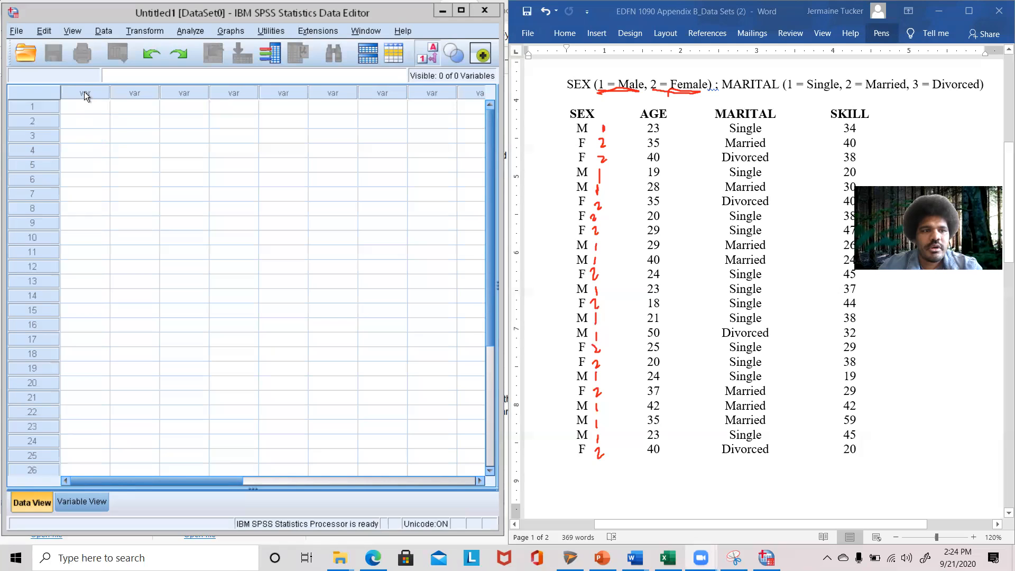
- Enter the SEX codes 1, 2, 2, 1, 1, 2, 2, 2, 1, 1 in rows 1 to 10 of the first column
{"action": "left_click", "coordinate": [91, 108]}
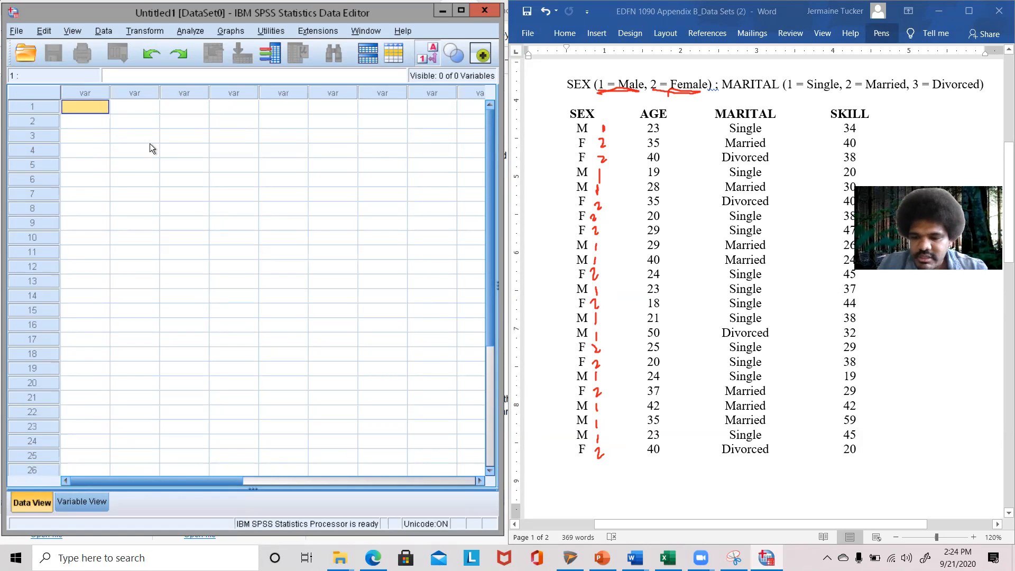
{"action": "type", "text": "1"}
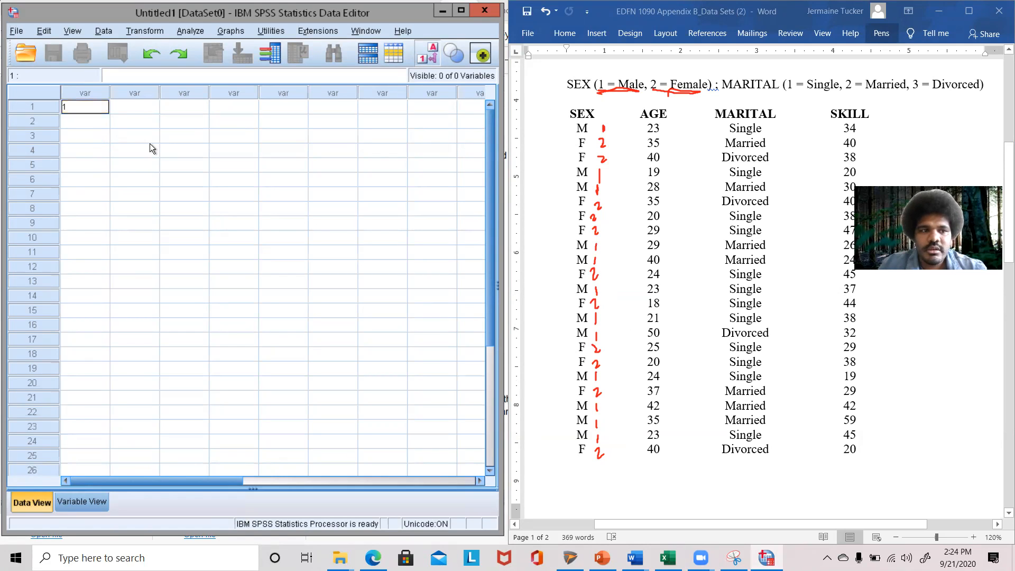
{"action": "key", "text": "Return"}
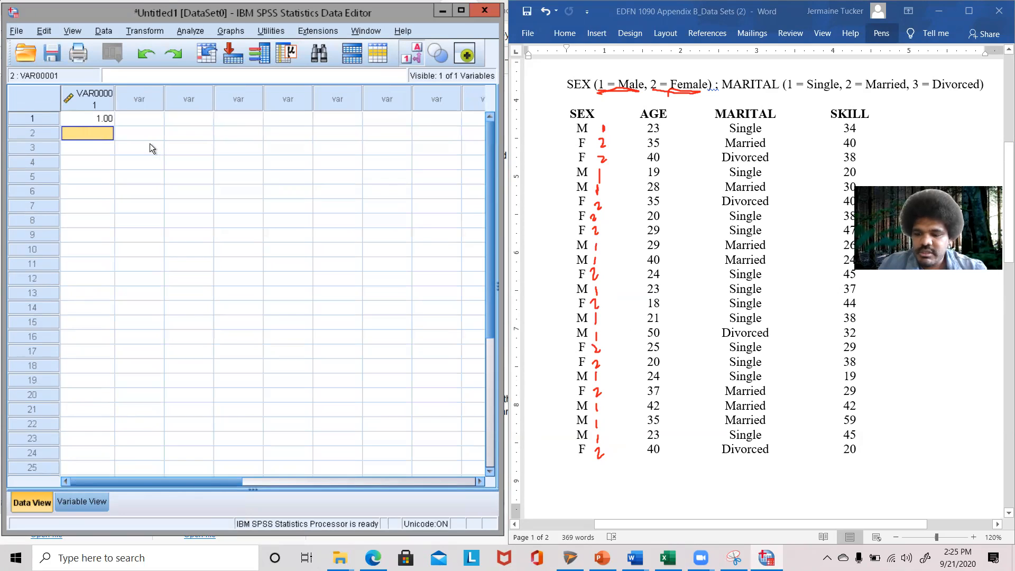
{"action": "type", "text": "2"}
{"action": "key", "text": "Return"}
{"action": "type", "text": "2"}
{"action": "key", "text": "Return"}
{"action": "type", "text": "1"}
{"action": "key", "text": "Return"}
{"action": "type", "text": "1"}
{"action": "key", "text": "Return"}
{"action": "type", "text": "2"}
{"action": "key", "text": "Return"}
{"action": "type", "text": "2"}
{"action": "key", "text": "Return"}
{"action": "type", "text": "2"}
{"action": "key", "text": "Return"}
{"action": "type", "text": "1"}
{"action": "key", "text": "Return"}
{"action": "type", "text": "1"}
{"action": "key", "text": "Return"}
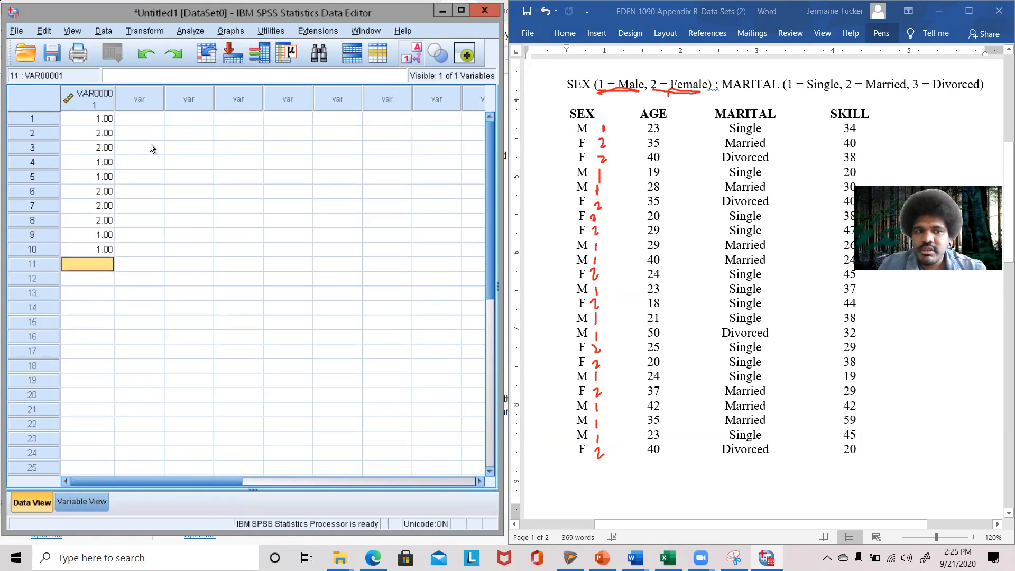
- Enter 2, 1, 2, 1, 1, 2, 2, 1, 2, 1, 1, 1, 2 in rows 11 to 23 of the SEX column
{"action": "type", "text": "2"}
{"action": "key", "text": "Return"}
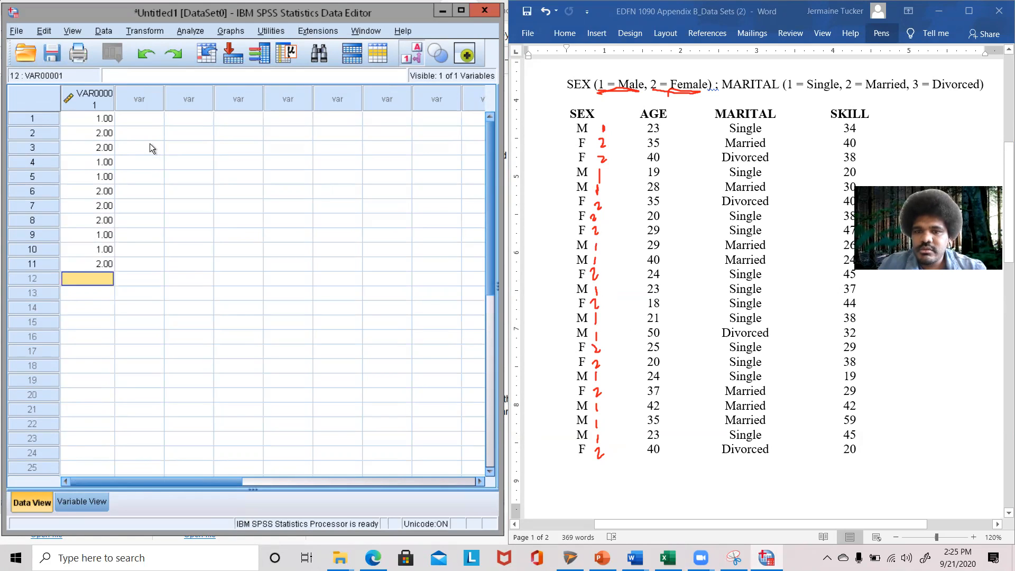
{"action": "type", "text": "1"}
{"action": "key", "text": "Return"}
{"action": "type", "text": "2"}
{"action": "key", "text": "Return"}
{"action": "type", "text": "1"}
{"action": "key", "text": "Return"}
{"action": "type", "text": "1"}
{"action": "key", "text": "Return"}
{"action": "type", "text": "2"}
{"action": "key", "text": "Return"}
{"action": "type", "text": "2"}
{"action": "key", "text": "Return"}
{"action": "type", "text": "1"}
{"action": "key", "text": "Return"}
{"action": "type", "text": "2"}
{"action": "key", "text": "Return"}
{"action": "type", "text": "1"}
{"action": "key", "text": "Return"}
{"action": "type", "text": "1"}
{"action": "key", "text": "Return"}
{"action": "type", "text": "1"}
{"action": "key", "text": "Return"}
{"action": "type", "text": "2"}
{"action": "key", "text": "Return"}
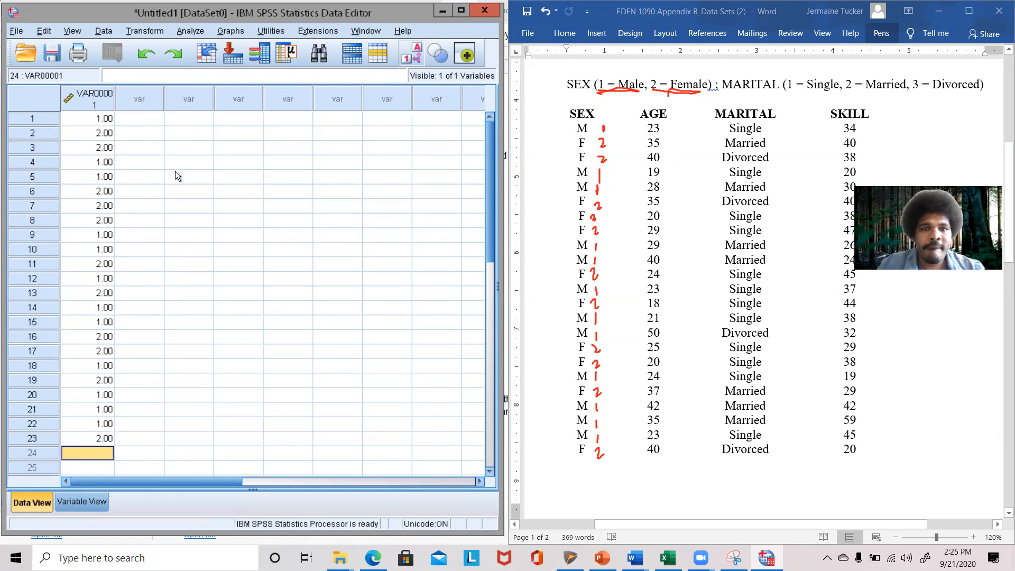
{"action": "left_click", "coordinate": [104, 121]}
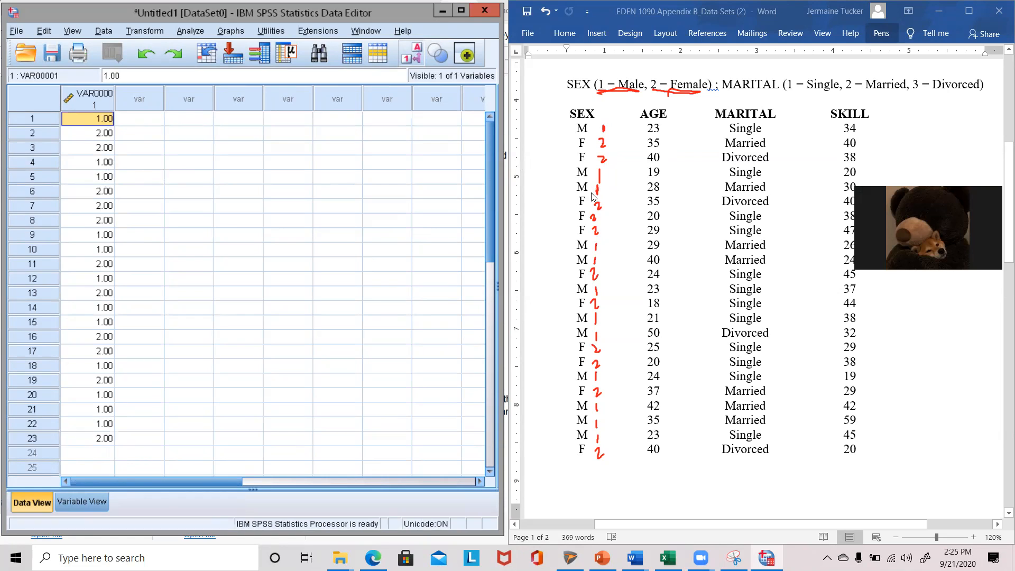
{"action": "left_click", "coordinate": [557, 80]}
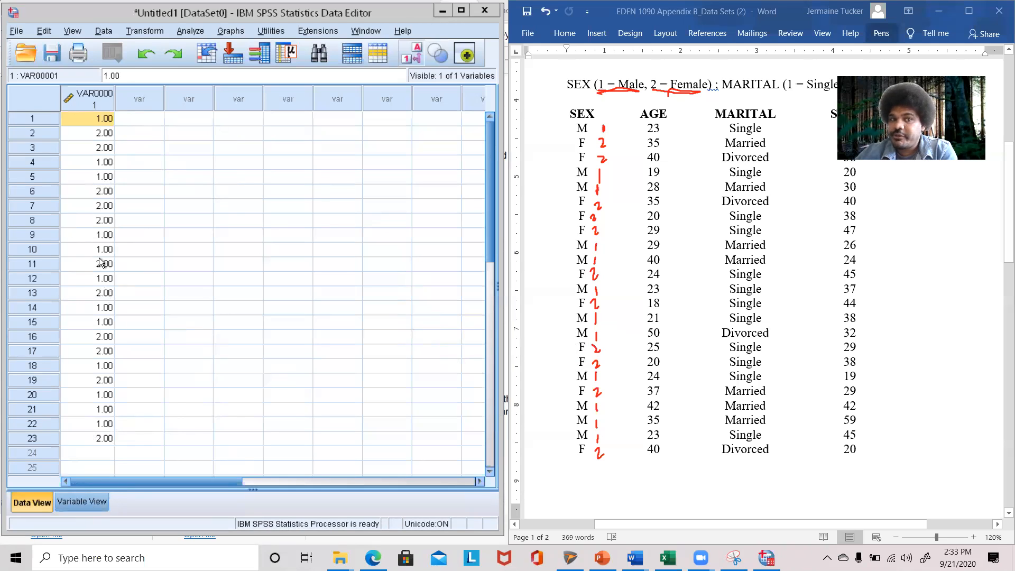
- Rename the first variable as SEX in the variable definitions
{"action": "left_click", "coordinate": [84, 500]}
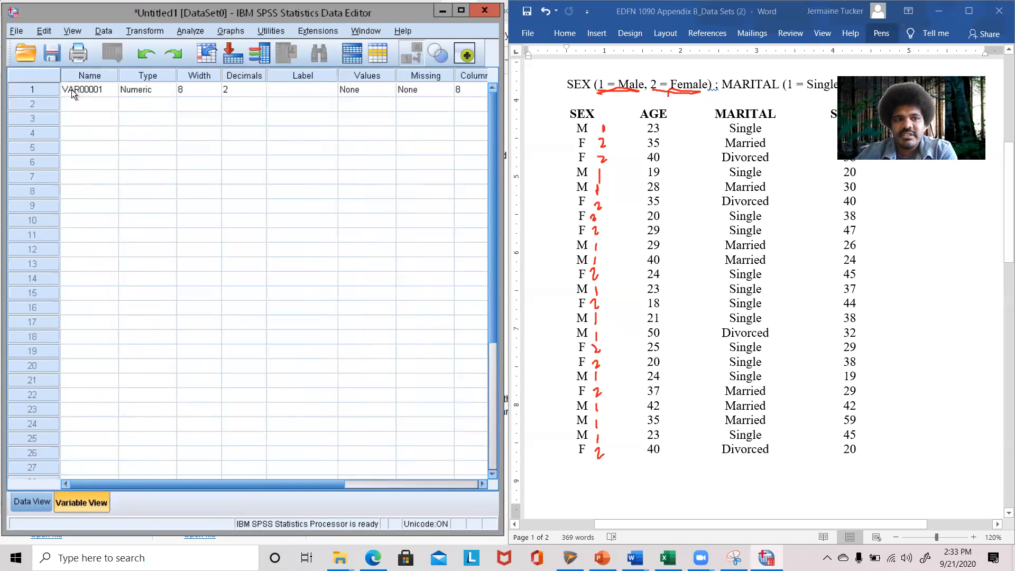
{"action": "left_click", "coordinate": [85, 89]}
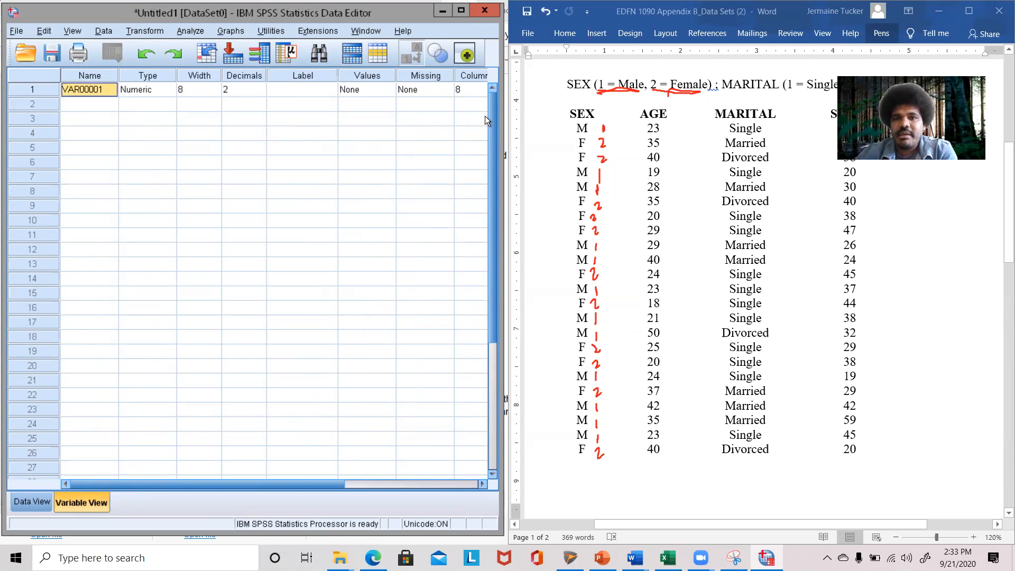
{"action": "left_click", "coordinate": [652, 123]}
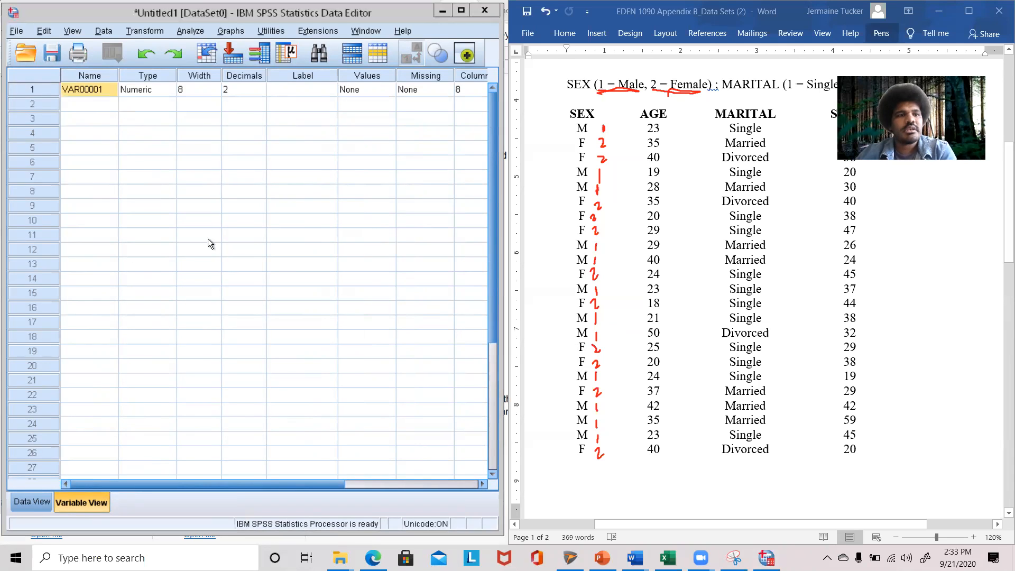
{"action": "left_click", "coordinate": [104, 91]}
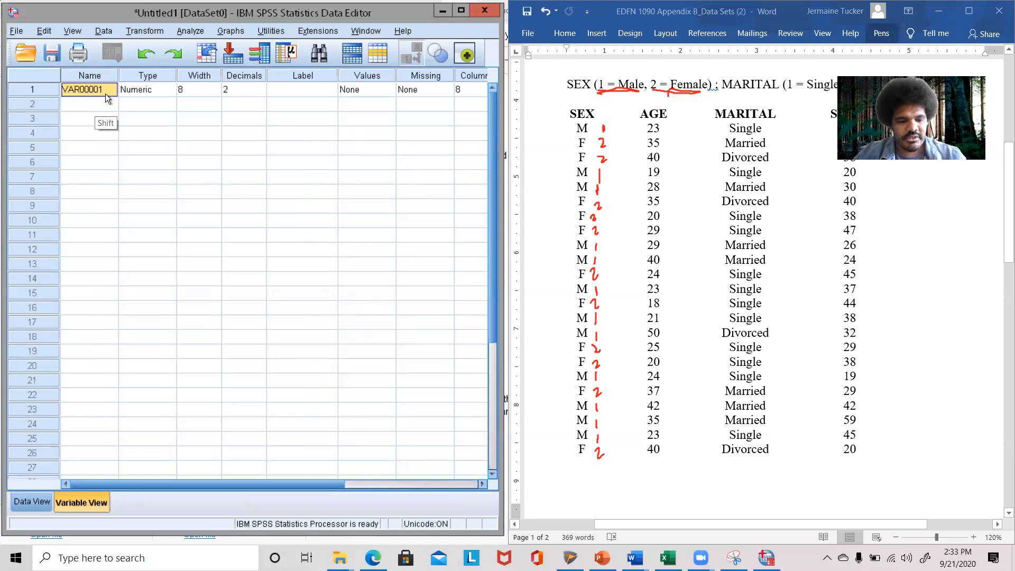
{"action": "type", "text": "SEX"}
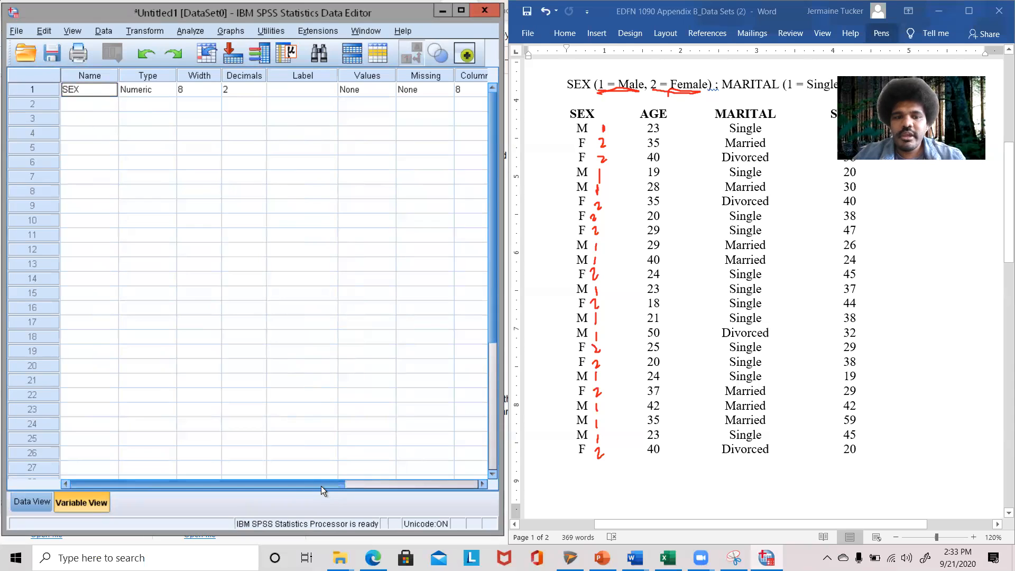
- Open the SEX variable's value labels and add the label Male for value 1
{"action": "left_click_drag", "start_coordinate": [324, 486], "coordinate": [350, 484]}
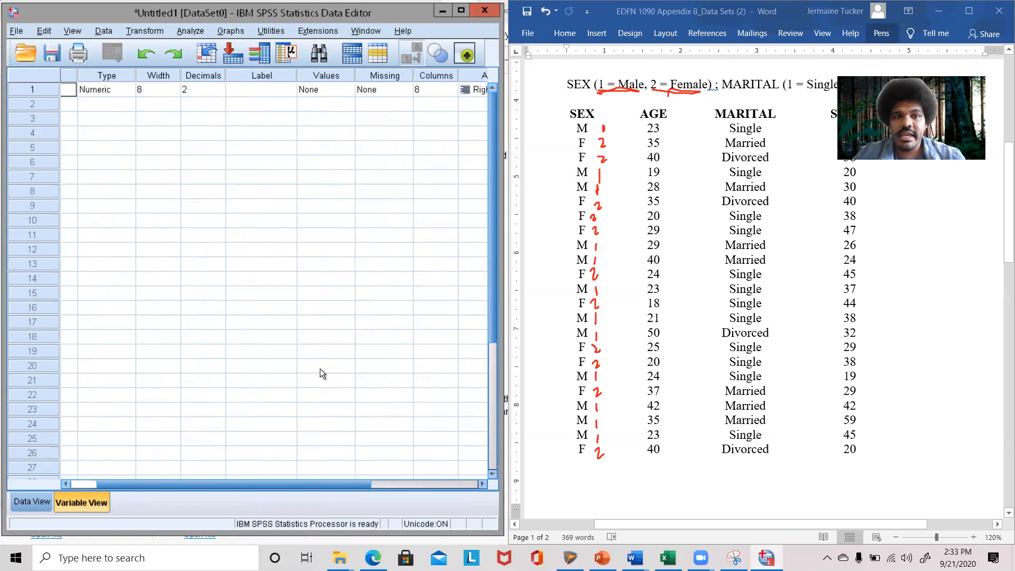
{"action": "left_click_drag", "start_coordinate": [351, 481], "coordinate": [386, 479]}
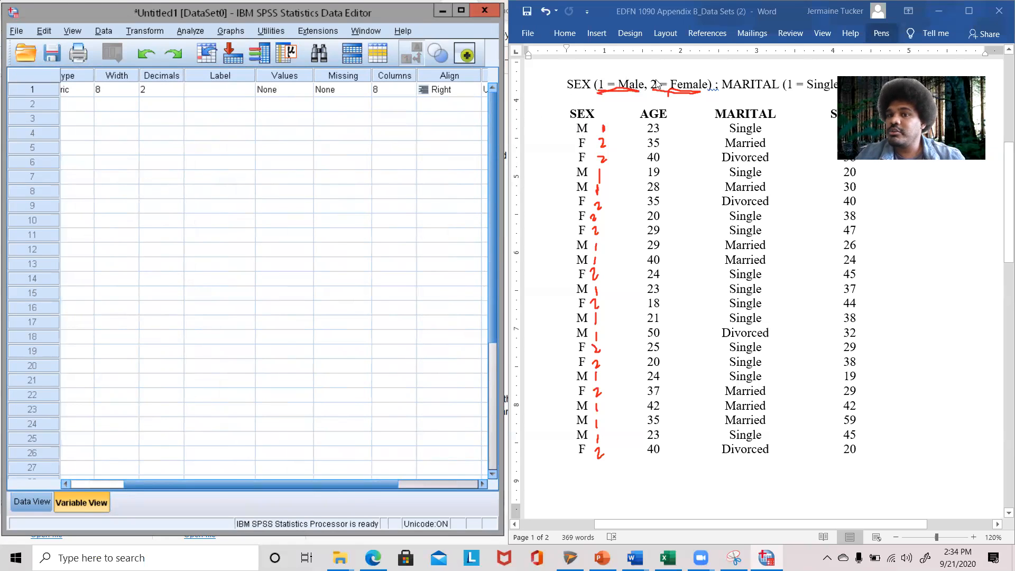
{"action": "left_click", "coordinate": [277, 96]}
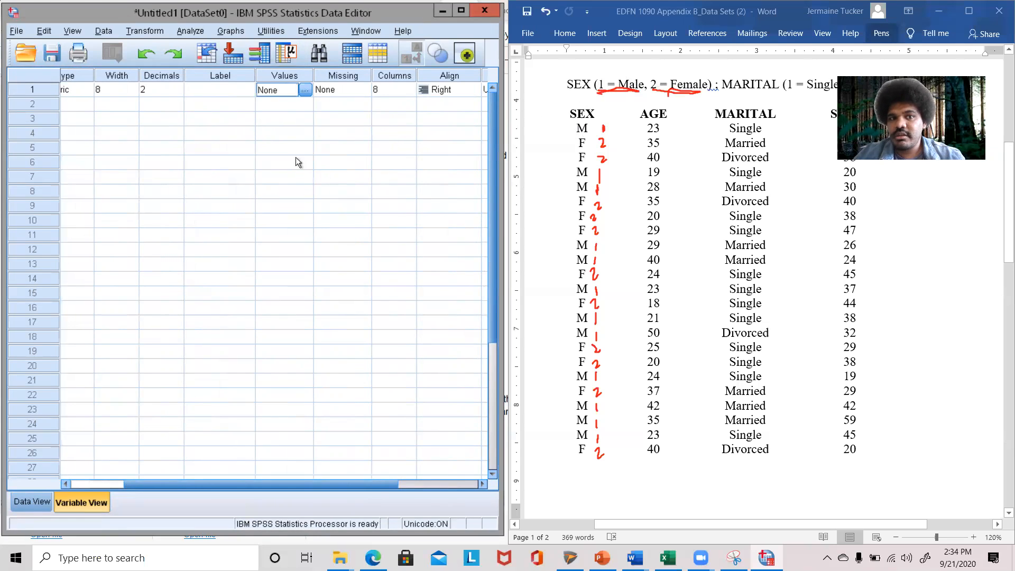
{"action": "left_click", "coordinate": [306, 91]}
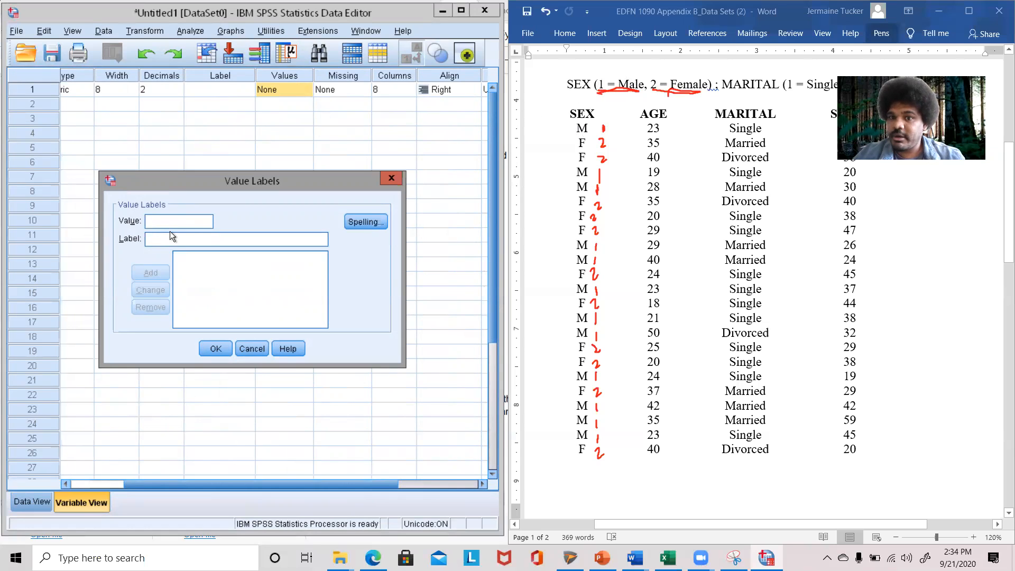
{"action": "type", "text": "1"}
{"action": "left_click", "coordinate": [200, 239]}
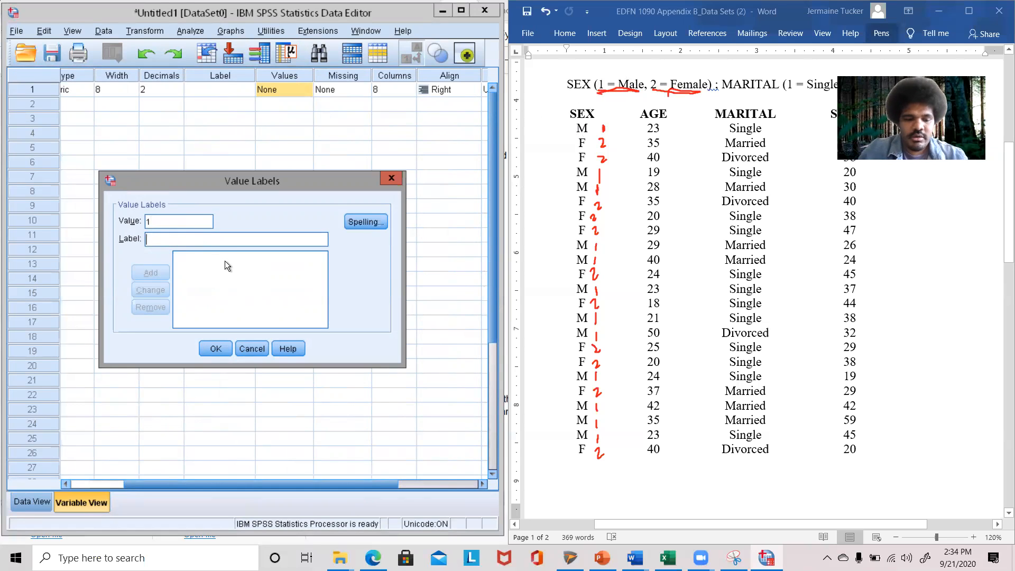
{"action": "type", "text": "Male"}
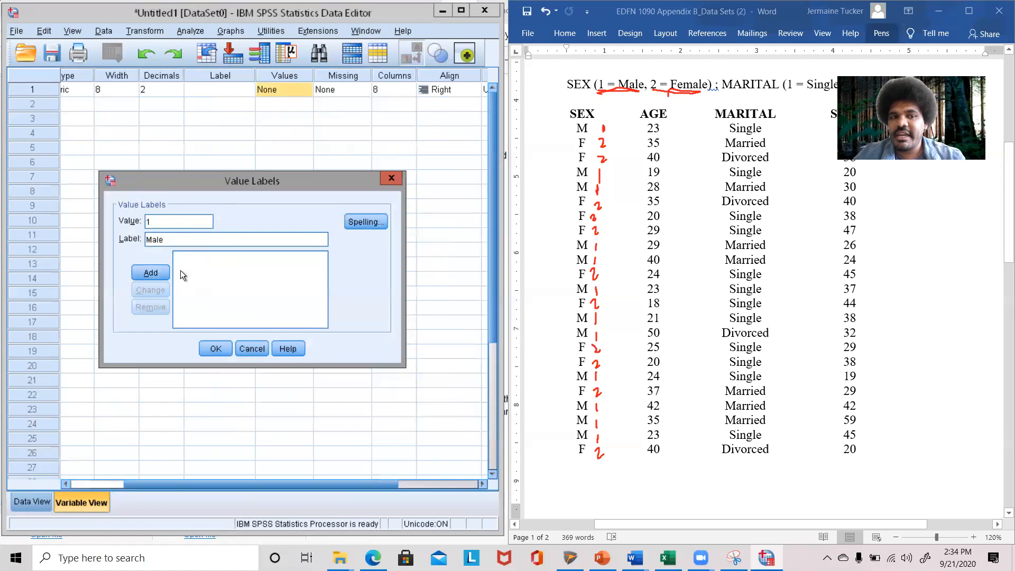
{"action": "left_click", "coordinate": [146, 276]}
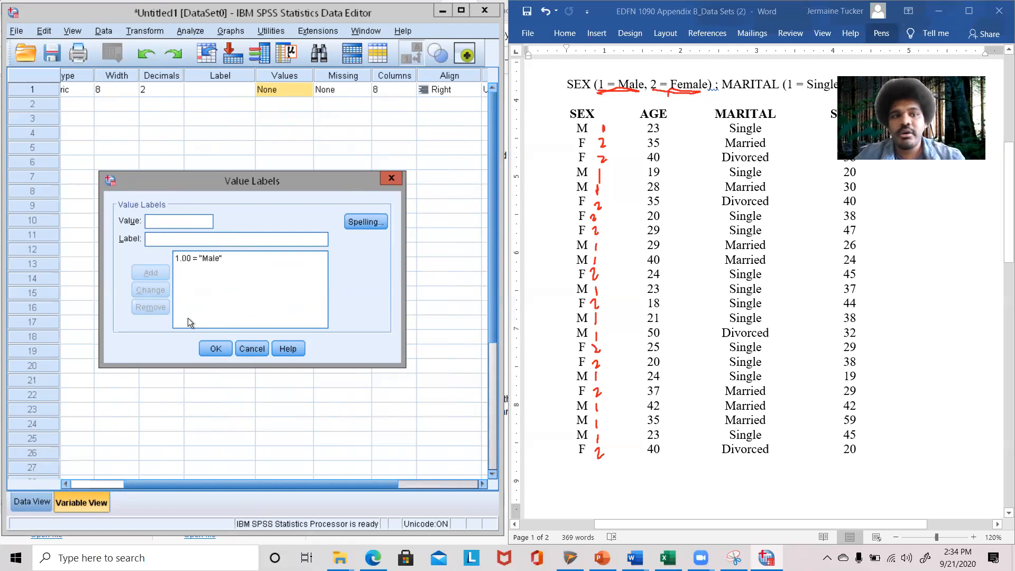
- Add the label Female for value 2 and apply the SEX variable's value labels
{"action": "type", "text": "2"}
{"action": "left_click", "coordinate": [167, 241]}
{"action": "type", "text": "F"}
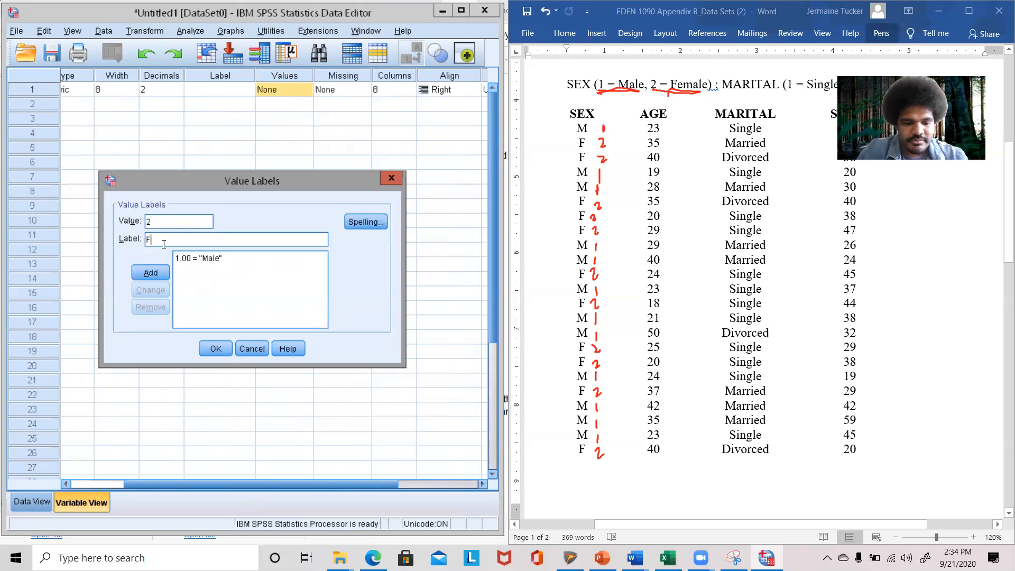
{"action": "type", "text": "emale"}
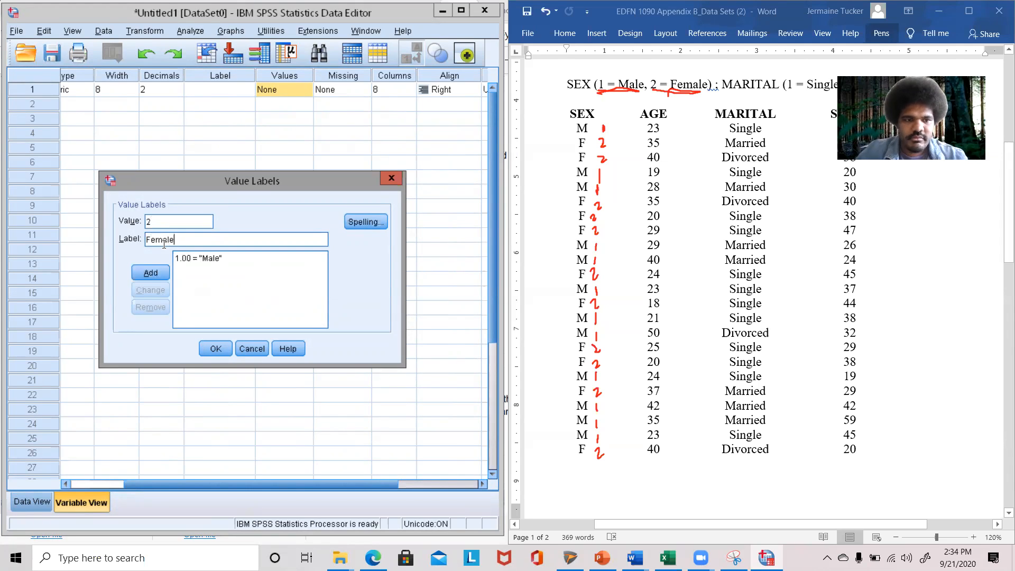
{"action": "left_click", "coordinate": [149, 272]}
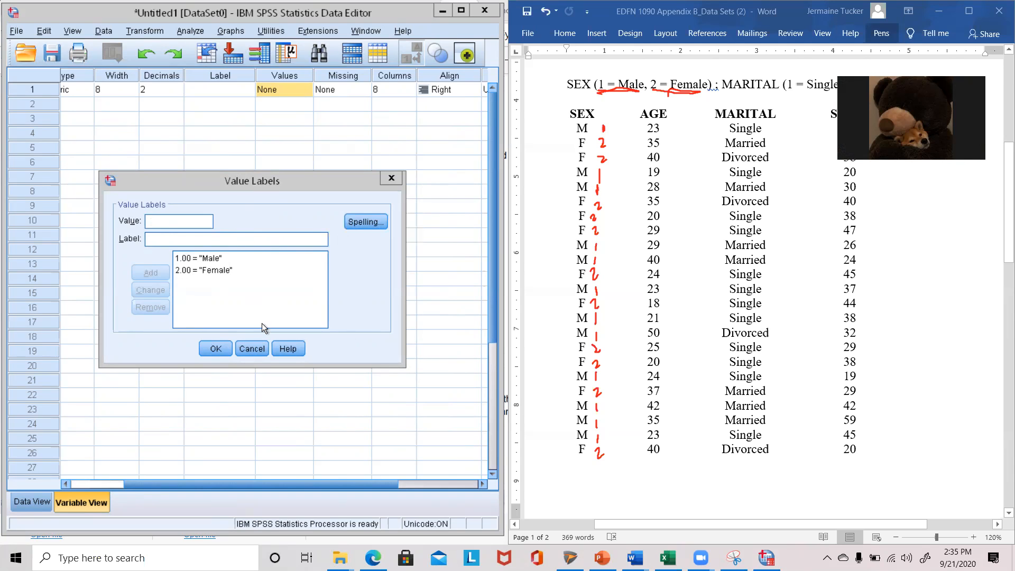
{"action": "left_click", "coordinate": [220, 348]}
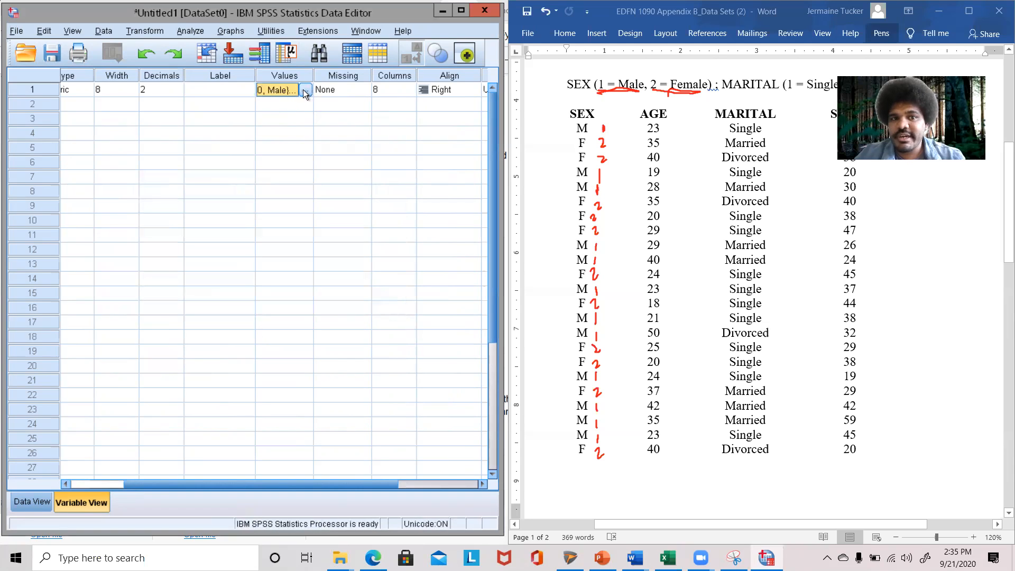
{"action": "left_click", "coordinate": [283, 104]}
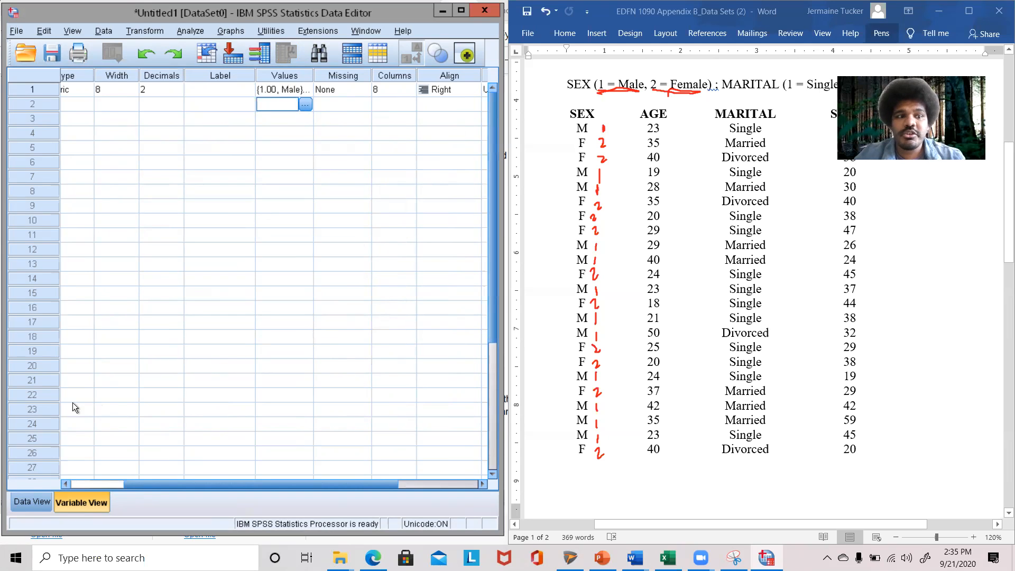
- Show the SEX data as numeric codes instead of value labels, and return to the variable definitions
{"action": "left_click", "coordinate": [27, 500]}
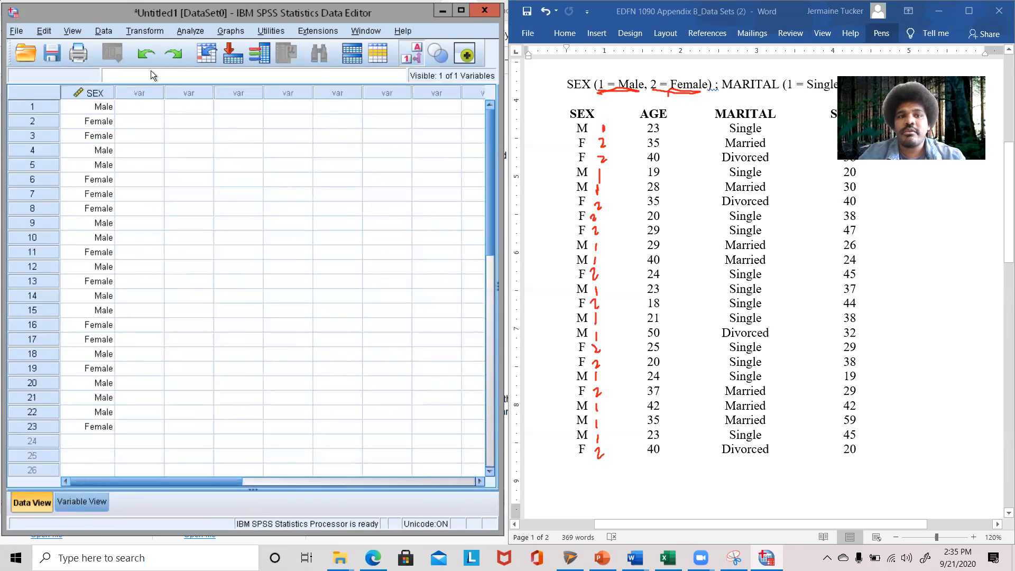
{"action": "left_click", "coordinate": [407, 56]}
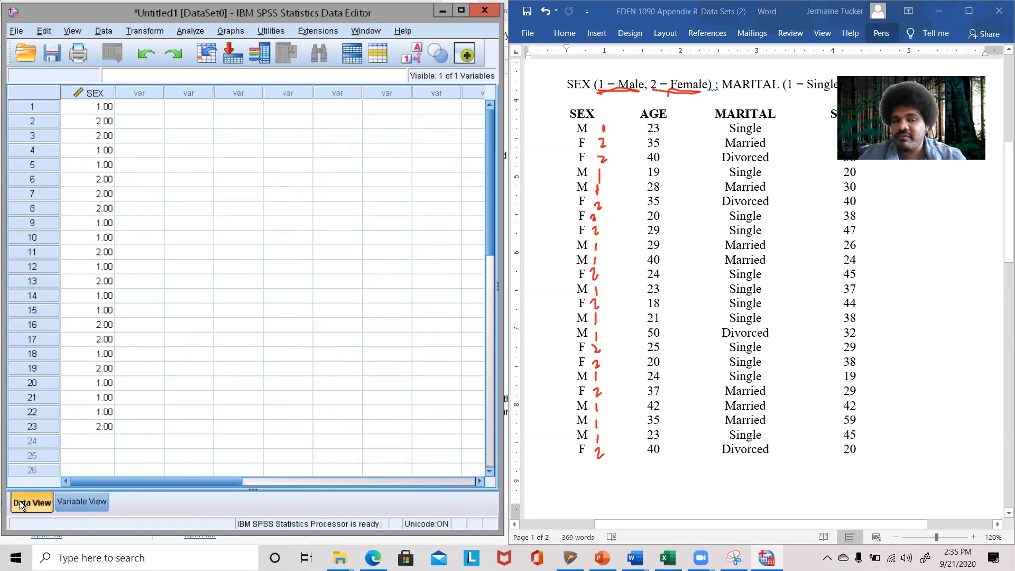
{"action": "left_click", "coordinate": [88, 501]}
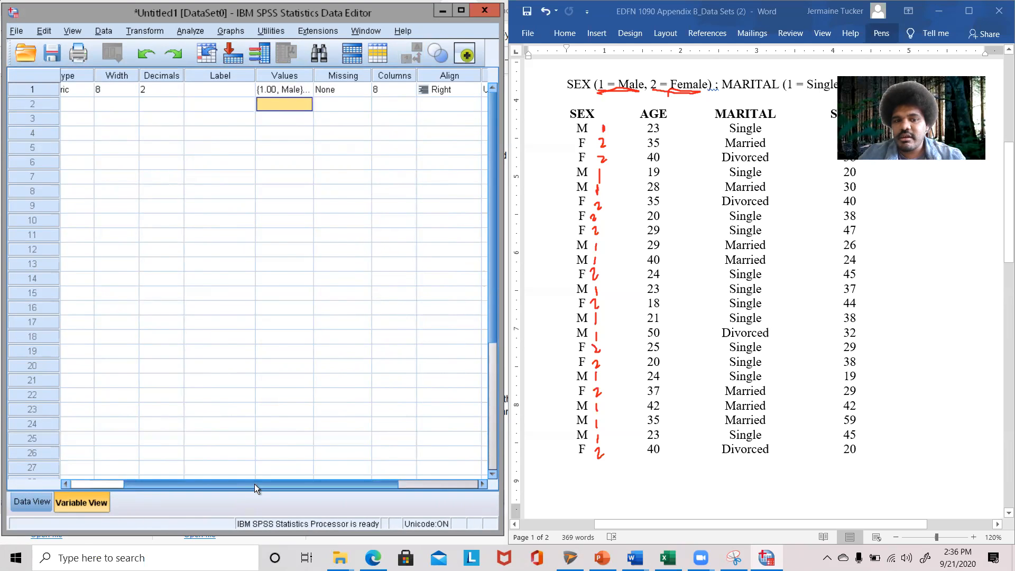
{"action": "left_click_drag", "start_coordinate": [255, 483], "coordinate": [122, 470]}
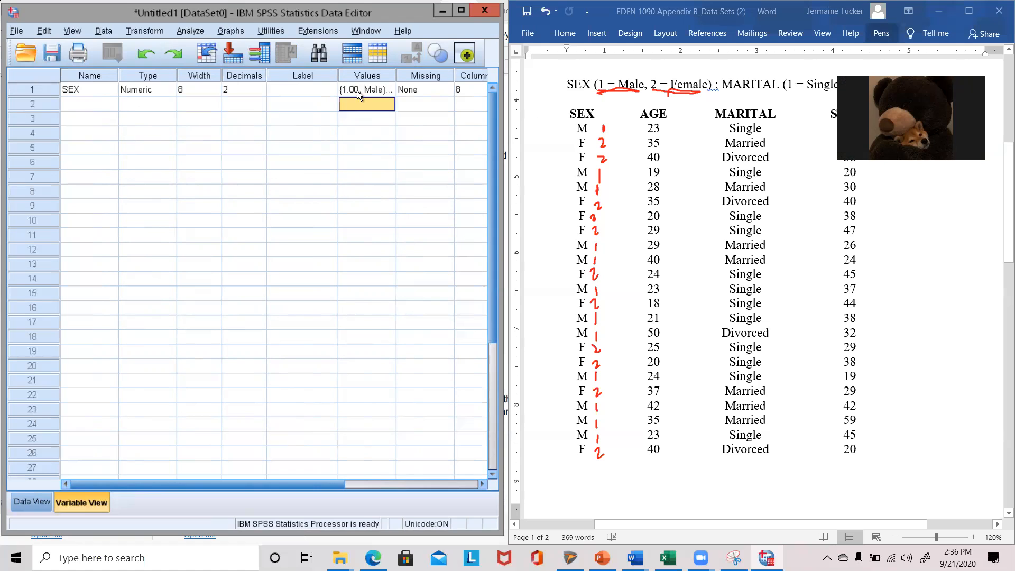
{"action": "left_click", "coordinate": [372, 88]}
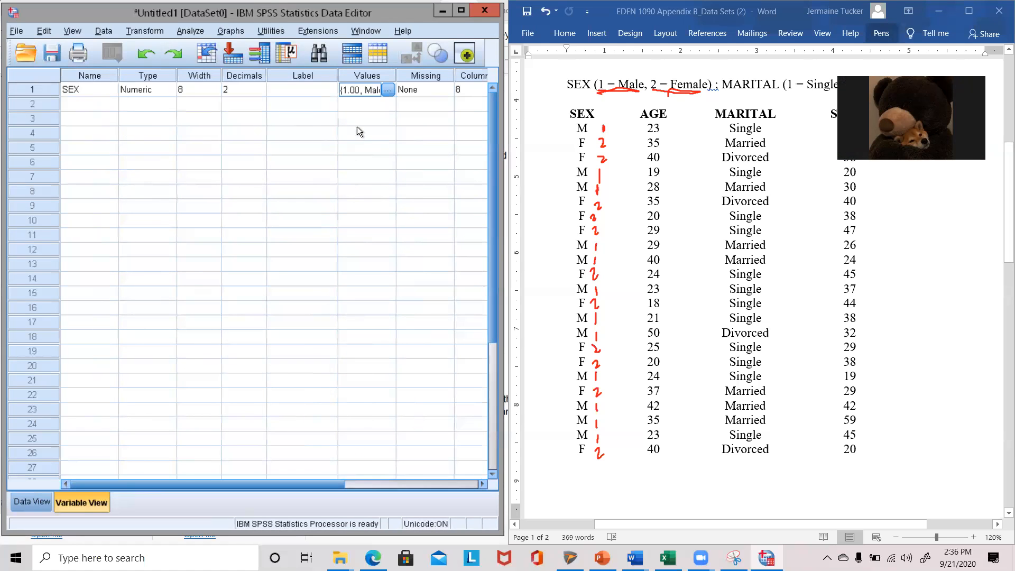
{"action": "left_click", "coordinate": [389, 91]}
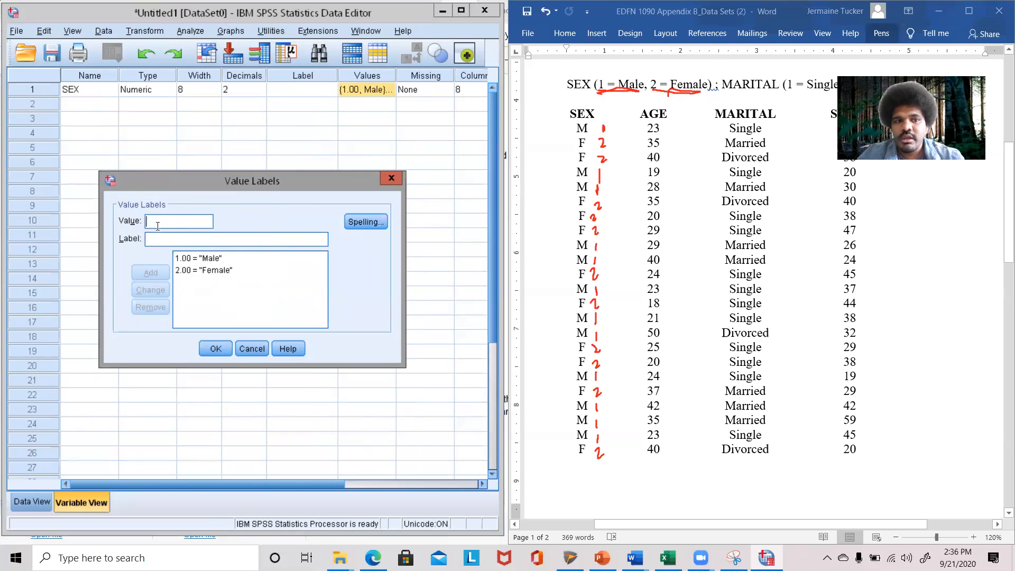
{"action": "type", "text": "1"}
{"action": "left_click", "coordinate": [177, 239]}
{"action": "type", "text": "Ma"}
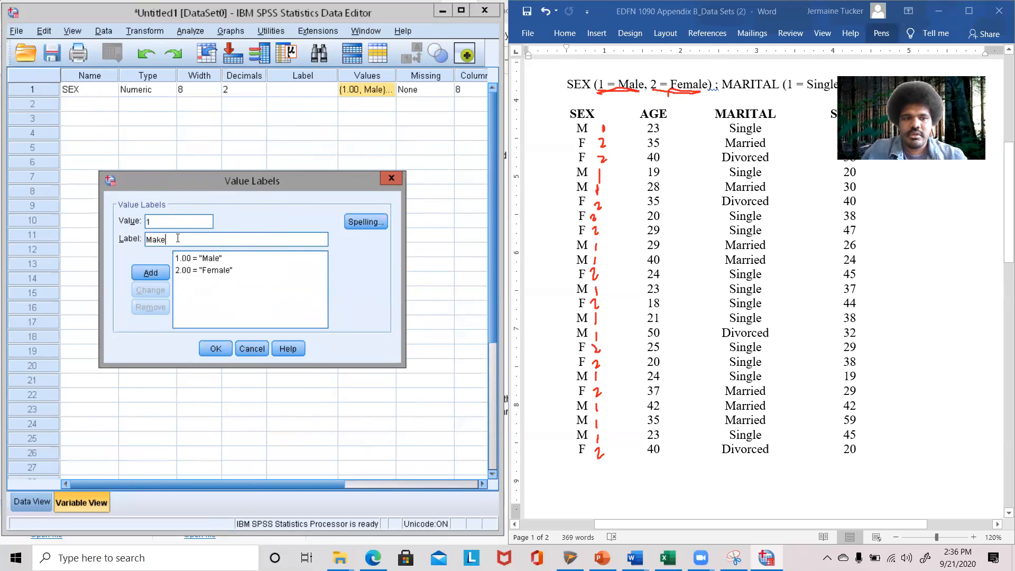
{"action": "type", "text": "le"}
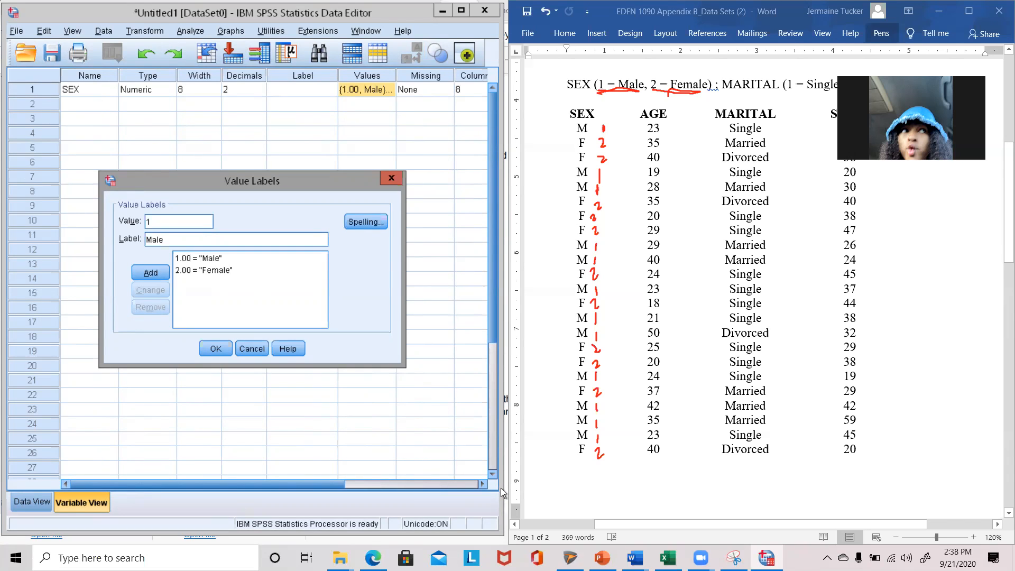
{"action": "left_click", "coordinate": [329, 483]}
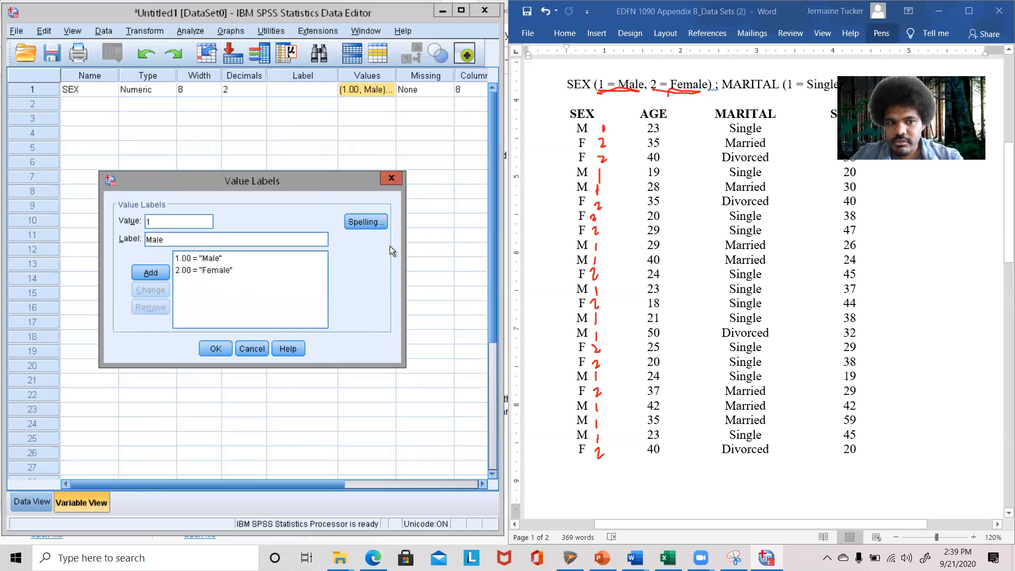
{"action": "left_click", "coordinate": [215, 346]}
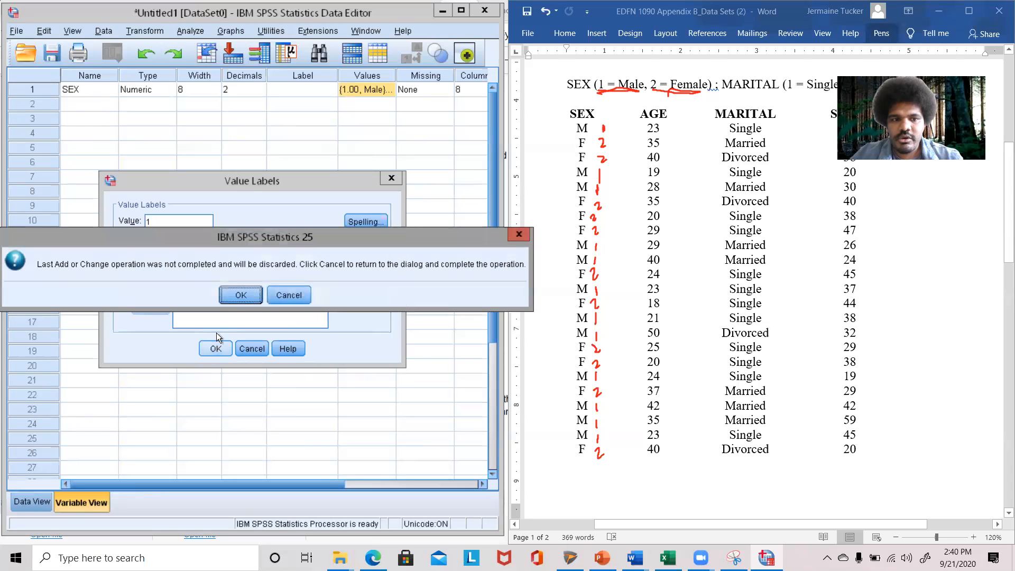
{"action": "left_click", "coordinate": [258, 298]}
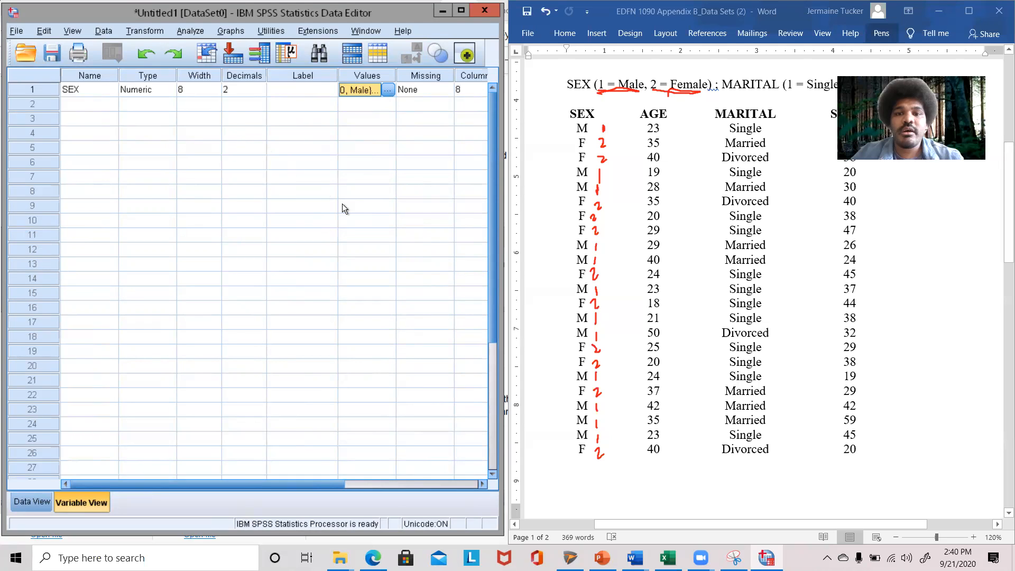
{"action": "left_click_drag", "start_coordinate": [491, 242], "coordinate": [489, 173]}
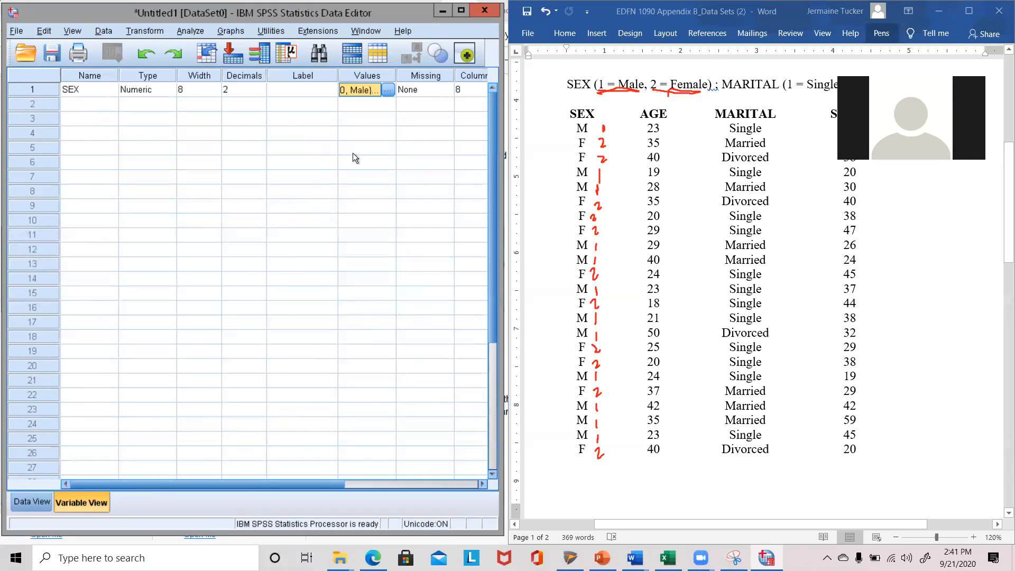
{"action": "left_click_drag", "start_coordinate": [497, 233], "coordinate": [471, 157]}
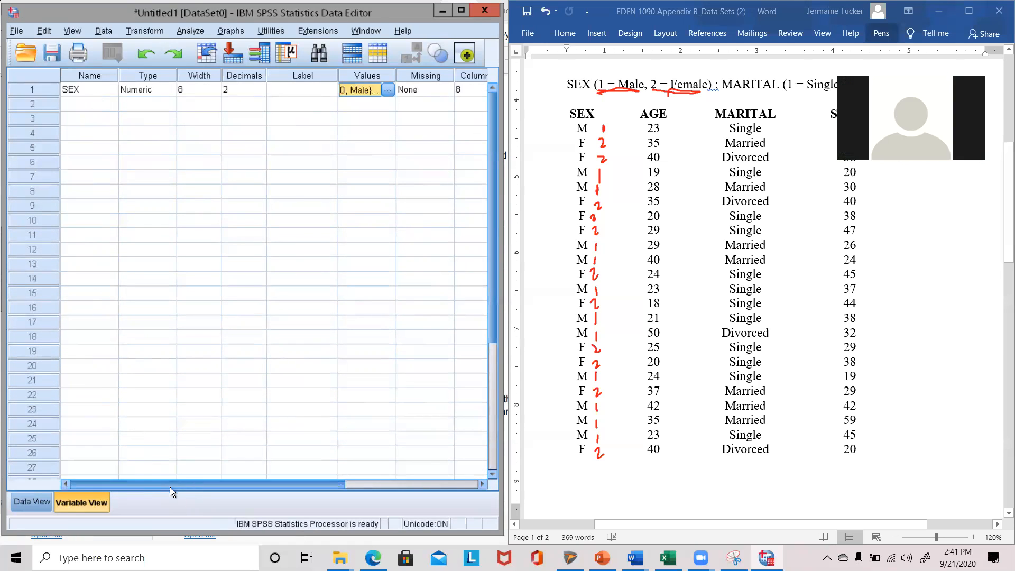
{"action": "left_click_drag", "start_coordinate": [216, 482], "coordinate": [138, 474]}
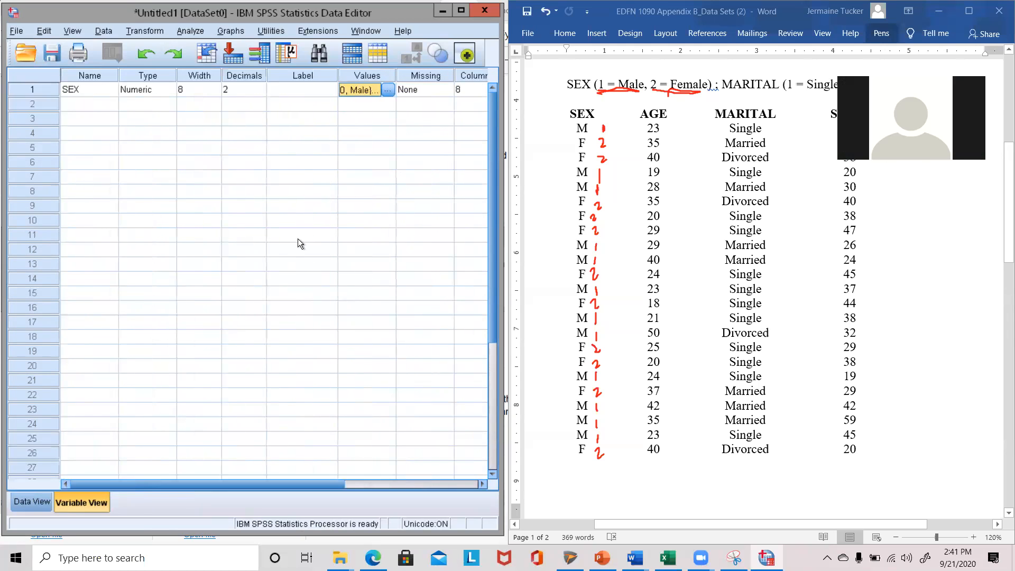
- Set the SEX variable's measurement level to Nominal
{"action": "left_click_drag", "start_coordinate": [305, 483], "coordinate": [484, 465]}
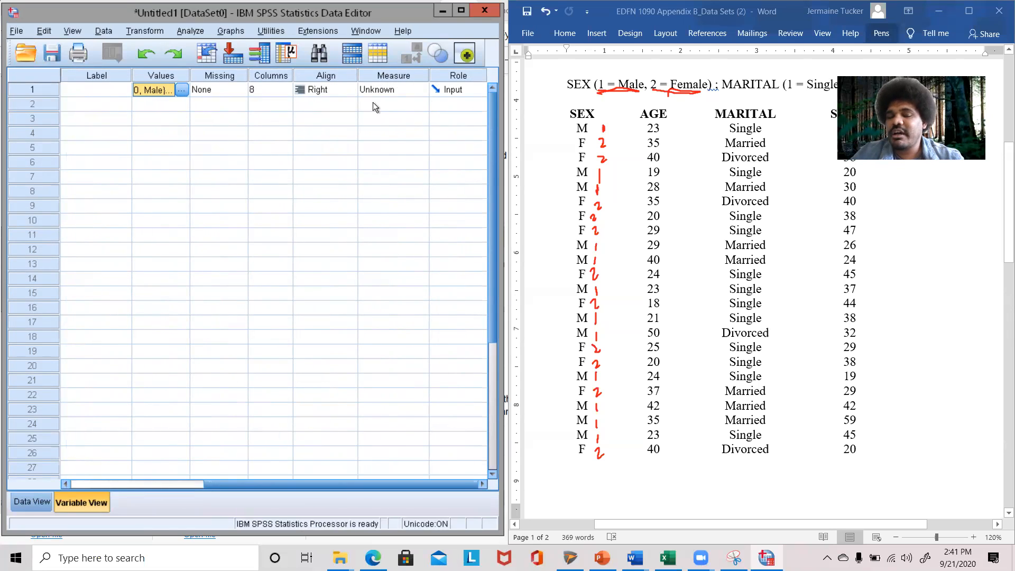
{"action": "left_click", "coordinate": [414, 88]}
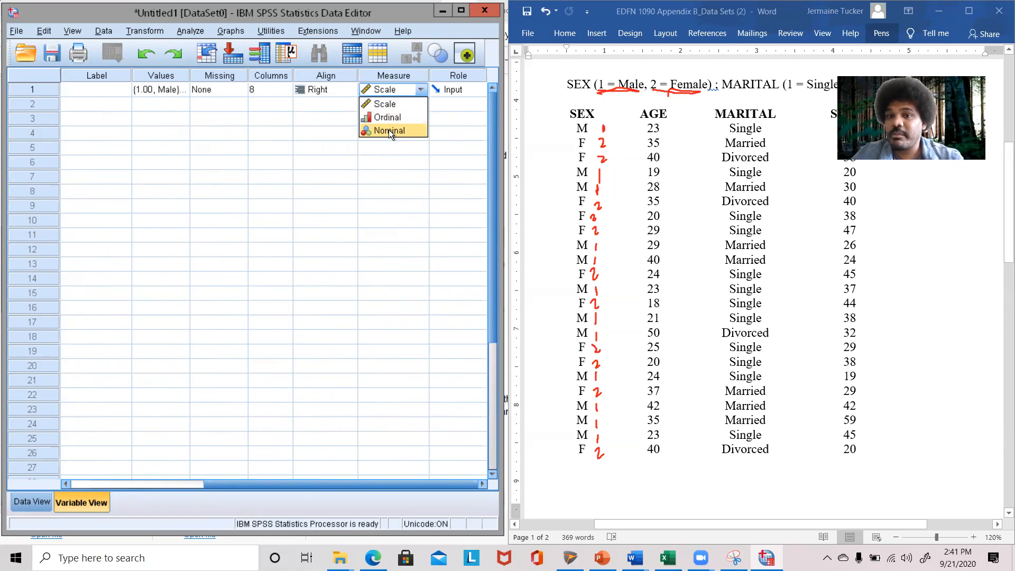
{"action": "left_click", "coordinate": [402, 133]}
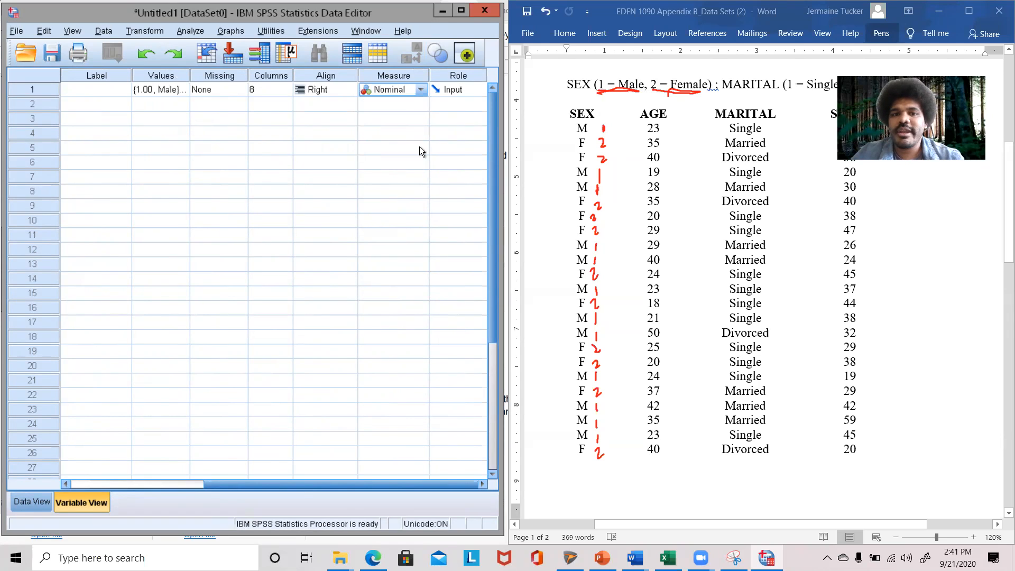
{"action": "left_click", "coordinate": [399, 105]}
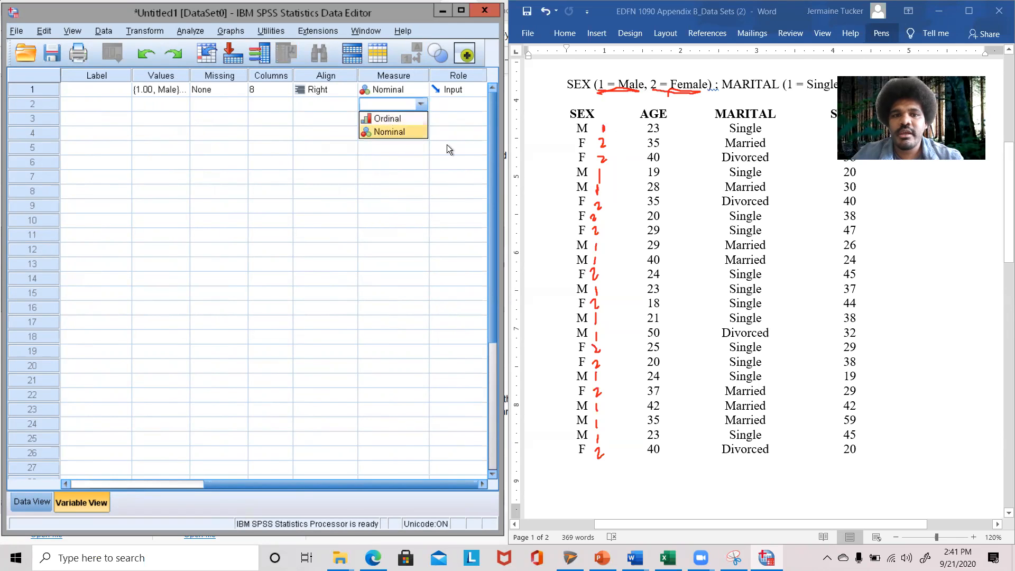
- Return to the data sheet and switch the SEX column between value labels and numeric codes, leaving it on numeric codes
{"action": "left_click", "coordinate": [447, 149]}
{"action": "left_click_drag", "start_coordinate": [288, 483], "coordinate": [109, 511]}
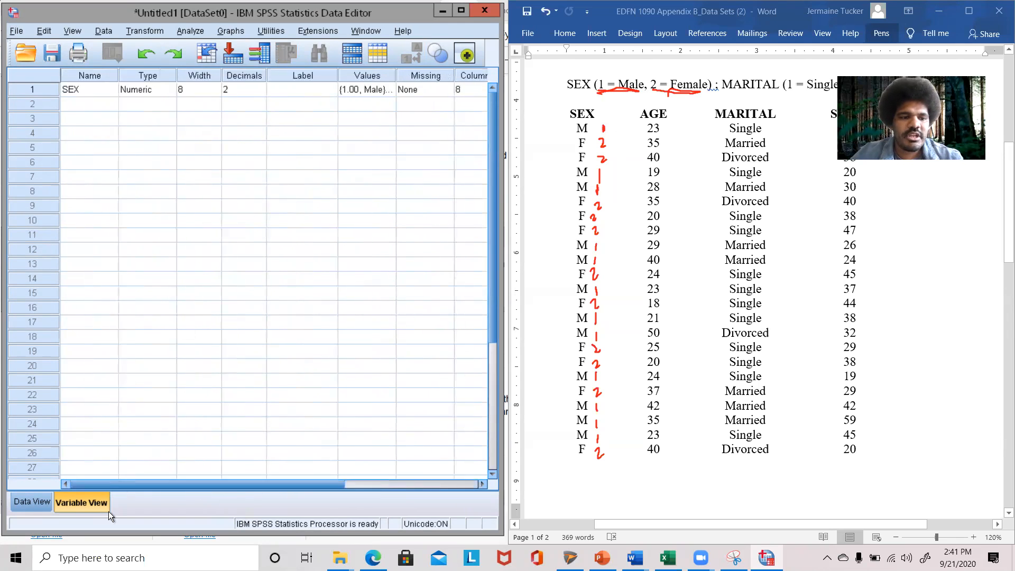
{"action": "left_click", "coordinate": [30, 501]}
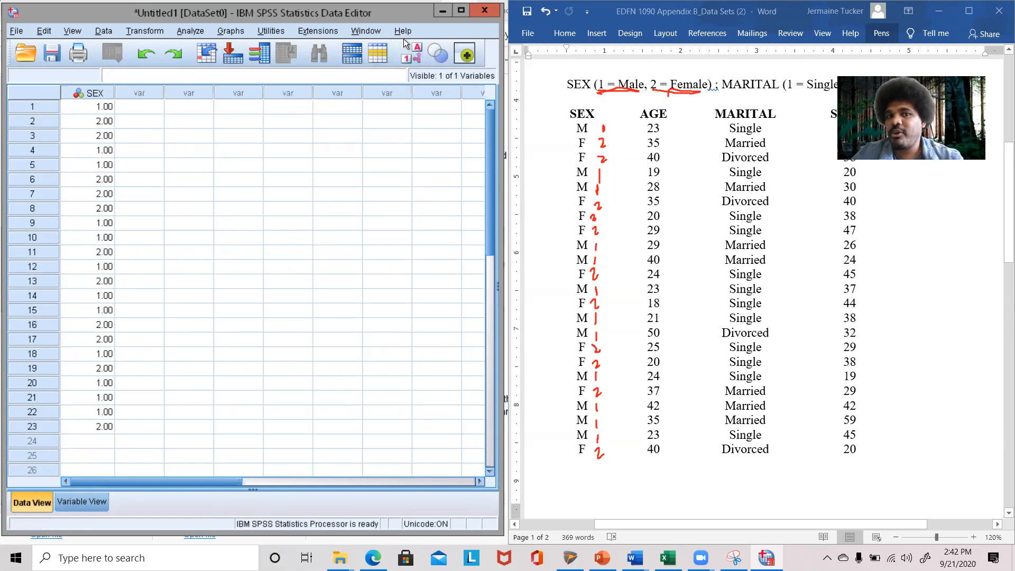
{"action": "left_click", "coordinate": [410, 54]}
{"action": "left_click", "coordinate": [407, 51]}
{"action": "left_click", "coordinate": [407, 55]}
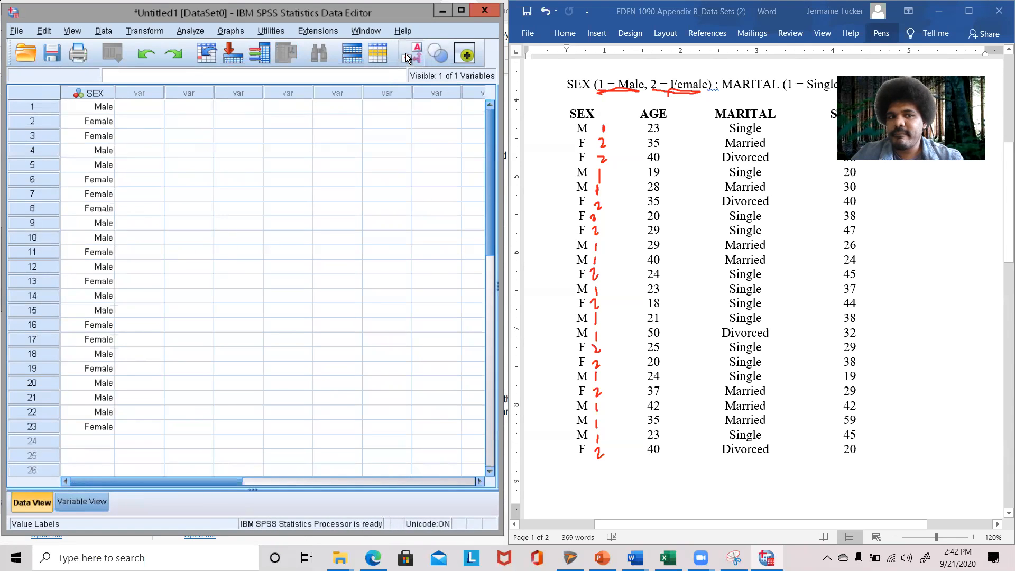
{"action": "left_click", "coordinate": [407, 55]}
{"action": "left_click", "coordinate": [412, 58]}
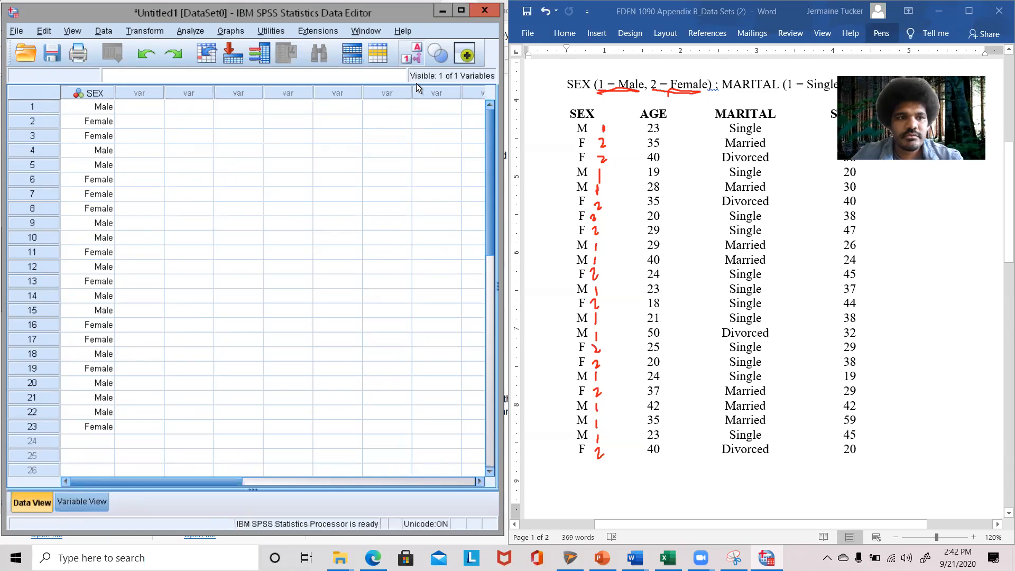
{"action": "left_click", "coordinate": [414, 56]}
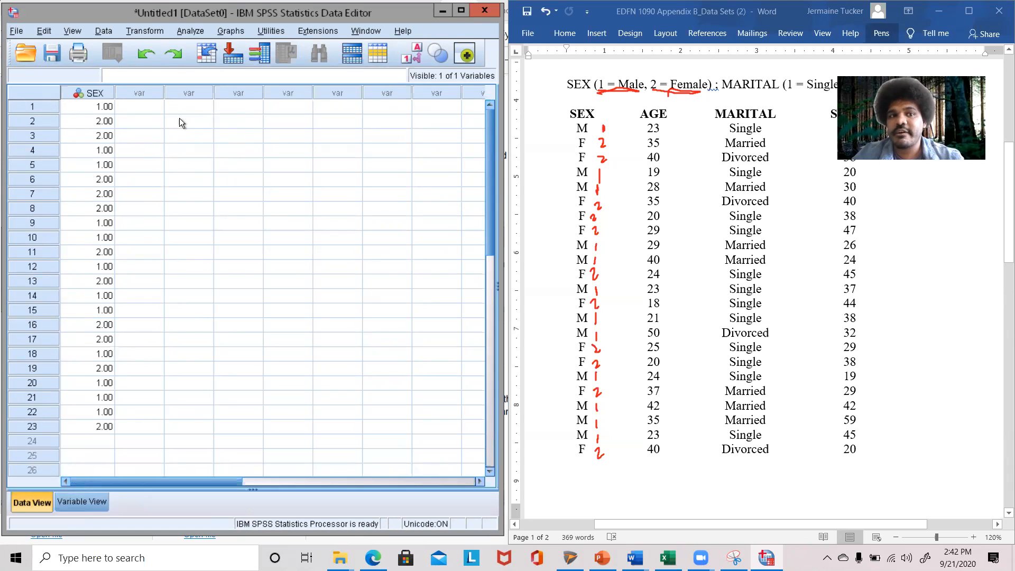
- Start the age variable in the column beside SEX with 23, 35, 40, 19 and 28 for cases 1 to 5
{"action": "left_click", "coordinate": [153, 106]}
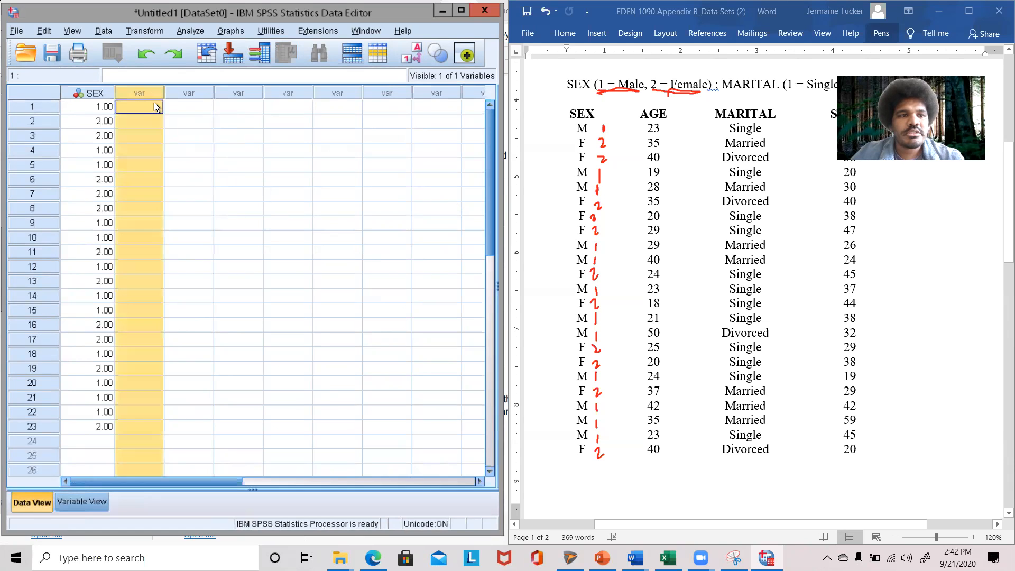
{"action": "left_click", "coordinate": [150, 106]}
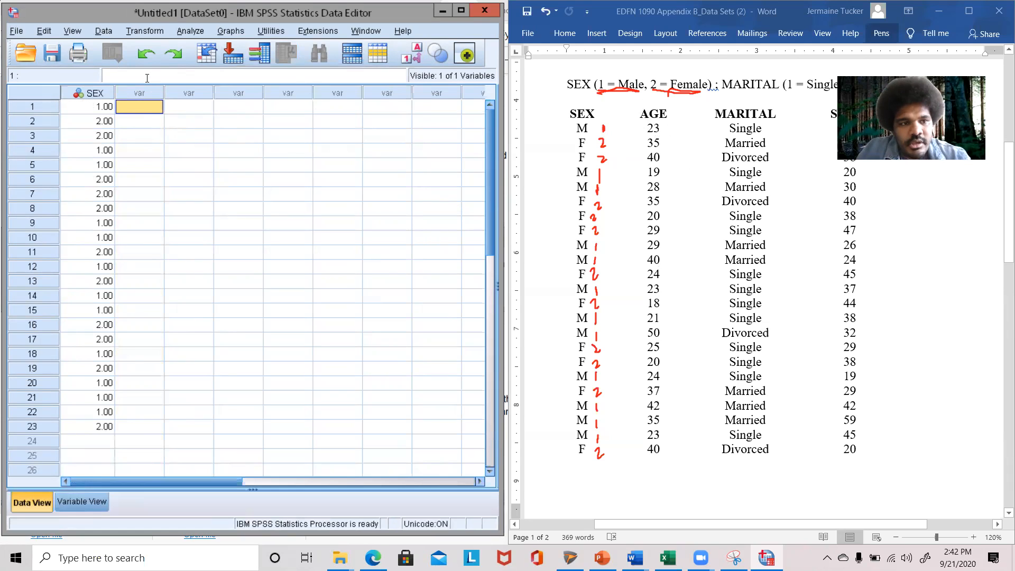
{"action": "type", "text": "23"}
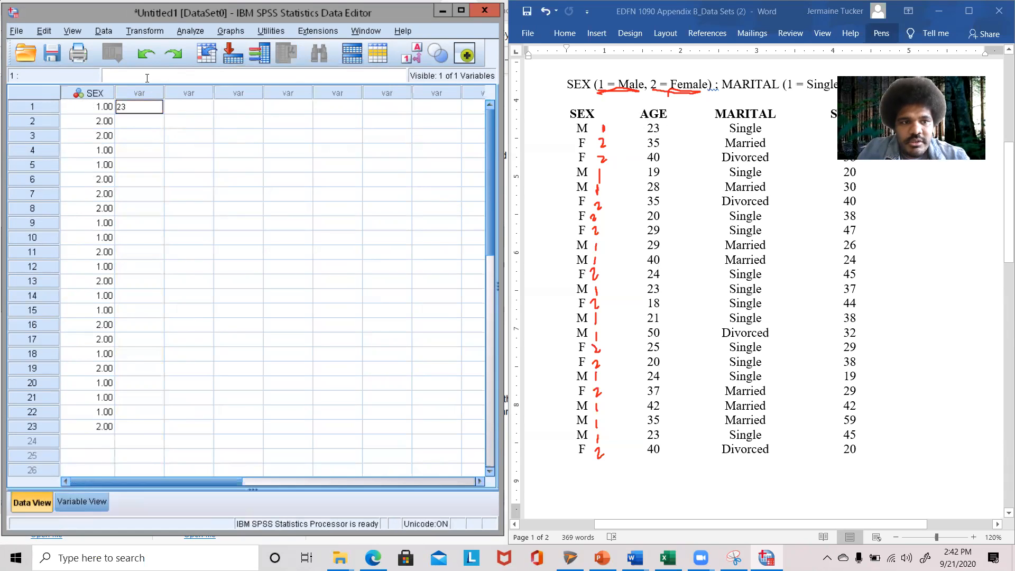
{"action": "key", "text": "Return"}
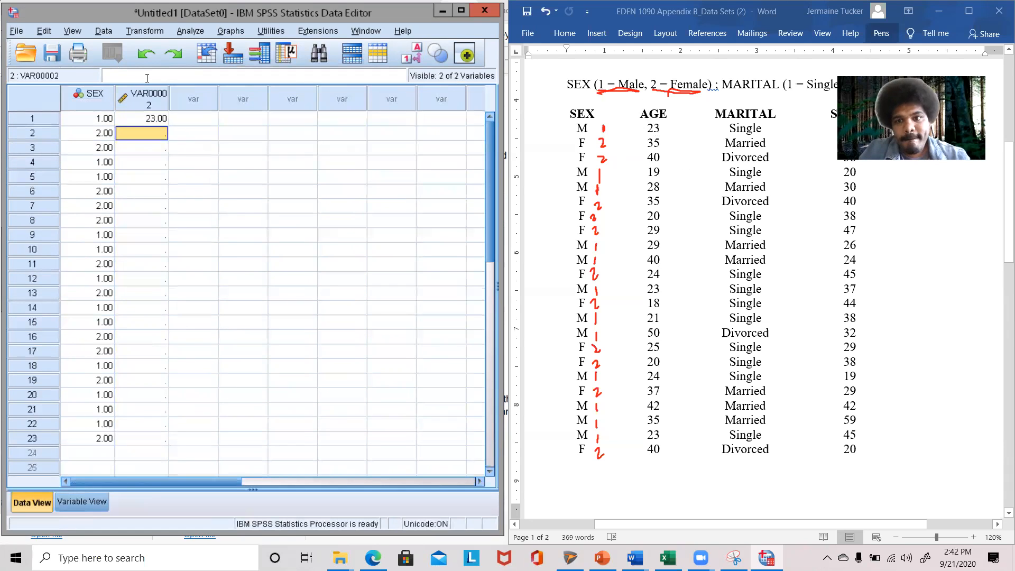
{"action": "type", "text": "35"}
{"action": "key", "text": "Return"}
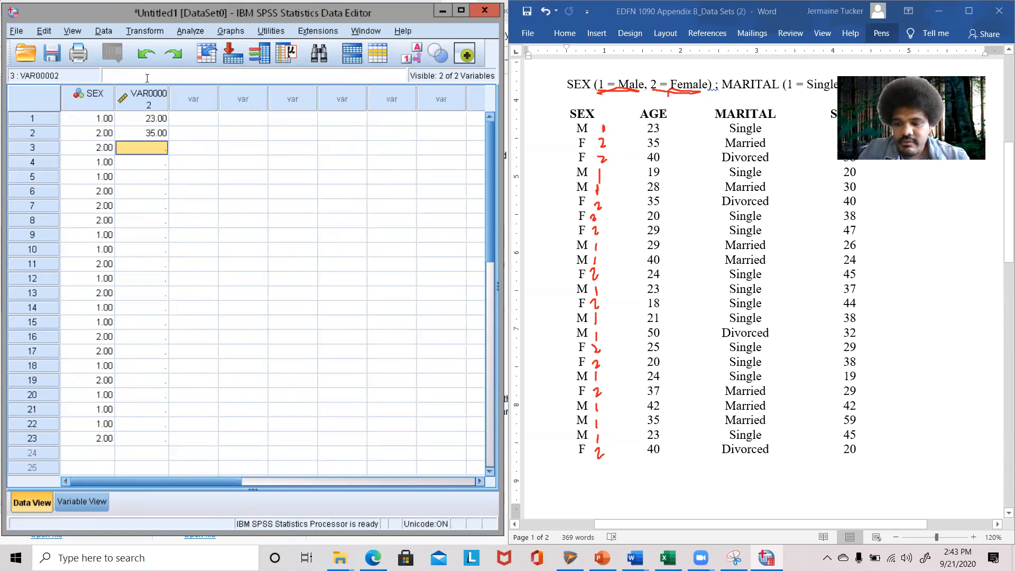
{"action": "type", "text": "40"}
{"action": "key", "text": "Return"}
{"action": "type", "text": "19"}
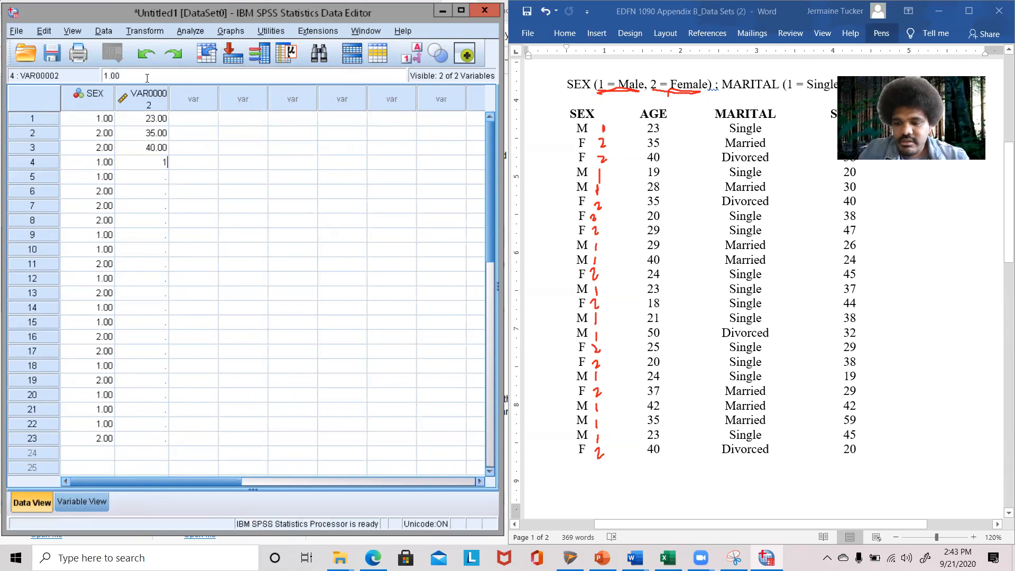
{"action": "key", "text": "Return"}
{"action": "type", "text": "28"}
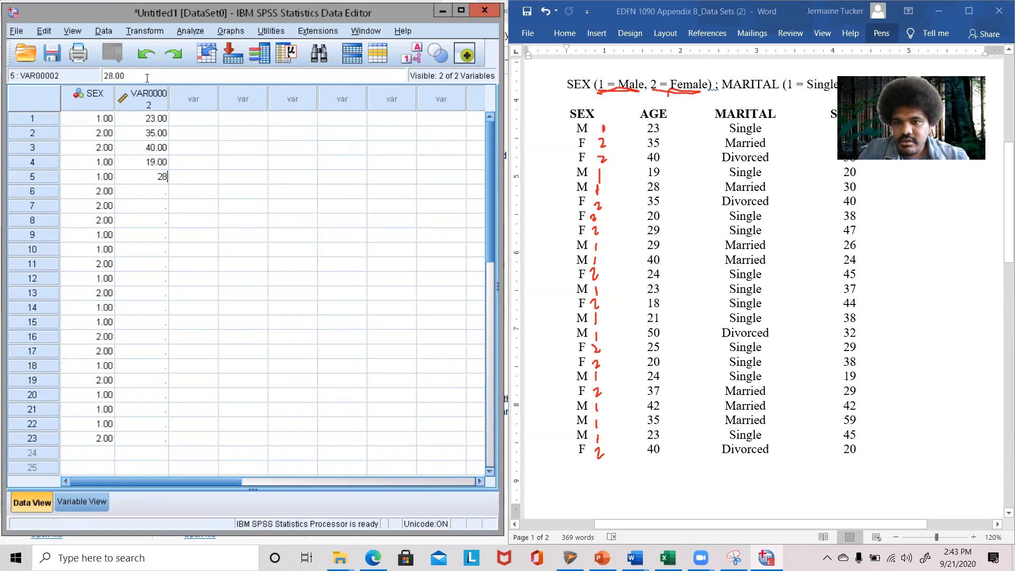
{"action": "key", "text": "Return"}
- Enter the ages 35, 20, 29, 29 and 40 for cases 6 to 10 in the second variable
{"action": "type", "text": "35"}
{"action": "key", "text": "Return"}
{"action": "type", "text": "20"}
{"action": "key", "text": "Return"}
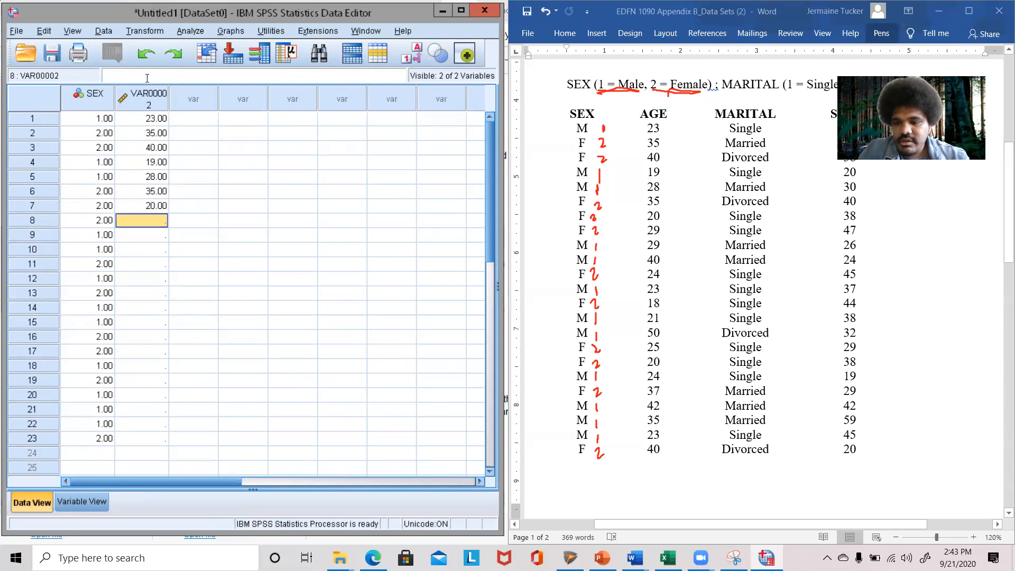
{"action": "type", "text": "29"}
{"action": "key", "text": "Return"}
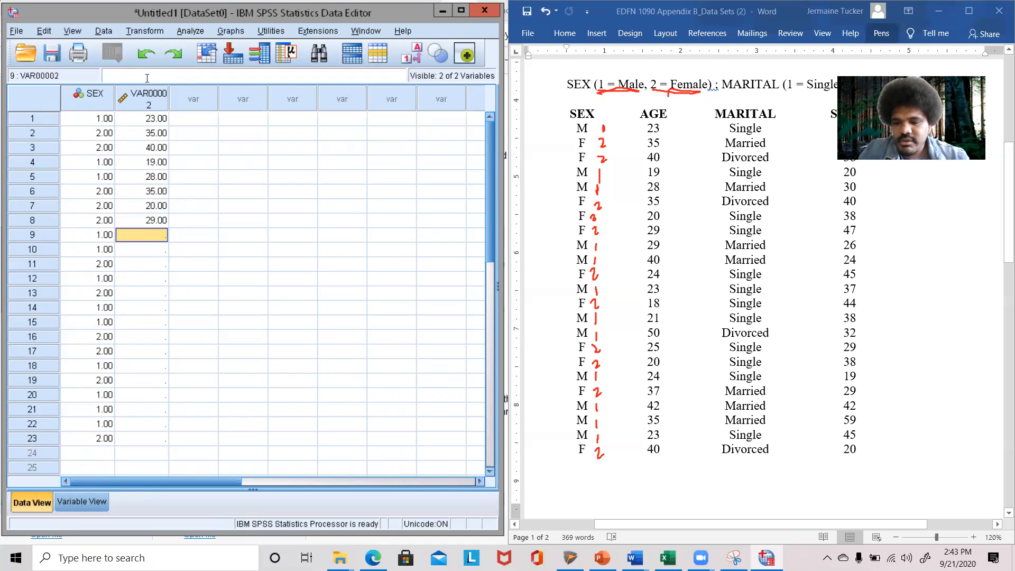
{"action": "type", "text": "29"}
{"action": "key", "text": "Return"}
{"action": "type", "text": "40"}
{"action": "key", "text": "Return"}
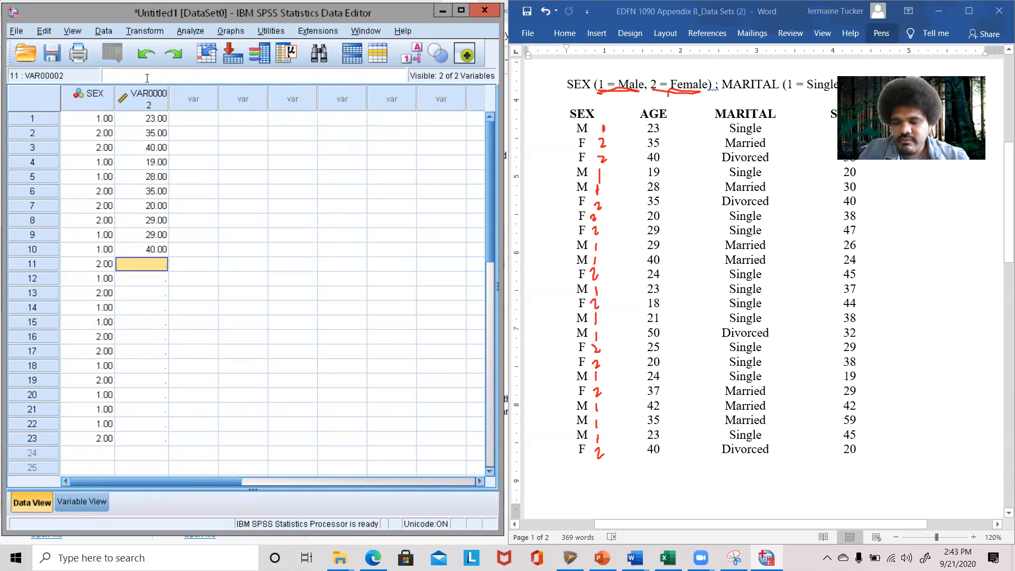
- Enter the ages 24, 23, 18, 21 and 50 for cases 11 to 15 in the second variable
{"action": "type", "text": "24"}
{"action": "key", "text": "Return"}
{"action": "type", "text": "23"}
{"action": "key", "text": "Return"}
{"action": "type", "text": "18"}
{"action": "key", "text": "Return"}
{"action": "type", "text": "21"}
{"action": "key", "text": "Return"}
{"action": "type", "text": "50"}
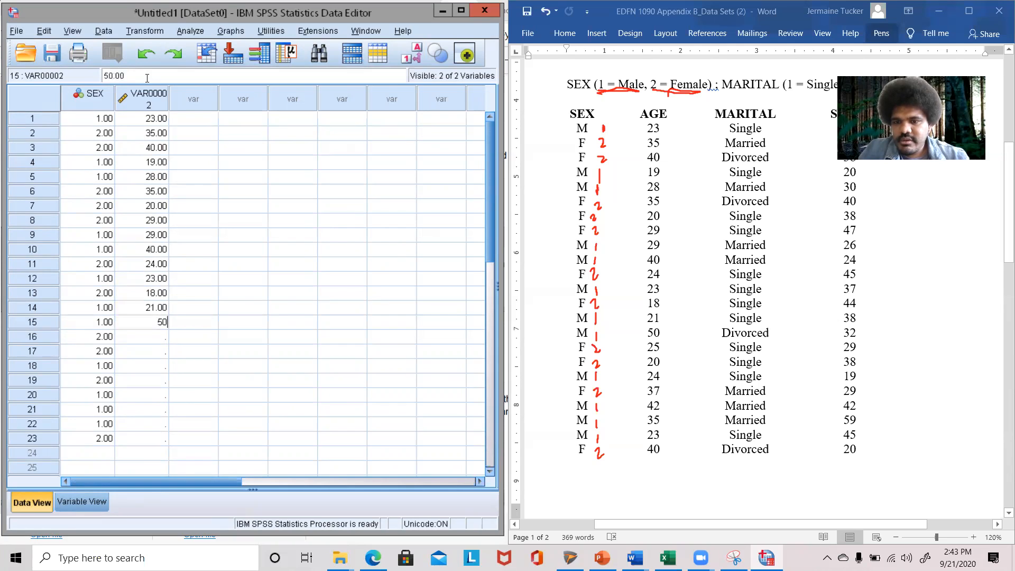
{"action": "key", "text": "Return"}
- Enter the ages 25, 20, 24 and 37 for cases 16 to 19 in the second variable
{"action": "type", "text": "25"}
{"action": "key", "text": "Return"}
{"action": "type", "text": "20"}
{"action": "key", "text": "Return"}
{"action": "type", "text": "24"}
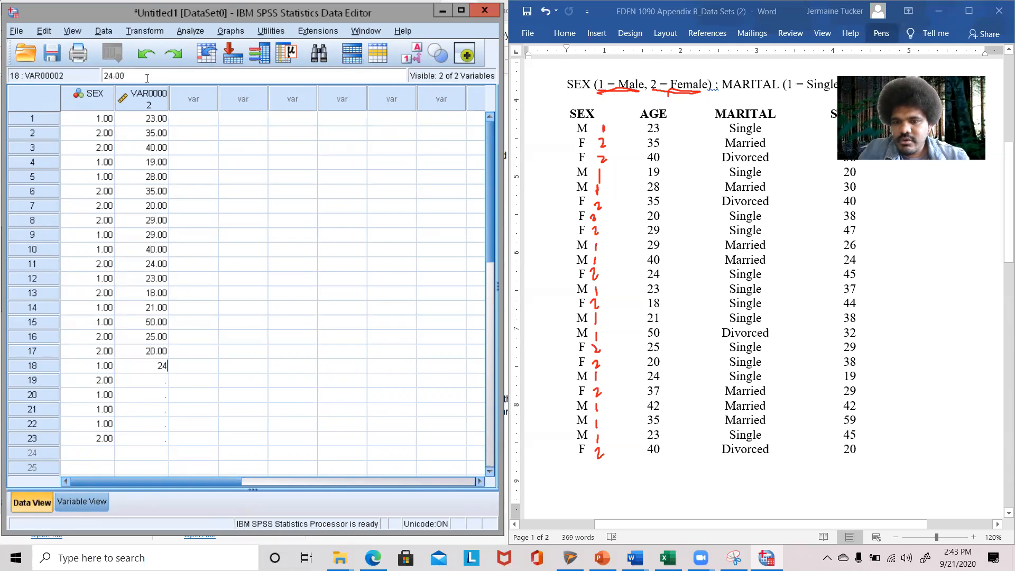
{"action": "key", "text": "Return"}
{"action": "type", "text": "37"}
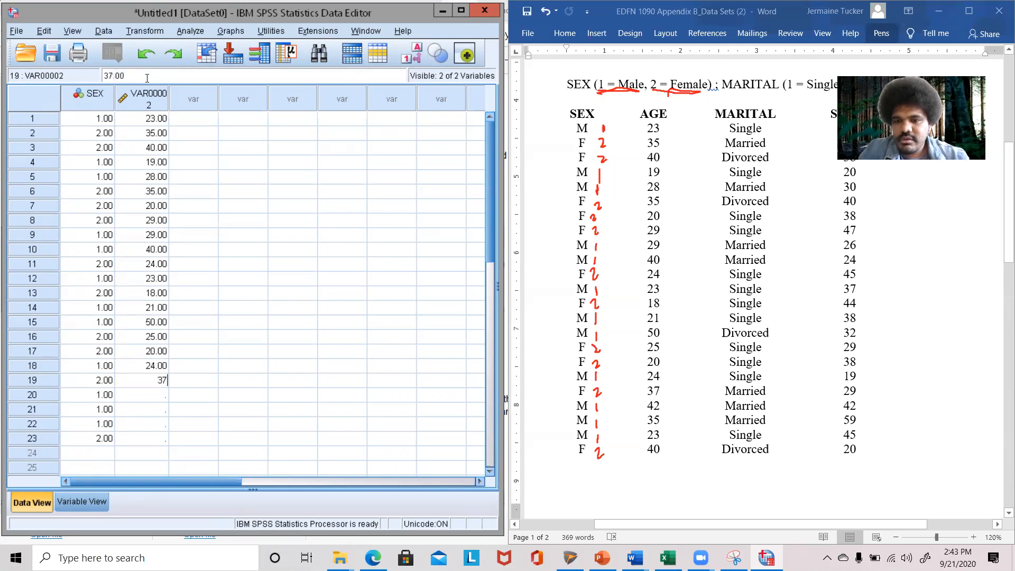
{"action": "key", "text": "Return"}
- Complete the age data with 42, 35, 23 and 40 for cases 20 to 23
{"action": "type", "text": "42"}
{"action": "key", "text": "Return"}
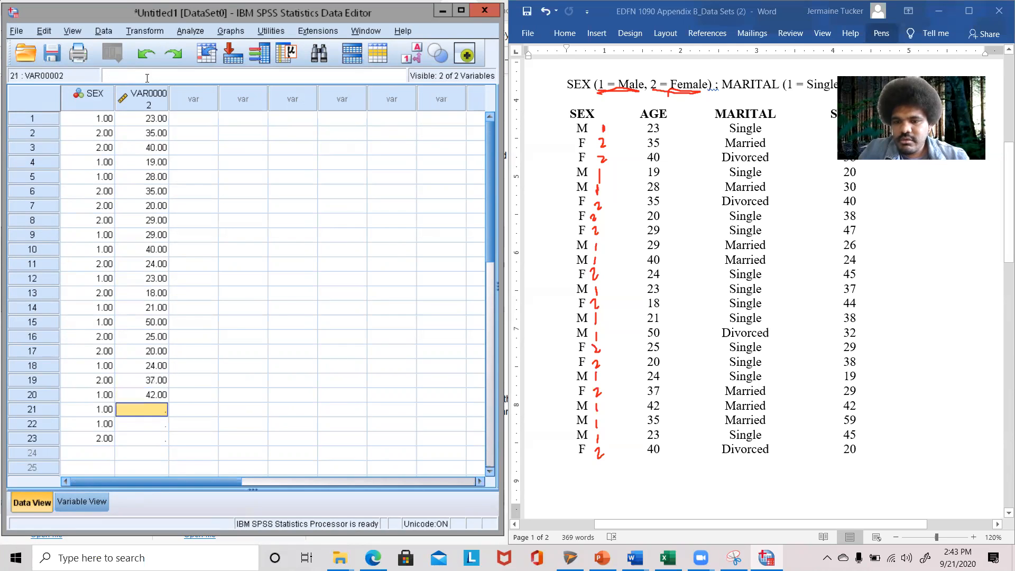
{"action": "type", "text": "35"}
{"action": "key", "text": "Return"}
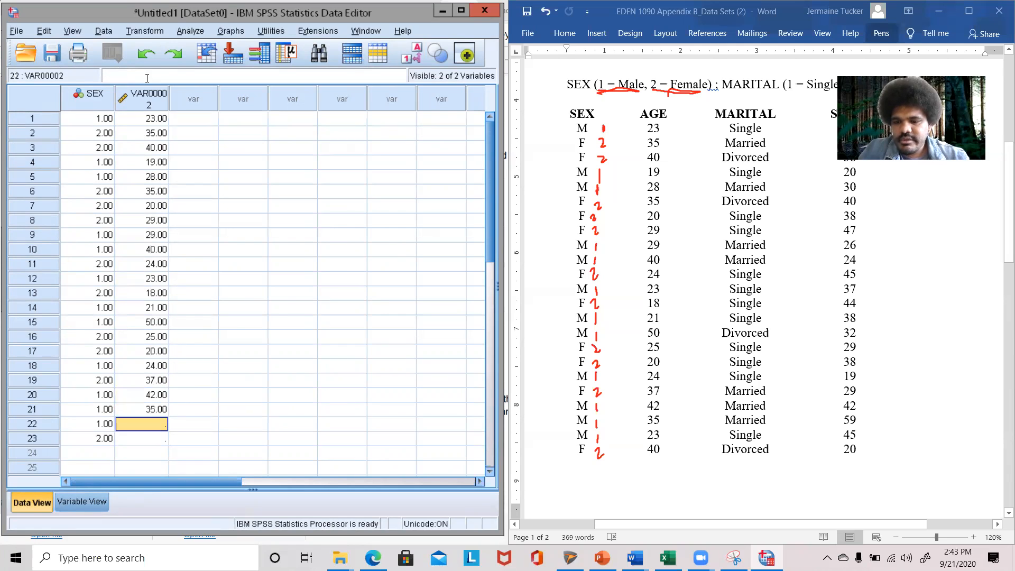
{"action": "type", "text": "23"}
{"action": "key", "text": "Return"}
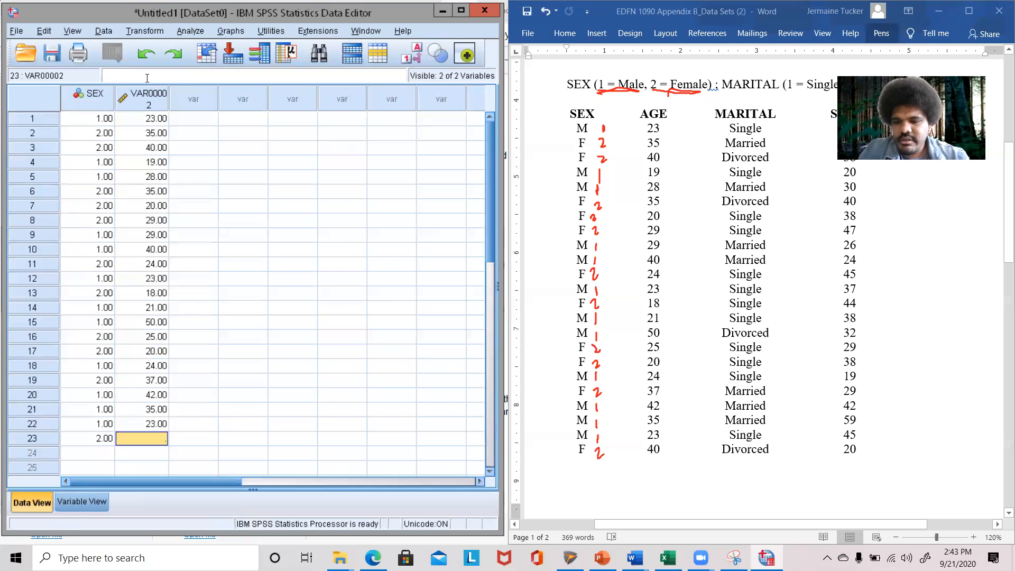
{"action": "type", "text": "40"}
{"action": "key", "text": "Return"}
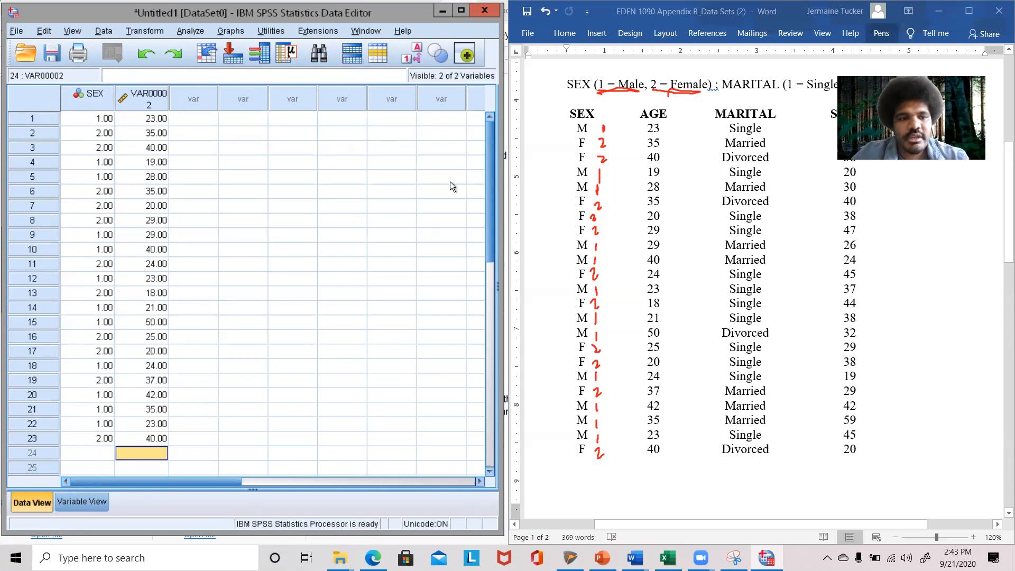
- Check the entered ages from case 1 to case 23 against the AGE column in the Word document
{"action": "key", "text": "Up"}
{"action": "key", "text": "Up"}
{"action": "key", "text": "Up"}
{"action": "key", "text": "Up"}
{"action": "key", "text": "Up"}
{"action": "key", "text": "Up"}
{"action": "key", "text": "Up"}
{"action": "key", "text": "Up"}
{"action": "key", "text": "Up"}
{"action": "key", "text": "ctrl+Up"}
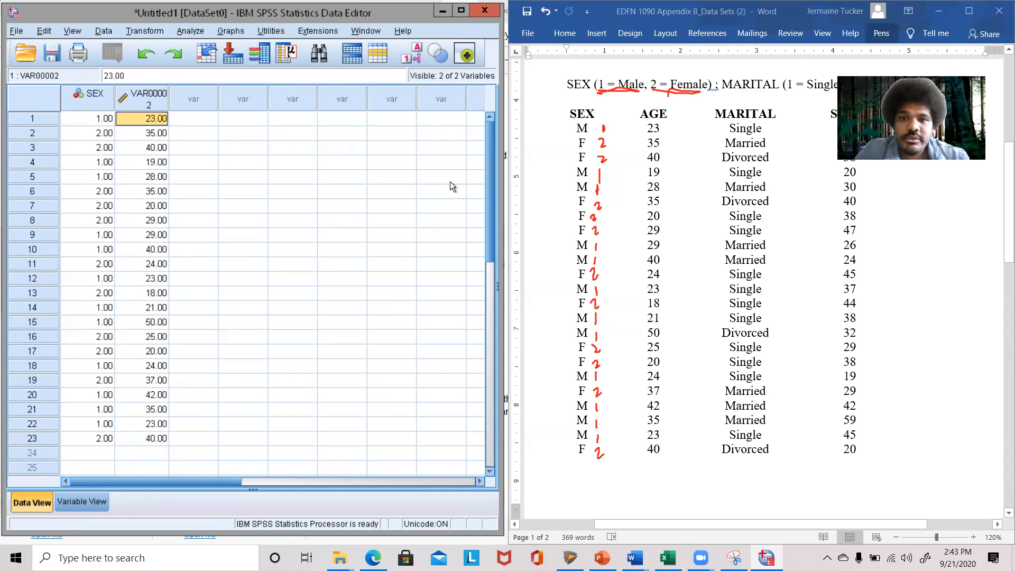
{"action": "key", "text": "Down"}
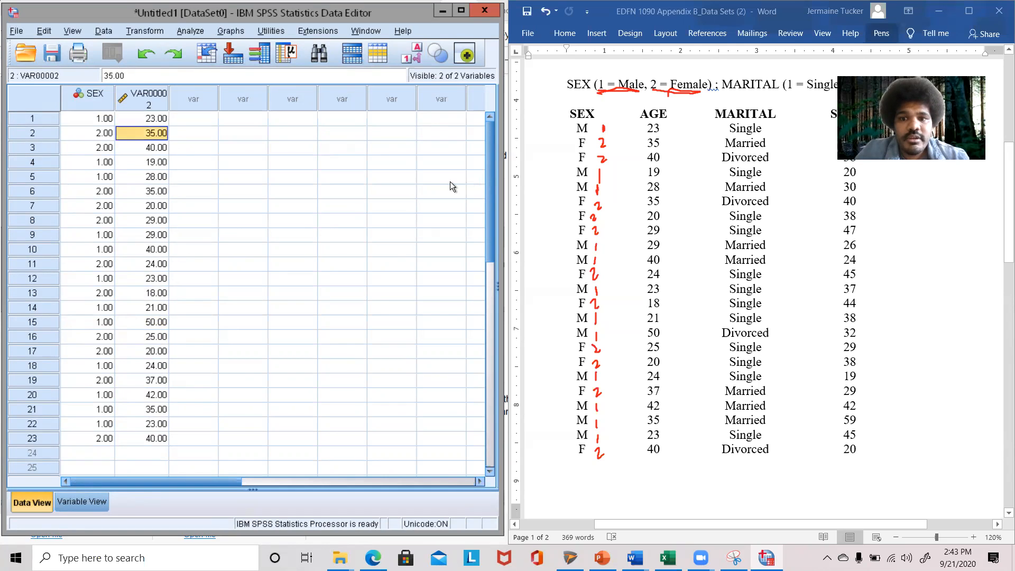
{"action": "key", "text": "Down"}
{"action": "key", "text": "Down"}
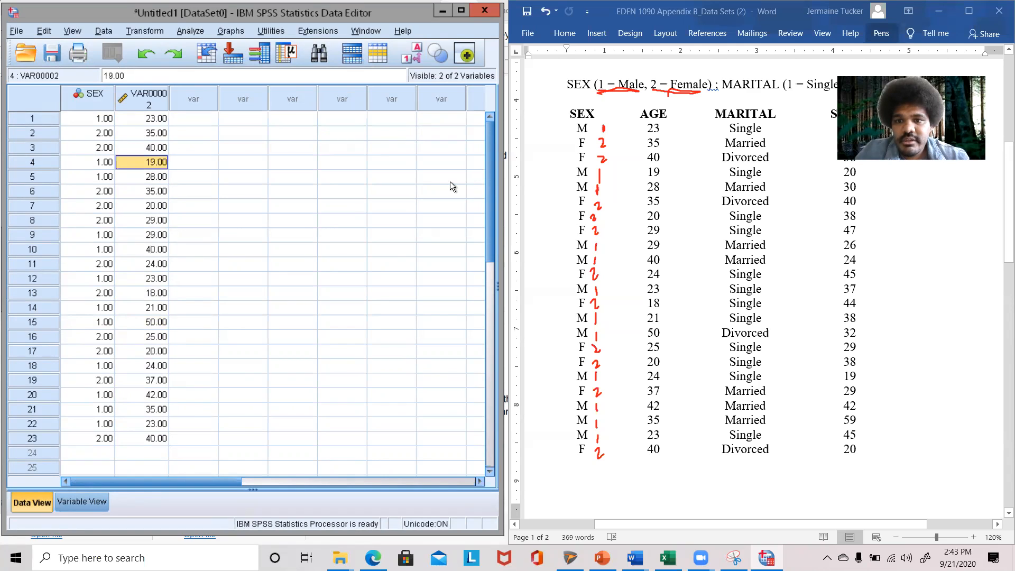
{"action": "key", "text": "Down"}
{"action": "key", "text": "Down"}
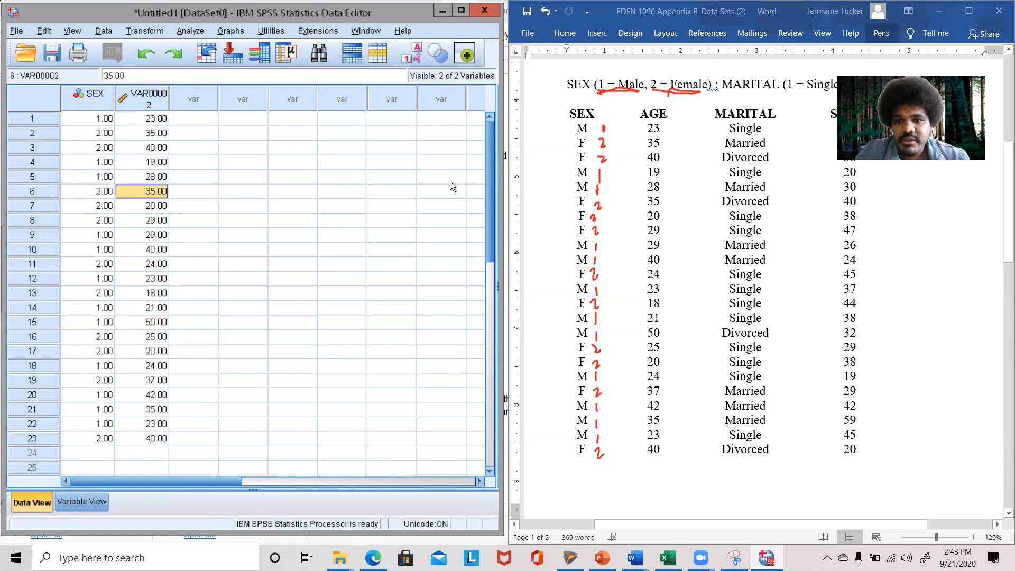
{"action": "key", "text": "Down"}
{"action": "key", "text": "Down"}
{"action": "key", "text": "Down"}
{"action": "key", "text": "Down"}
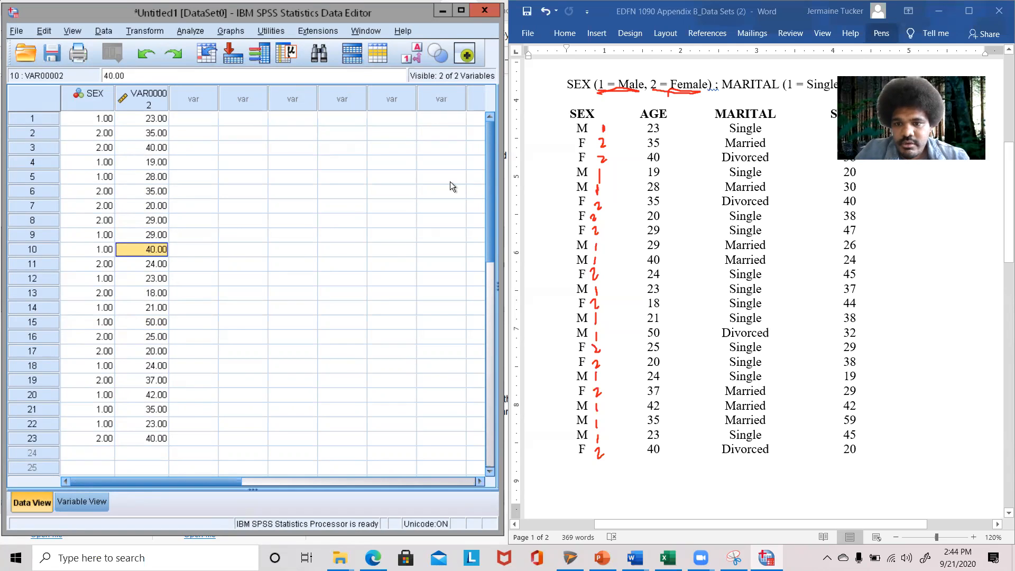
{"action": "key", "text": "Down"}
{"action": "key", "text": "Down"}
{"action": "key", "text": "Down"}
{"action": "key", "text": "Down"}
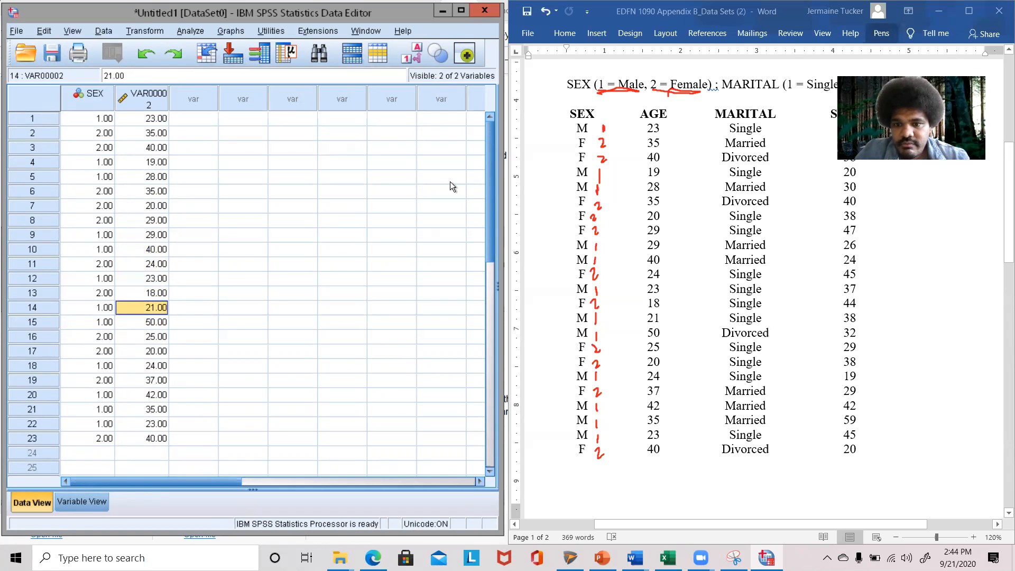
{"action": "key", "text": "Down"}
{"action": "key", "text": "Down"}
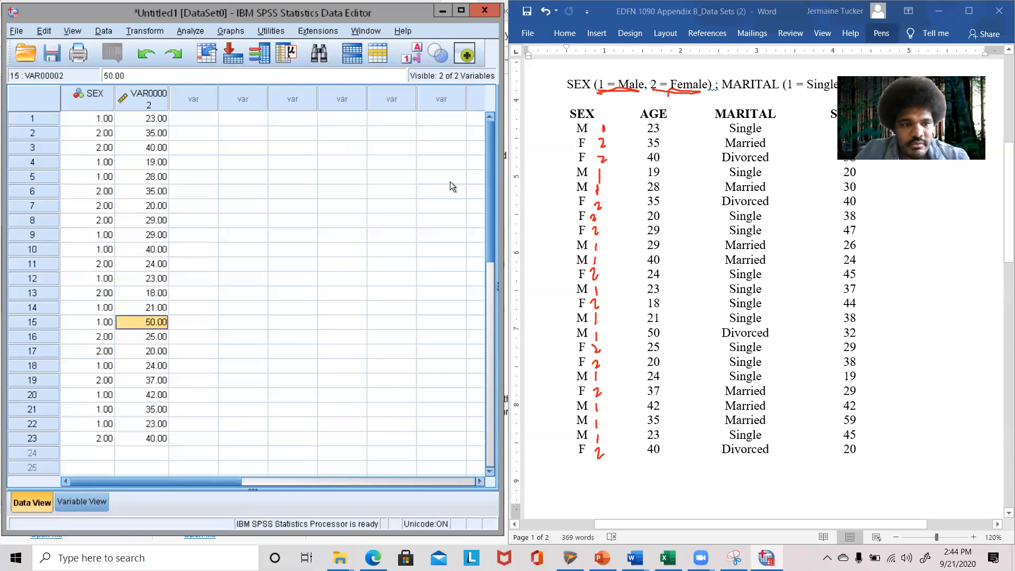
{"action": "key", "text": "Down"}
{"action": "key", "text": "Down"}
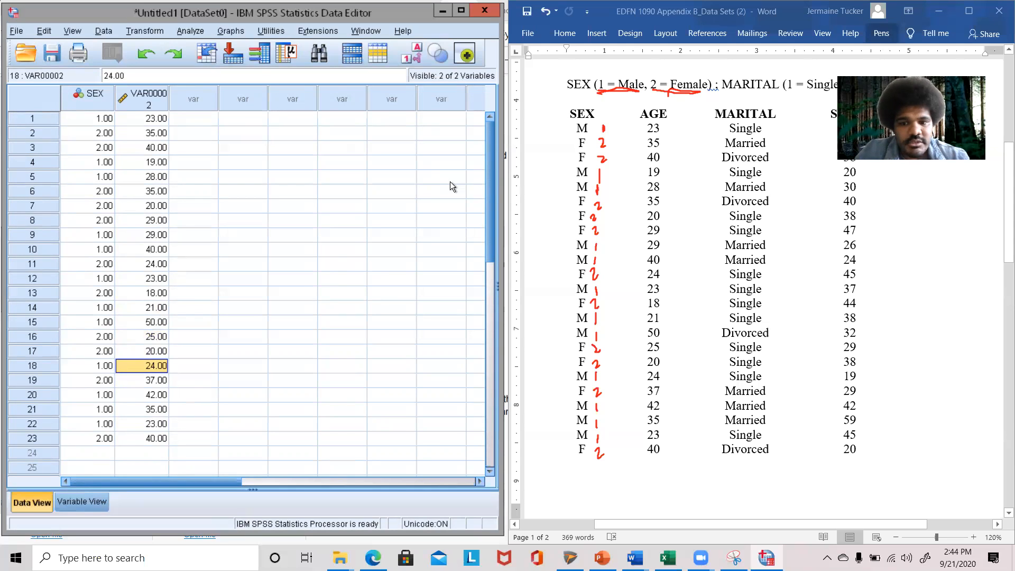
{"action": "key", "text": "Down"}
{"action": "key", "text": "Down"}
{"action": "key", "text": "Down"}
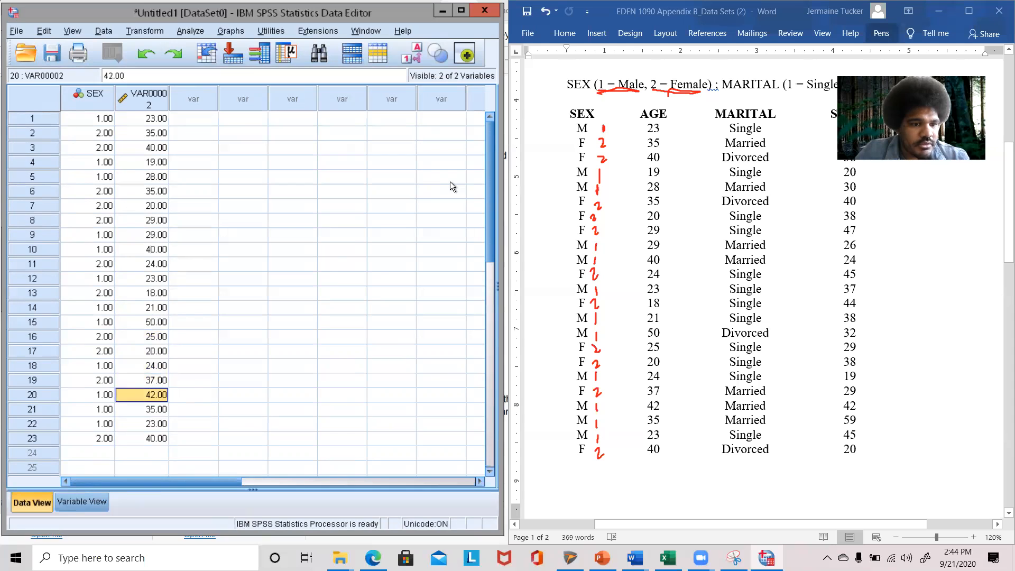
{"action": "key", "text": "Down"}
{"action": "key", "text": "Down"}
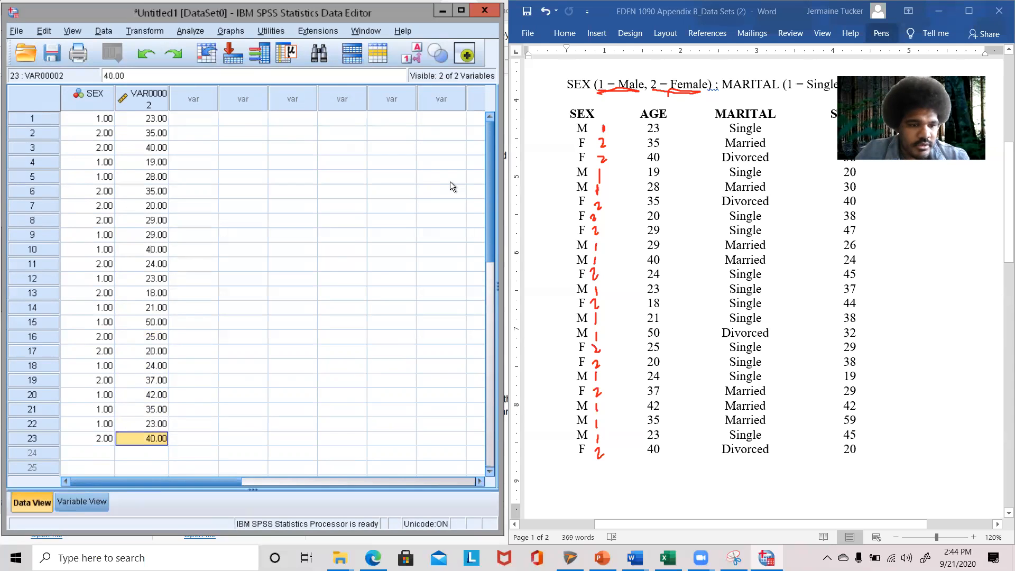
{"action": "key", "text": "Right"}
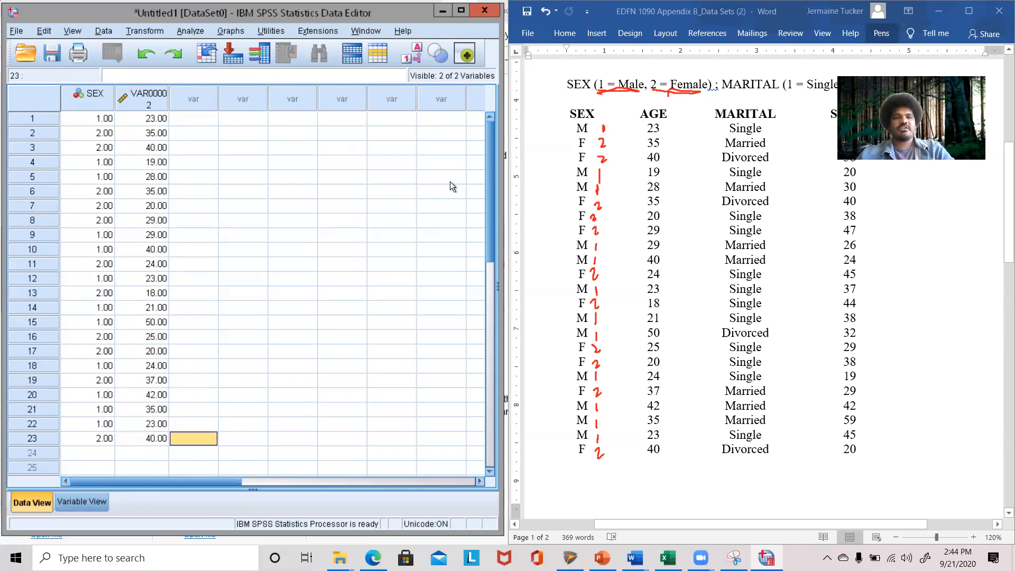
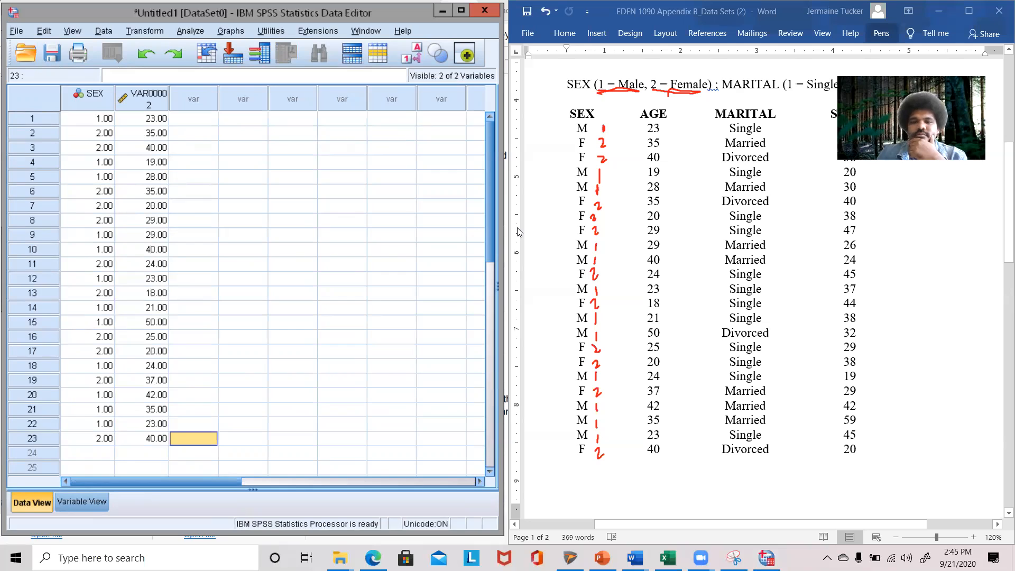
{"action": "left_click", "coordinate": [620, 280]}
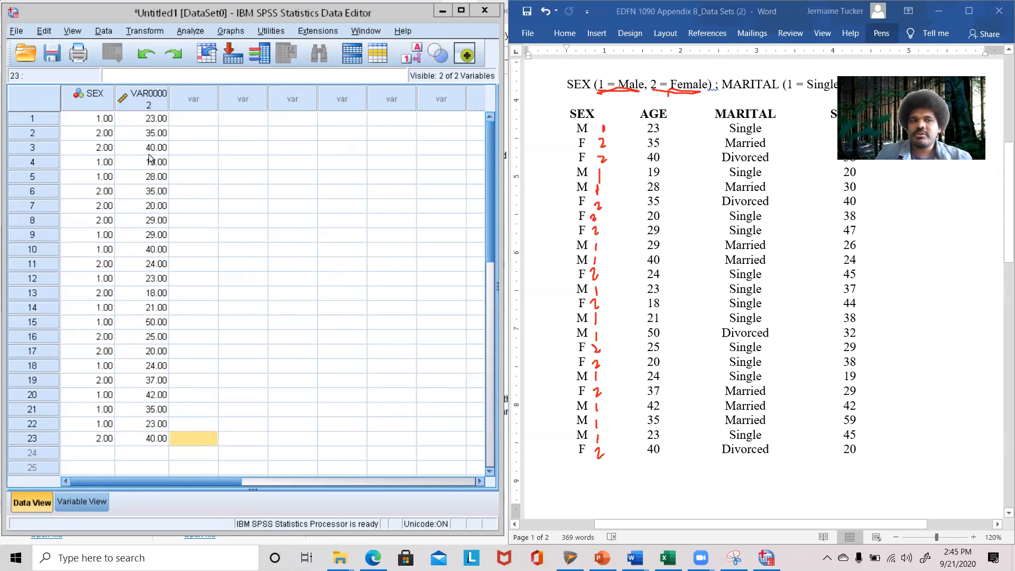
- Name the second variable AGE in the variable definitions
{"action": "left_click", "coordinate": [90, 500]}
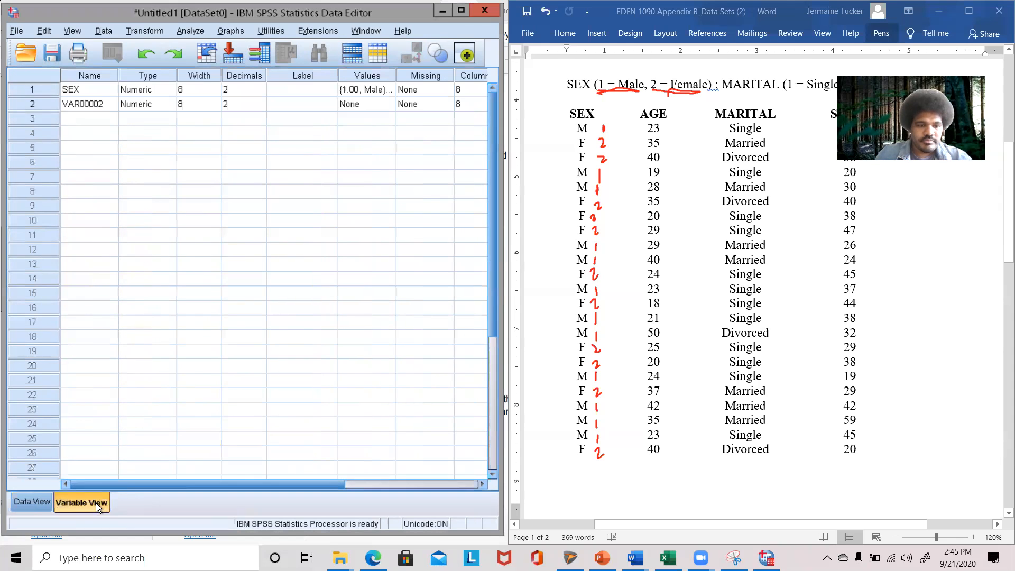
{"action": "left_click", "coordinate": [86, 105]}
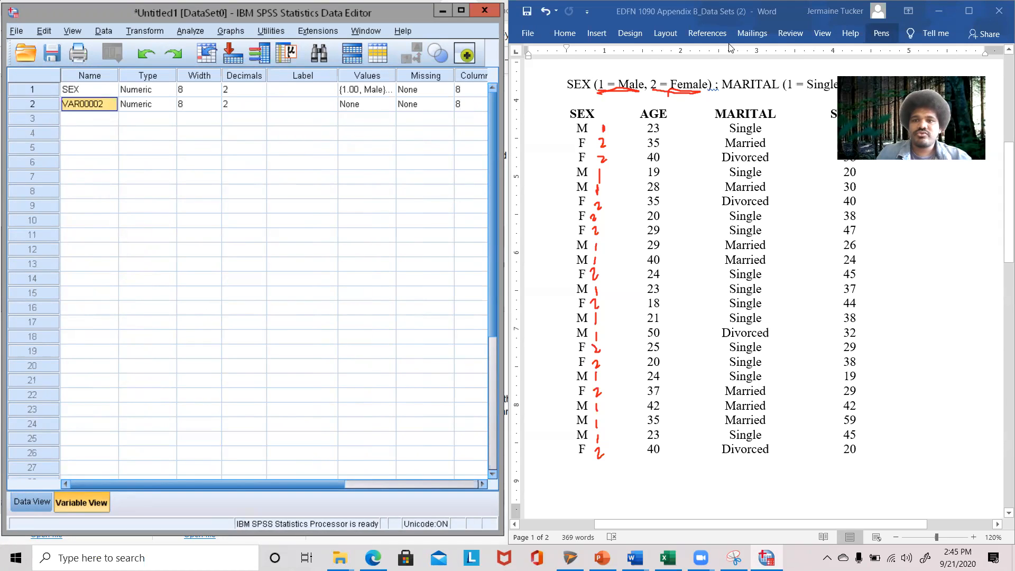
{"action": "left_click", "coordinate": [729, 44]}
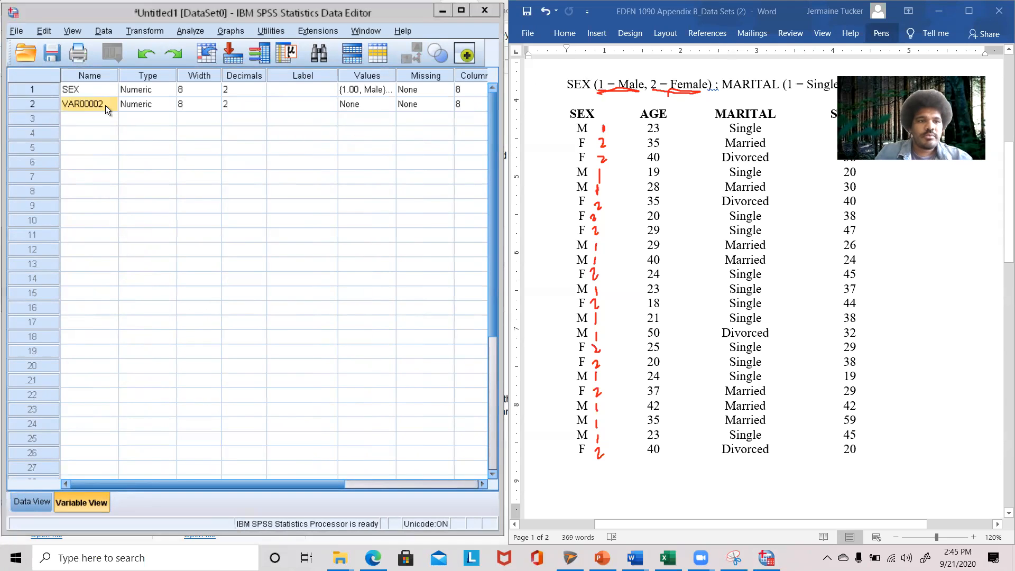
{"action": "left_click", "coordinate": [100, 110]}
{"action": "type", "text": "AGE"}
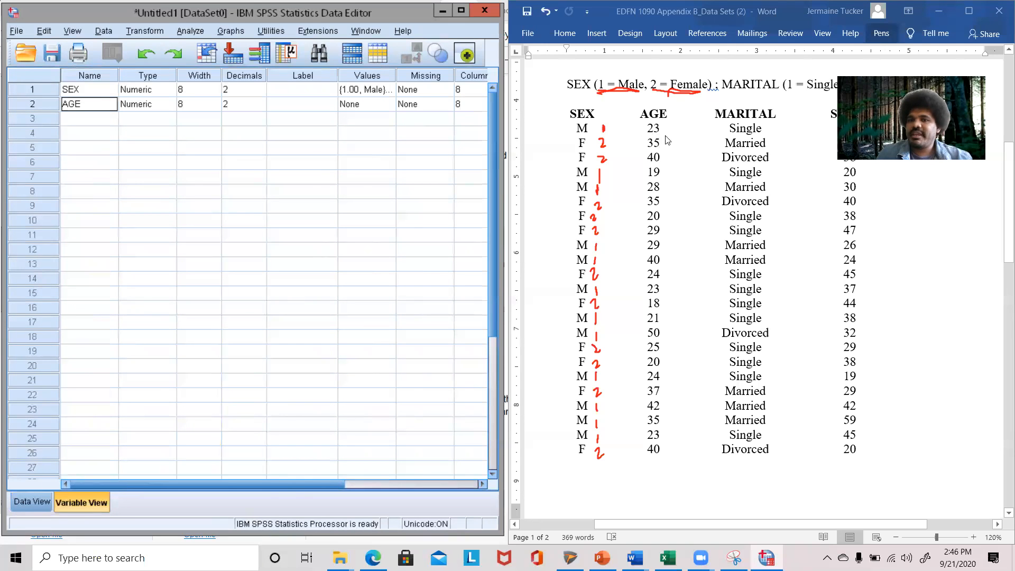
- Set the measurement level of AGE to Scale and return to the data grid
{"action": "left_click_drag", "start_coordinate": [287, 483], "coordinate": [433, 484]}
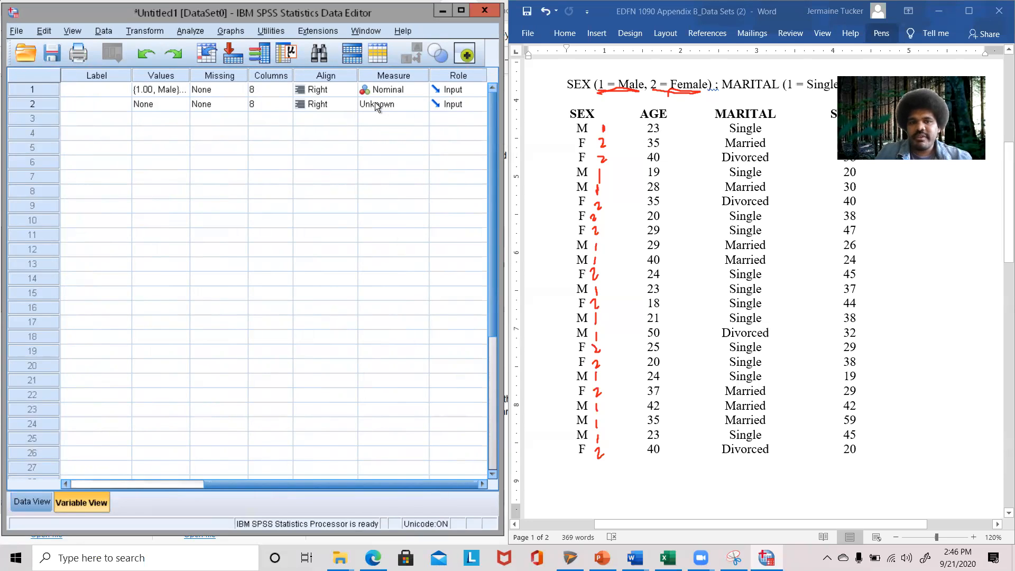
{"action": "left_click", "coordinate": [412, 104]}
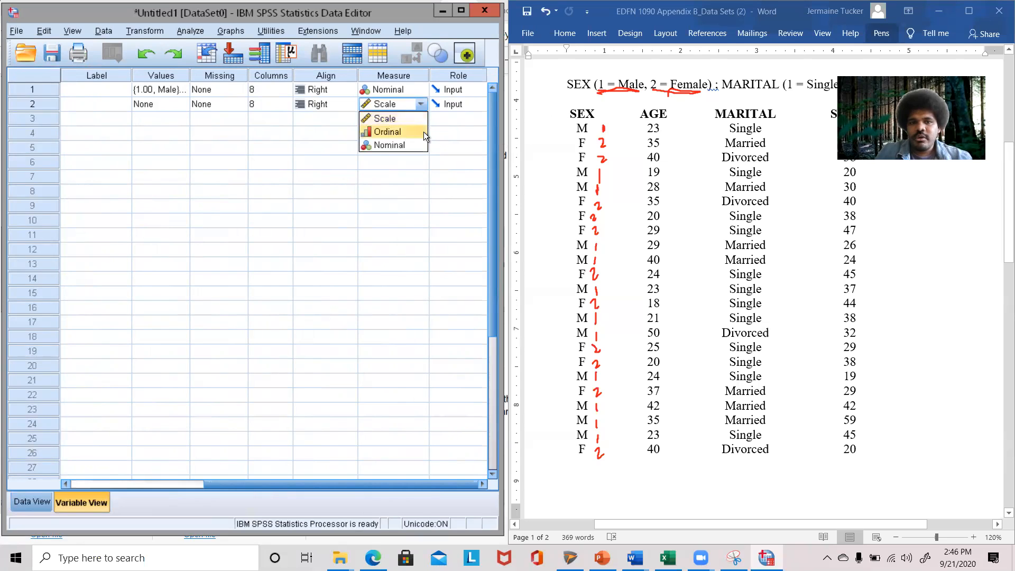
{"action": "left_click", "coordinate": [390, 119]}
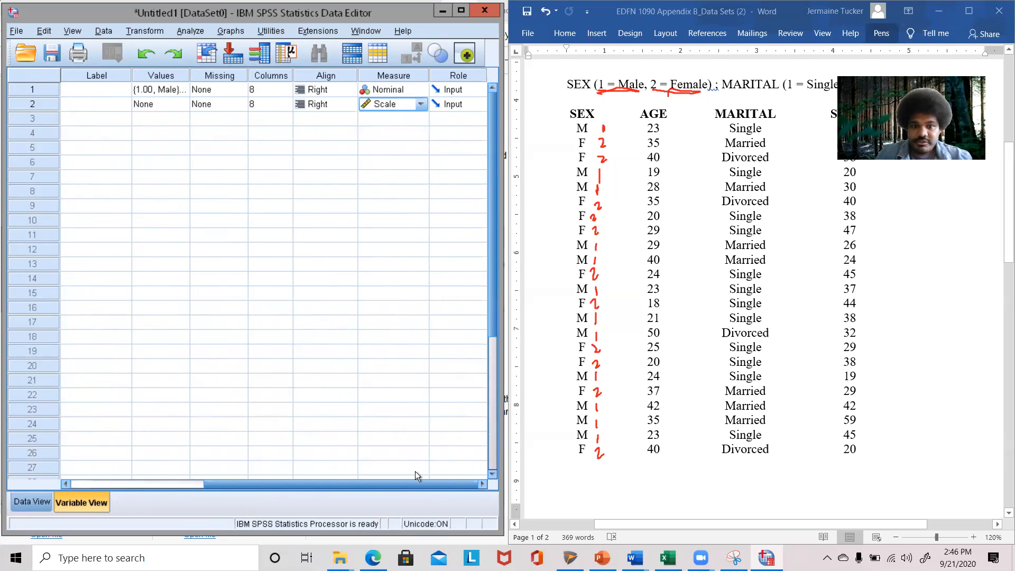
{"action": "left_click_drag", "start_coordinate": [381, 483], "coordinate": [237, 469]}
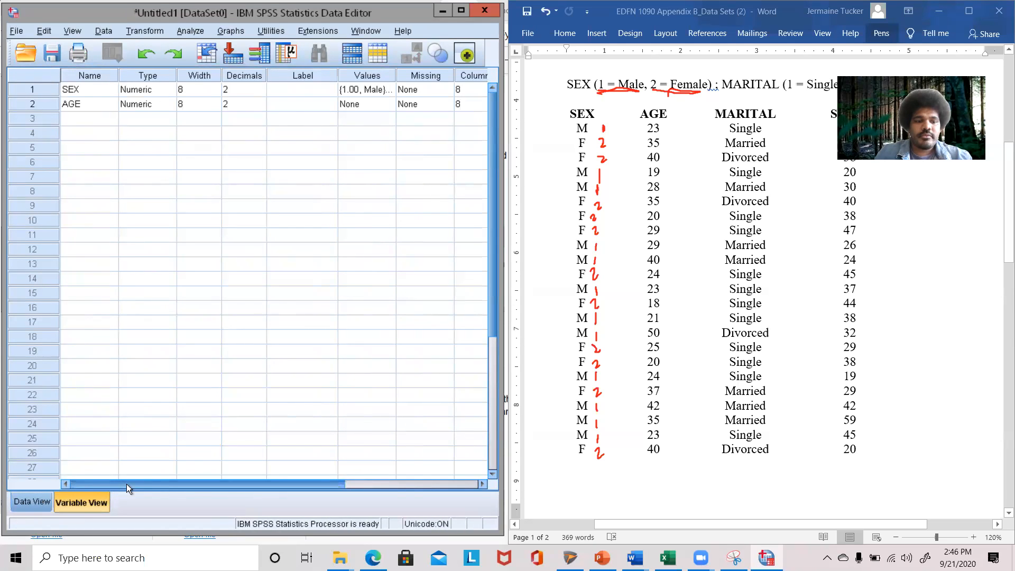
{"action": "left_click_drag", "start_coordinate": [125, 483], "coordinate": [367, 468]}
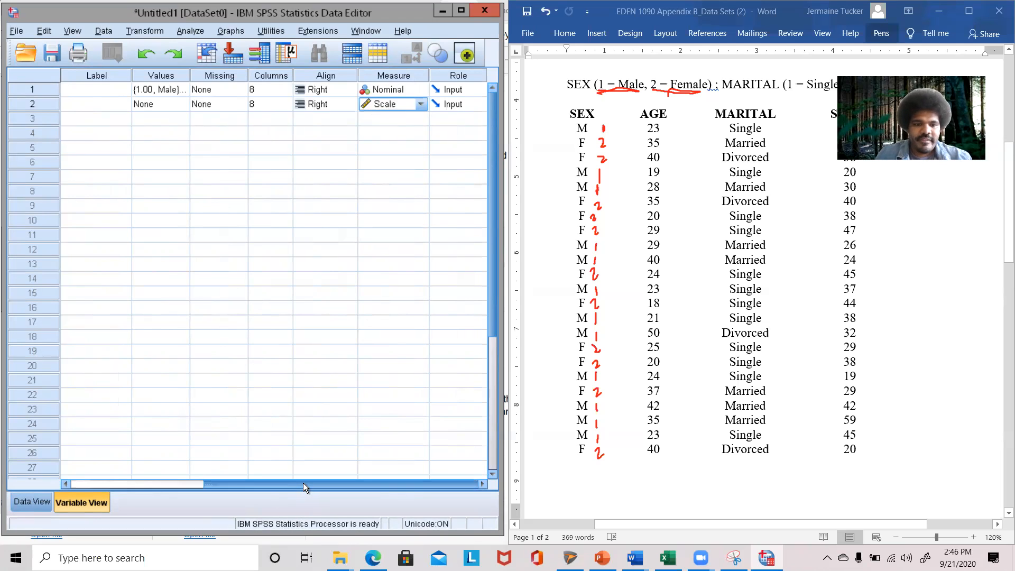
{"action": "left_click", "coordinate": [32, 502]}
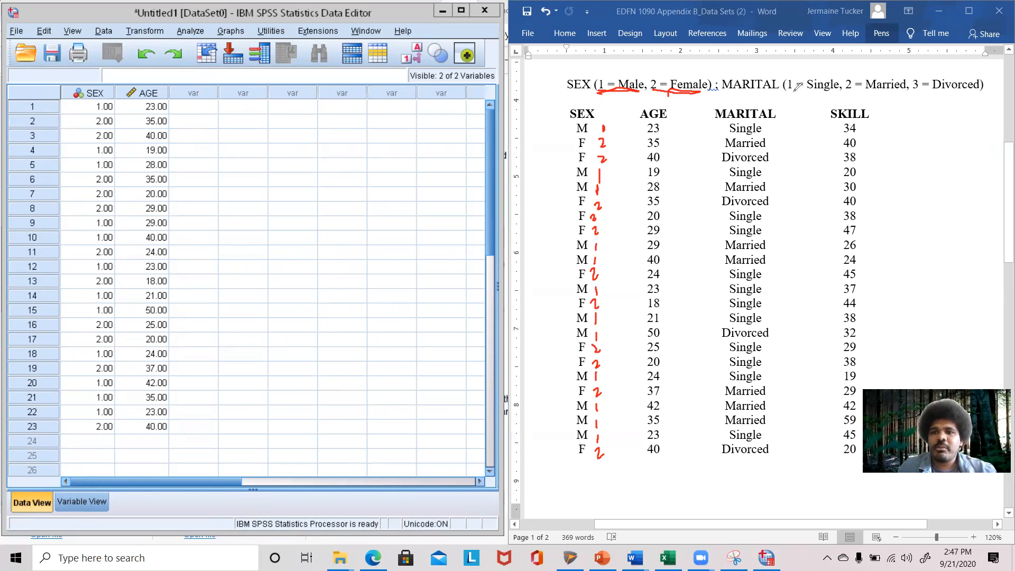
- Underline the MARITAL code key, write 1, 2 or 3 beside each case's marital status, and circle the MARITAL heading
{"action": "mouse_move", "coordinate": [787, 91]}
{"action": "left_mouse_down"}
{"action": "mouse_move", "coordinate": [959, 95]}
{"action": "mouse_move", "coordinate": [927, 98]}
{"action": "left_mouse_up"}
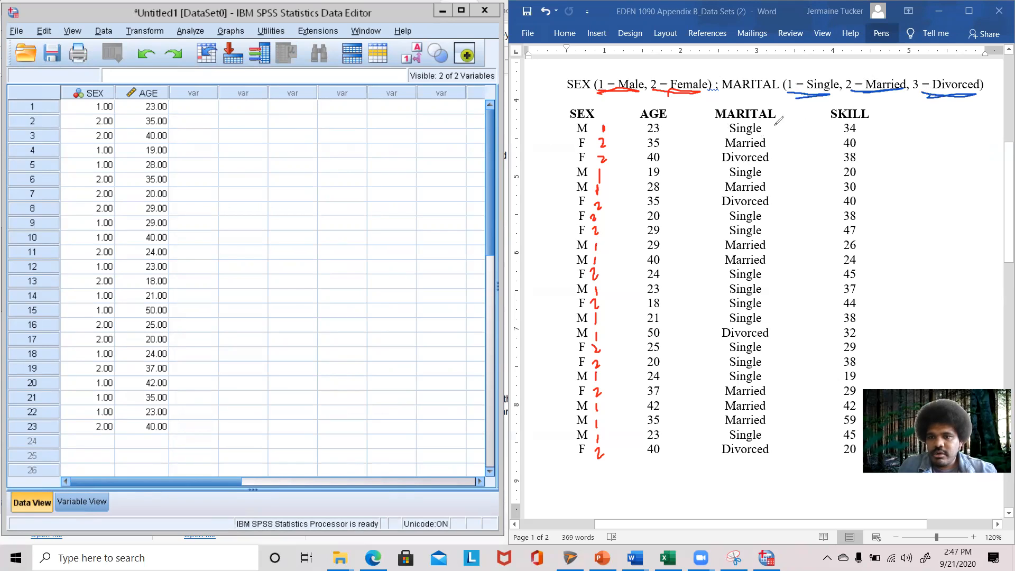
{"action": "left_click_drag", "start_coordinate": [781, 123], "coordinate": [781, 206]}
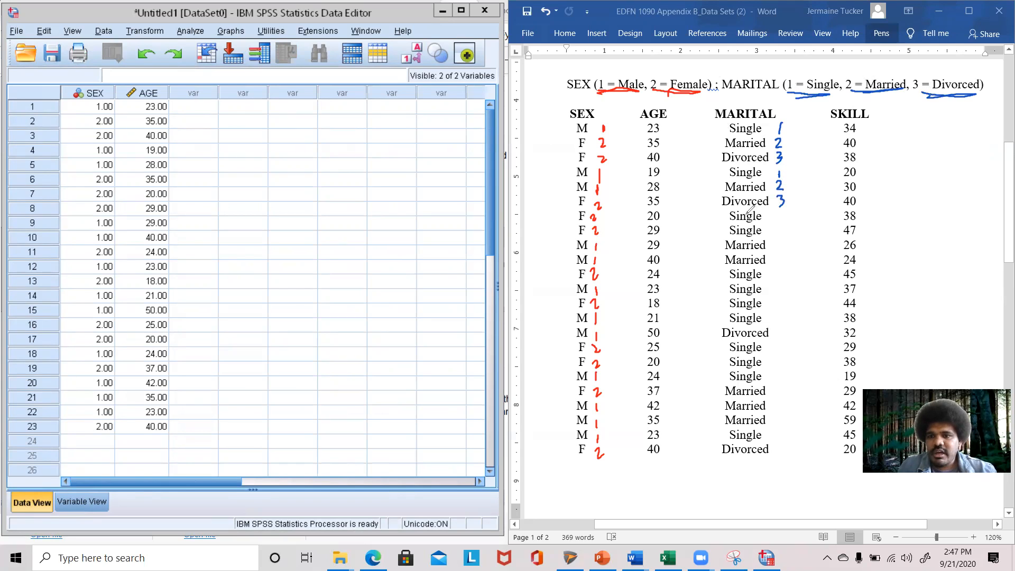
{"action": "mouse_move", "coordinate": [780, 211]}
{"action": "left_mouse_down"}
{"action": "mouse_move", "coordinate": [774, 353]}
{"action": "mouse_move", "coordinate": [785, 459]}
{"action": "left_mouse_up"}
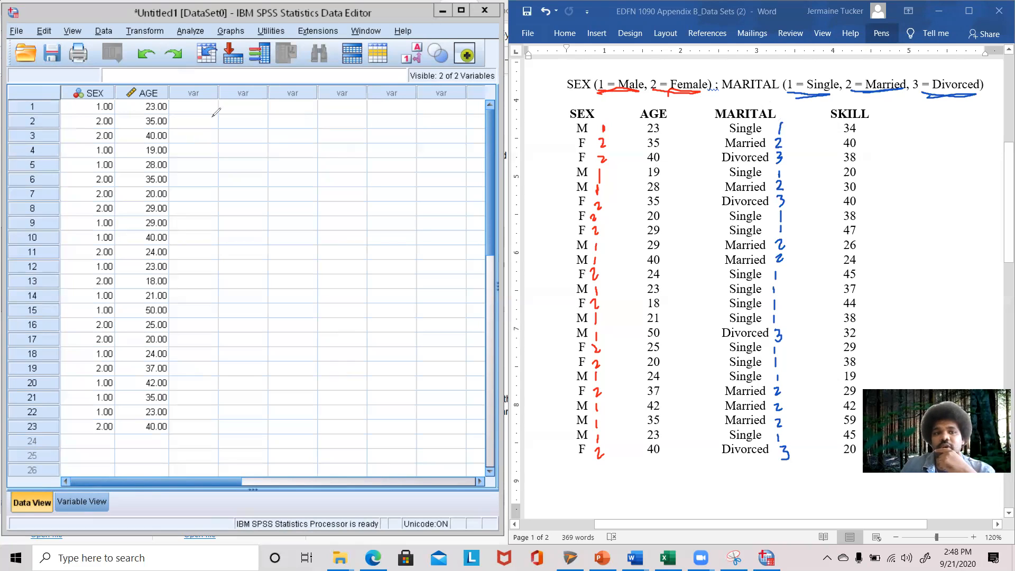
{"action": "mouse_move", "coordinate": [211, 75]}
{"action": "left_mouse_down"}
{"action": "mouse_move", "coordinate": [189, 83]}
{"action": "mouse_move", "coordinate": [196, 99]}
{"action": "mouse_move", "coordinate": [213, 87]}
{"action": "left_mouse_up"}
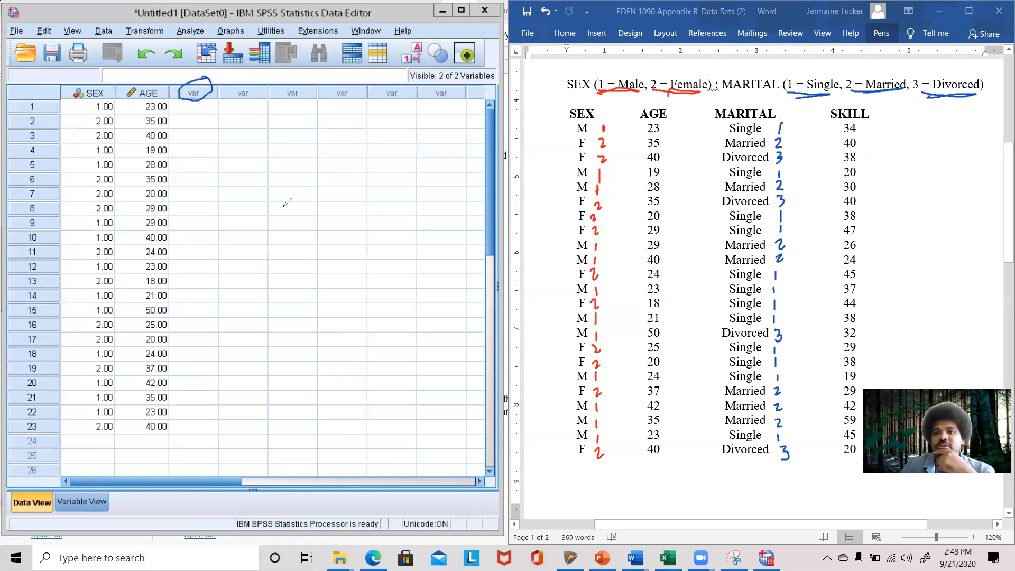
{"action": "mouse_move", "coordinate": [769, 106]}
{"action": "left_mouse_down"}
{"action": "mouse_move", "coordinate": [732, 99]}
{"action": "mouse_move", "coordinate": [761, 121]}
{"action": "mouse_move", "coordinate": [772, 103]}
{"action": "left_mouse_up"}
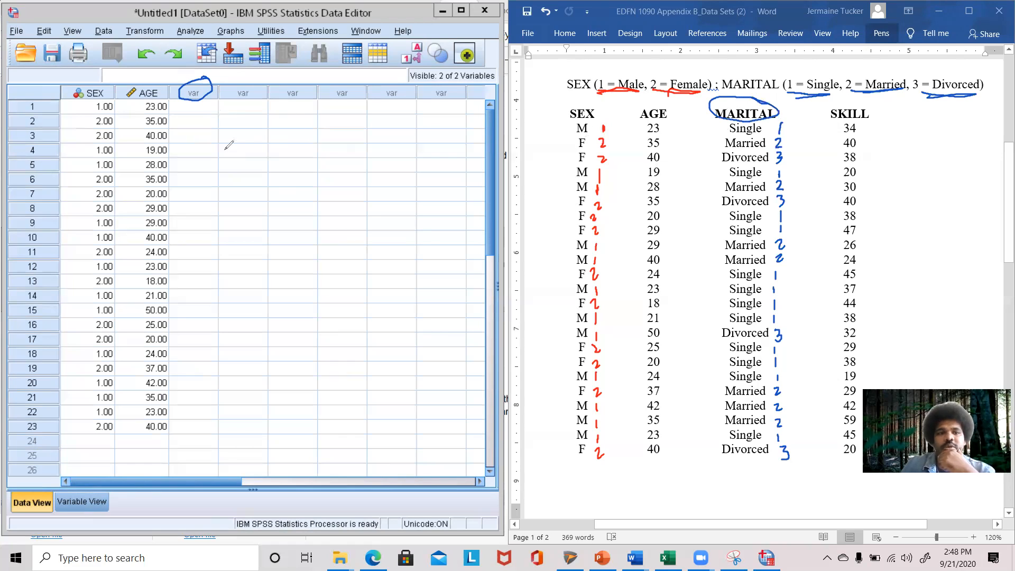
- Sketch the codes 1, 2 and 3 on the third column's first three cases and erase the ink from the data grid
{"action": "left_click_drag", "start_coordinate": [205, 103], "coordinate": [205, 110]}
{"action": "left_click_drag", "start_coordinate": [206, 117], "coordinate": [208, 145]}
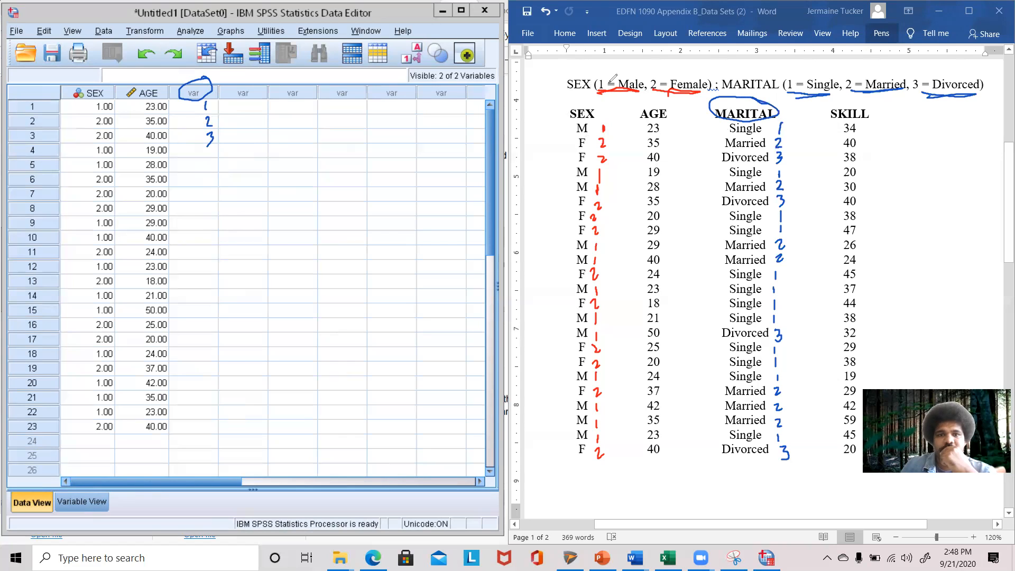
{"action": "left_click", "coordinate": [206, 82]}
{"action": "left_click", "coordinate": [206, 101]}
{"action": "left_click_drag", "start_coordinate": [208, 119], "coordinate": [210, 140]}
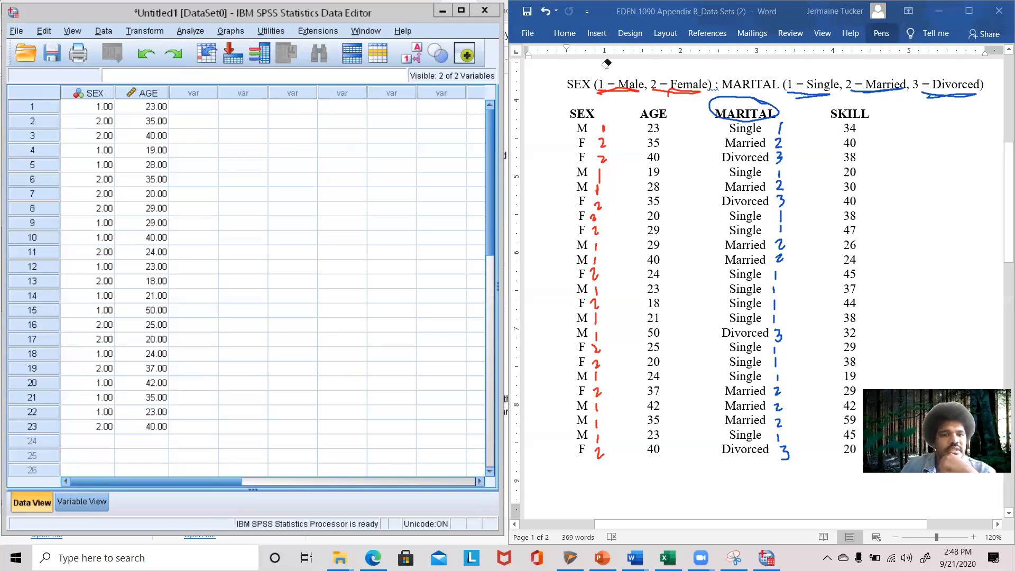
- Enter the marital codes 1, 2, 3, 1 and 2 for cases 1 to 5 in the third variable
{"action": "left_click", "coordinate": [205, 104]}
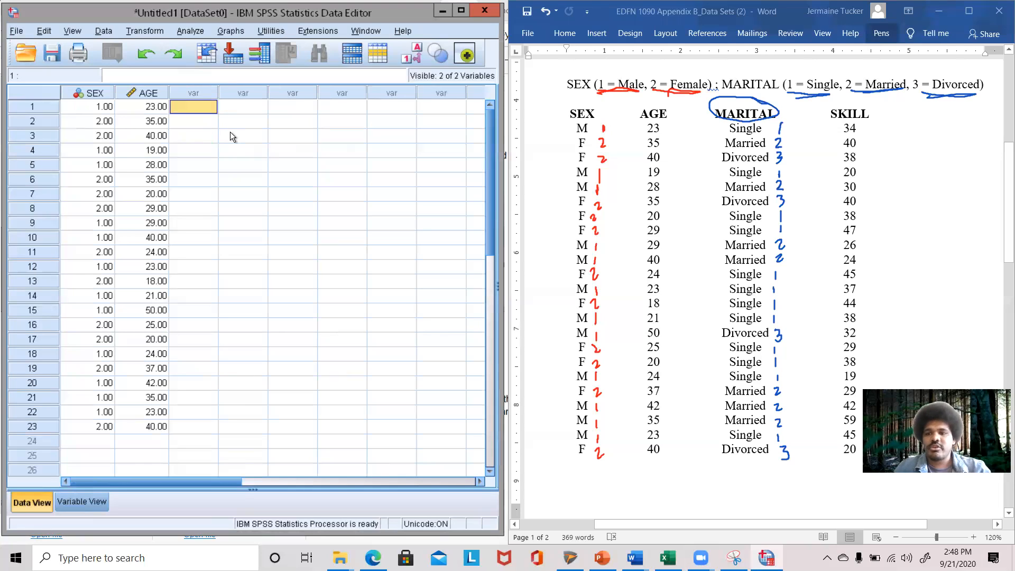
{"action": "type", "text": "1"}
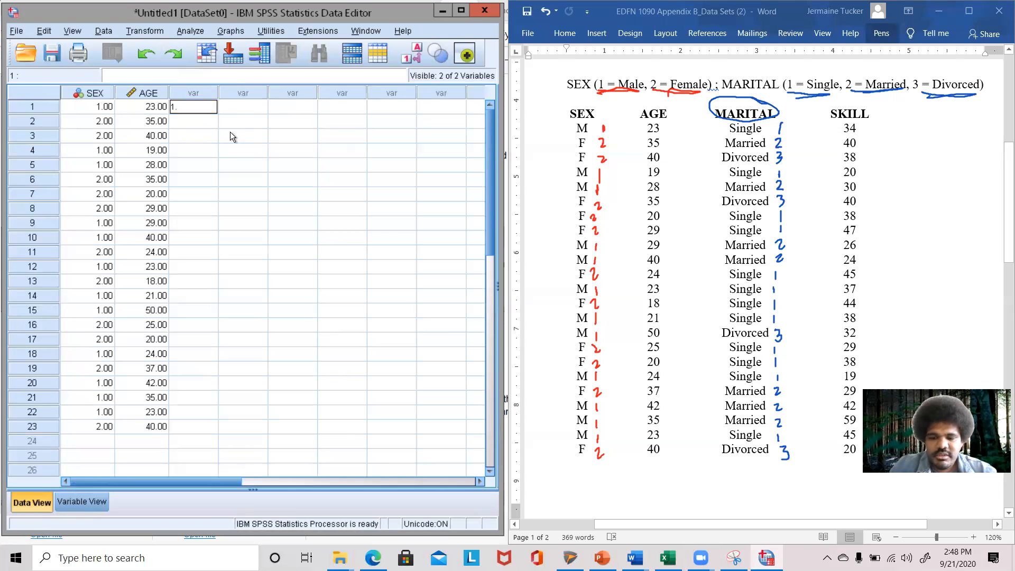
{"action": "key", "text": "Return"}
{"action": "type", "text": "2"}
{"action": "key", "text": "Return"}
{"action": "type", "text": "3"}
{"action": "key", "text": "Return"}
{"action": "type", "text": "1"}
{"action": "key", "text": "Return"}
{"action": "type", "text": "2"}
{"action": "key", "text": "Return"}
- Enter the marital codes 3, 1, 1, 2 and 2 for cases 6 to 10 in the third variable
{"action": "type", "text": "3"}
{"action": "key", "text": "Return"}
{"action": "type", "text": "1"}
{"action": "key", "text": "Return"}
{"action": "type", "text": "1"}
{"action": "key", "text": "Return"}
{"action": "type", "text": "2"}
{"action": "key", "text": "Return"}
{"action": "type", "text": "2"}
{"action": "key", "text": "Return"}
- Enter the marital codes 1, 1, 1, 1 and 3 for cases 11 to 15 in the third variable
{"action": "type", "text": "1"}
{"action": "key", "text": "Return"}
{"action": "type", "text": "1"}
{"action": "key", "text": "Return"}
{"action": "type", "text": "1"}
{"action": "key", "text": "Return"}
{"action": "type", "text": "1"}
{"action": "key", "text": "Return"}
{"action": "type", "text": "3"}
{"action": "key", "text": "Return"}
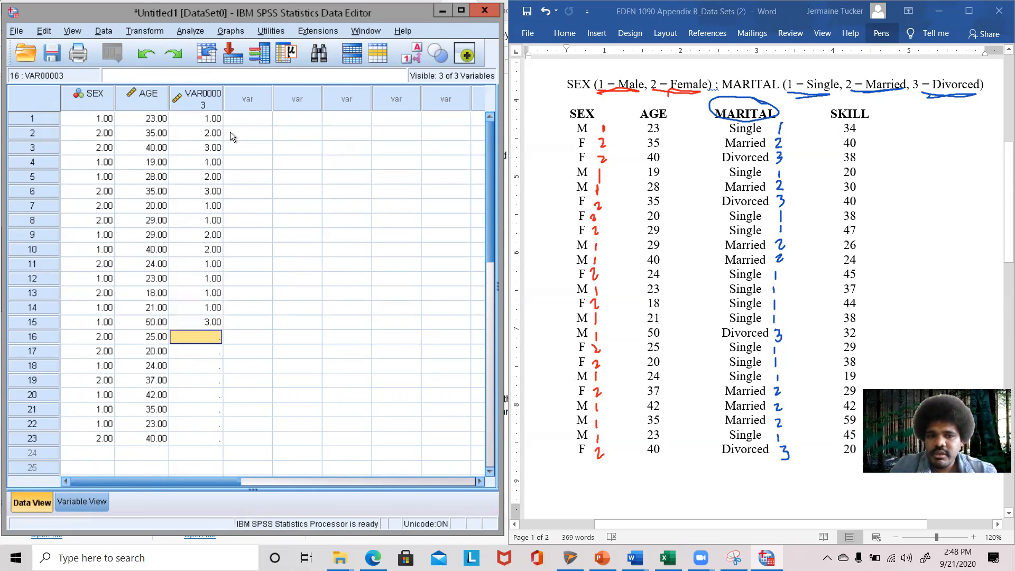
- Enter the marital codes 1, 1, 1 and 2 for cases 16 to 19 in the third variable
{"action": "type", "text": "1"}
{"action": "key", "text": "Return"}
{"action": "type", "text": "1"}
{"action": "key", "text": "Return"}
{"action": "type", "text": "1"}
{"action": "key", "text": "Return"}
{"action": "type", "text": "2"}
{"action": "key", "text": "Return"}
- Complete the marital data with 2, 2, 1 and 3 for cases 20 to 23
{"action": "type", "text": "2"}
{"action": "key", "text": "Return"}
{"action": "type", "text": "2"}
{"action": "key", "text": "Return"}
{"action": "type", "text": "1"}
{"action": "key", "text": "Return"}
{"action": "type", "text": "3"}
{"action": "key", "text": "Return"}
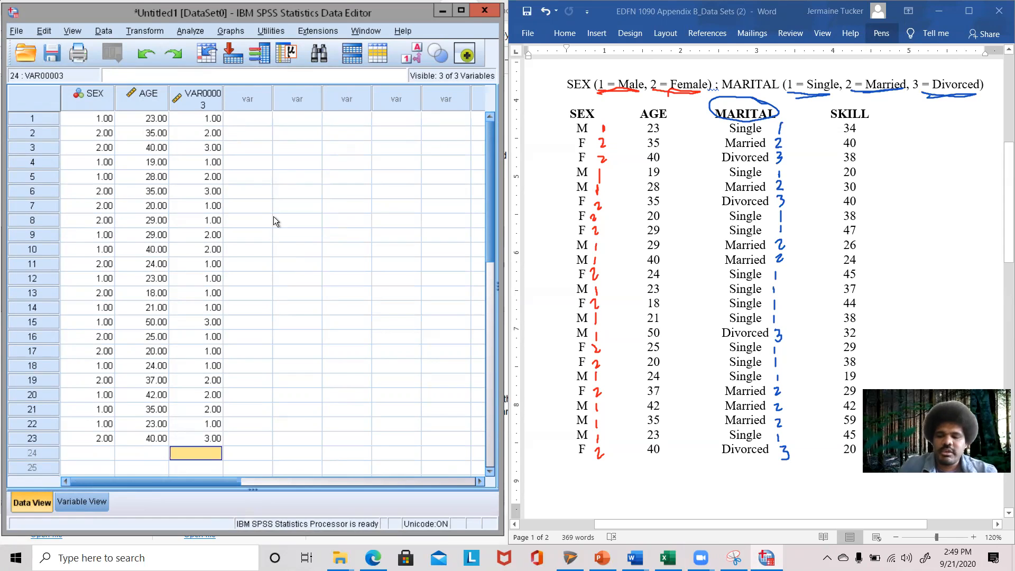
- Check the entered marital codes from case 1 to case 23 against the MARITAL column in the Word document
{"action": "key", "text": "Up"}
{"action": "key", "text": "Up"}
{"action": "key", "text": "Up"}
{"action": "key", "text": "Up"}
{"action": "key", "text": "Up"}
{"action": "key", "text": "Up"}
{"action": "key", "text": "Up"}
{"action": "key", "text": "Up"}
{"action": "key", "text": "Up"}
{"action": "key", "text": "Up"}
{"action": "key", "text": "Up"}
{"action": "key", "text": "Up"}
{"action": "key", "text": "Up"}
{"action": "key", "text": "Up"}
{"action": "key", "text": "Up"}
{"action": "key", "text": "Up"}
{"action": "key", "text": "Up"}
{"action": "key", "text": "Up"}
{"action": "key", "text": "Up"}
{"action": "key", "text": "Up"}
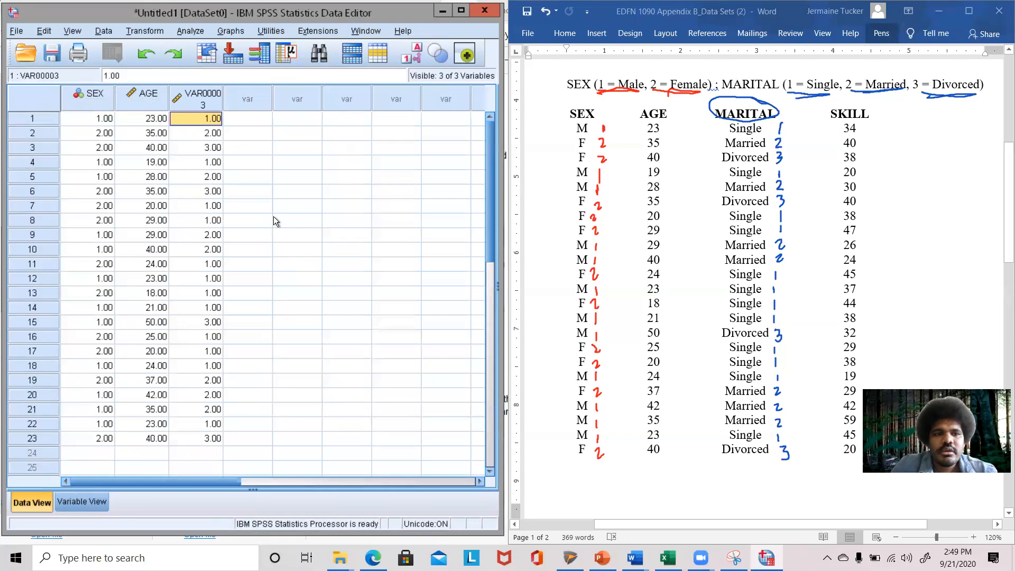
{"action": "key", "text": "Down"}
{"action": "key", "text": "Down"}
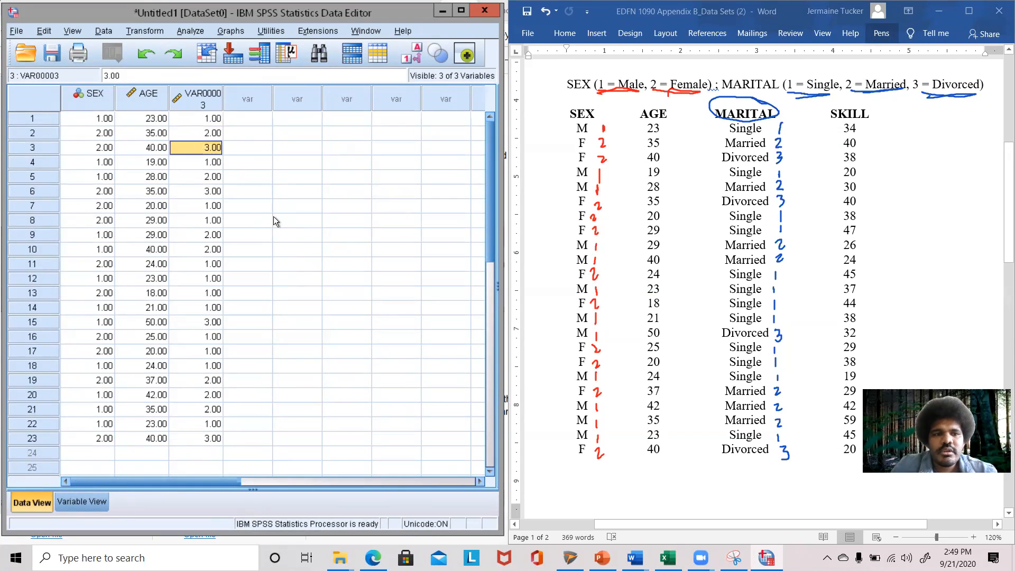
{"action": "key", "text": "Down"}
{"action": "key", "text": "Down"}
{"action": "key", "text": "Down"}
{"action": "key", "text": "Down"}
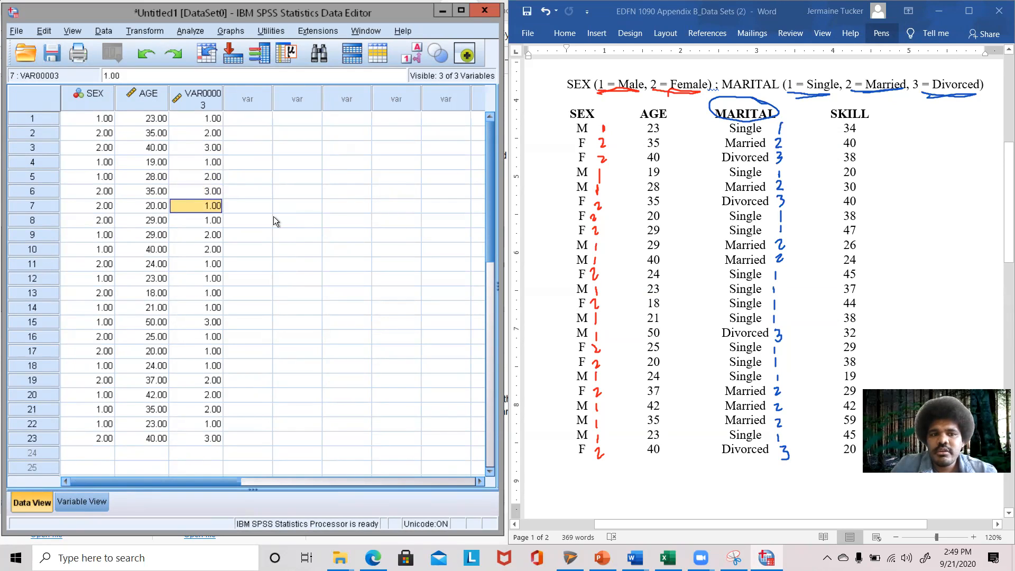
{"action": "key", "text": "Down"}
{"action": "key", "text": "Down"}
{"action": "key", "text": "Down"}
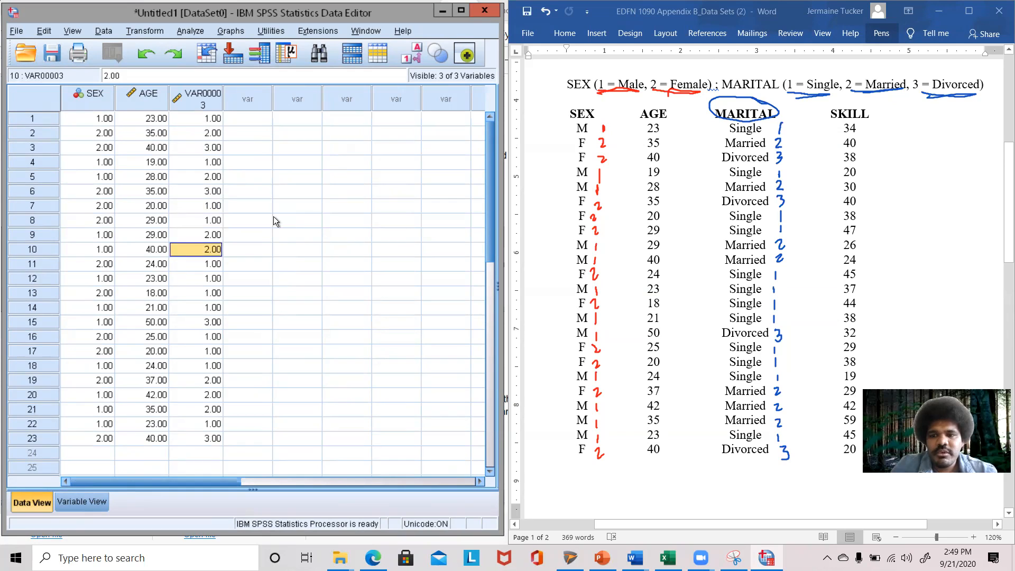
{"action": "key", "text": "Down"}
{"action": "key", "text": "Down"}
{"action": "key", "text": "Down"}
{"action": "key", "text": "Down"}
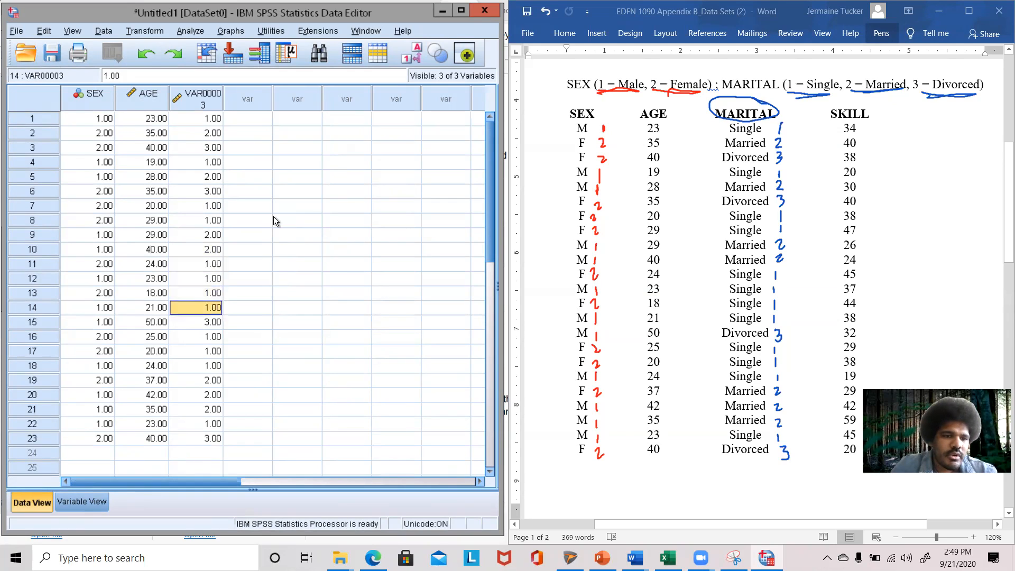
{"action": "key", "text": "Down"}
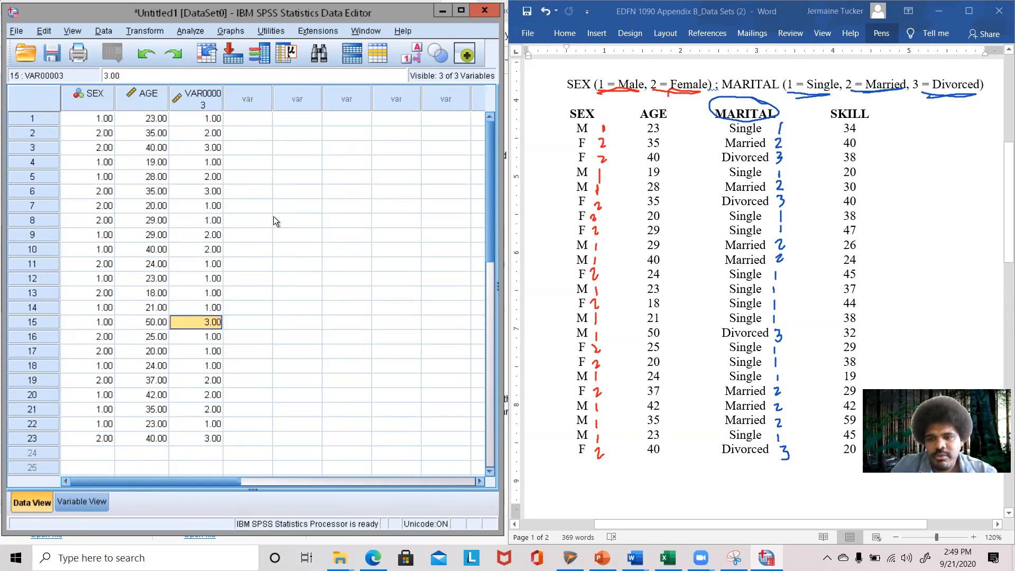
{"action": "key", "text": "Down"}
{"action": "key", "text": "Down"}
{"action": "key", "text": "Down"}
{"action": "key", "text": "Down"}
{"action": "key", "text": "Down"}
{"action": "key", "text": "Down"}
{"action": "key", "text": "Down"}
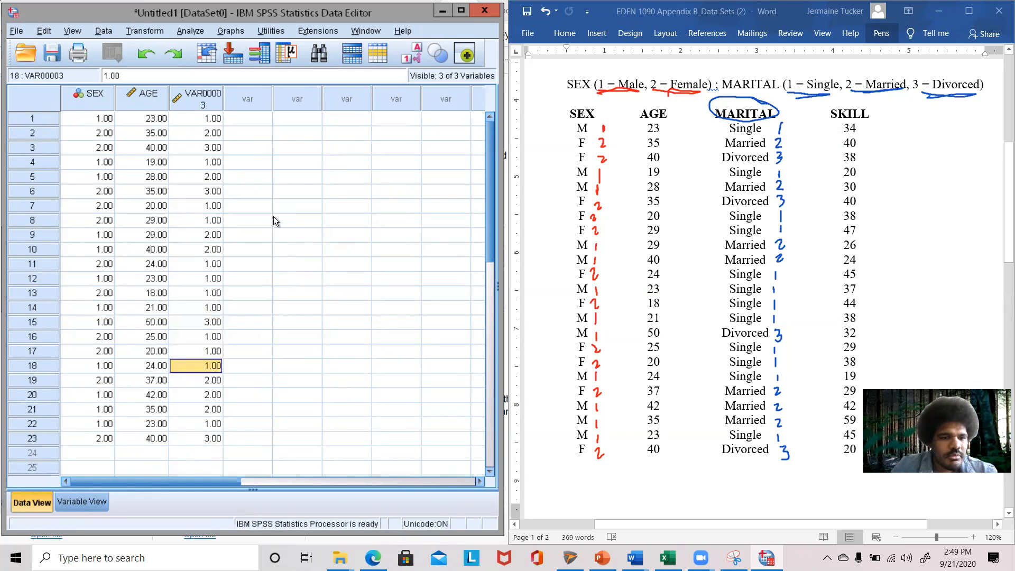
{"action": "key", "text": "Up"}
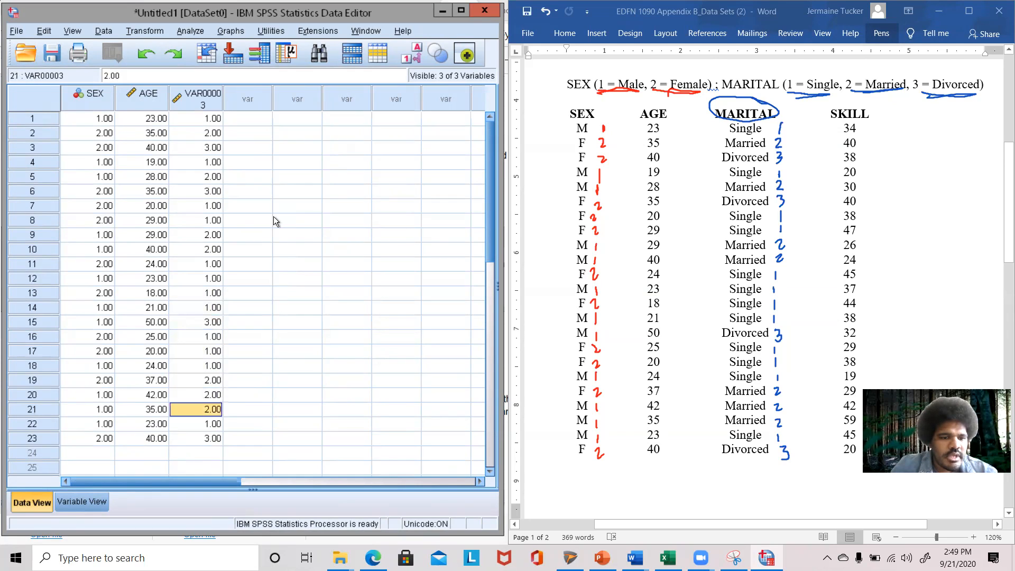
{"action": "key", "text": "Down"}
{"action": "key", "text": "Down"}
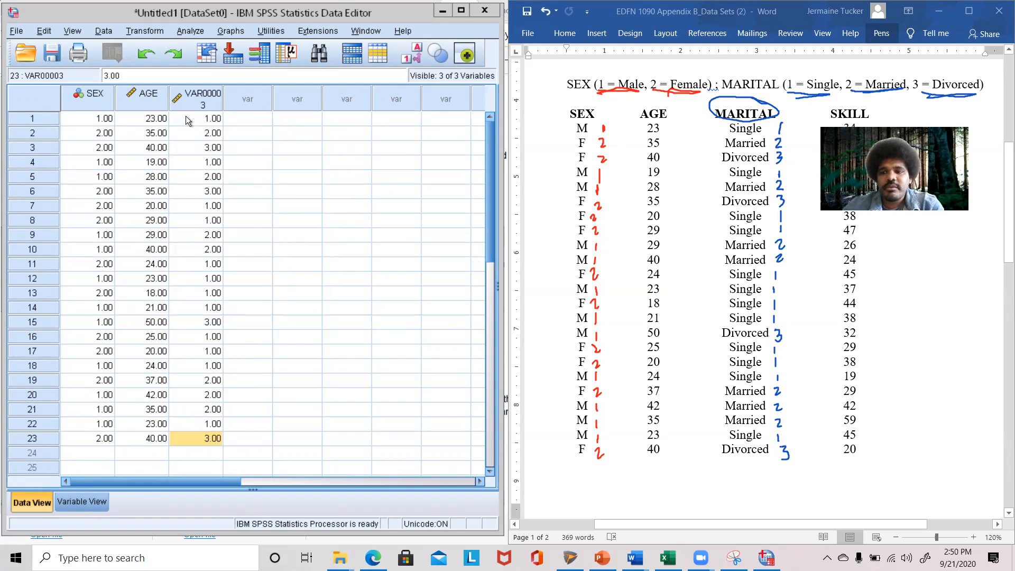
- Name the third variable MARITAL in the variable definitions
{"action": "left_click", "coordinate": [89, 500]}
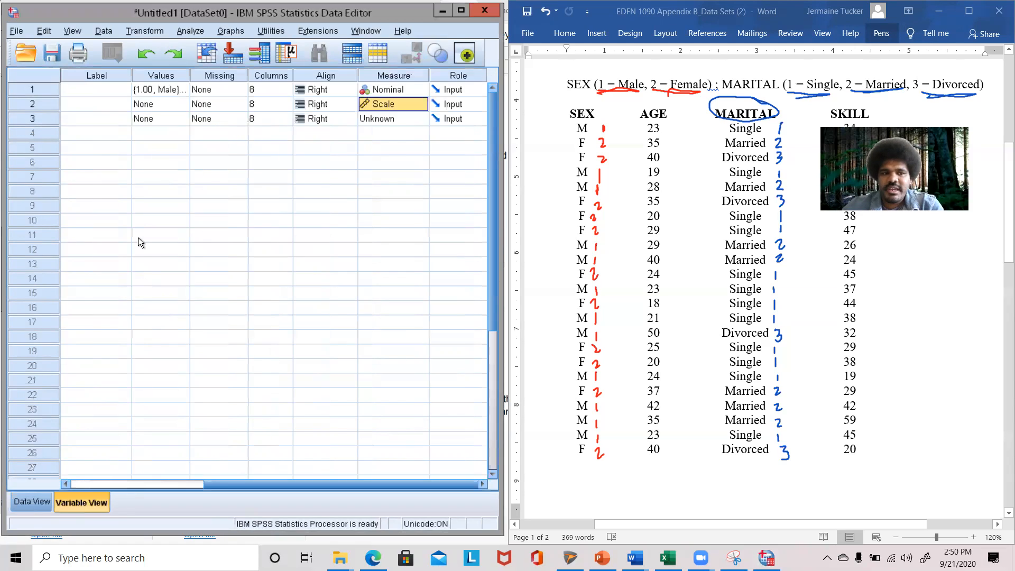
{"action": "left_click_drag", "start_coordinate": [304, 485], "coordinate": [227, 484]}
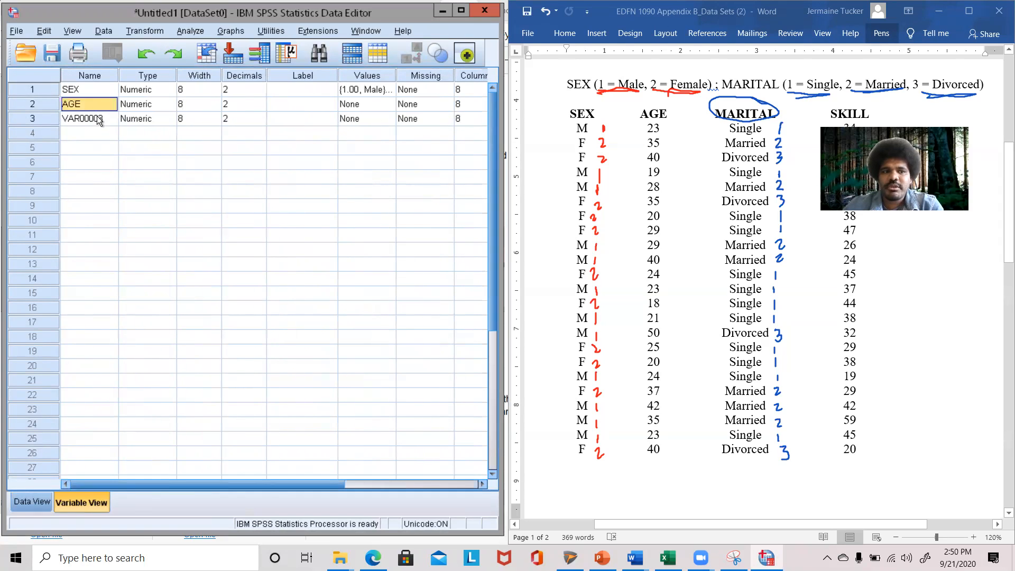
{"action": "left_click", "coordinate": [97, 116]}
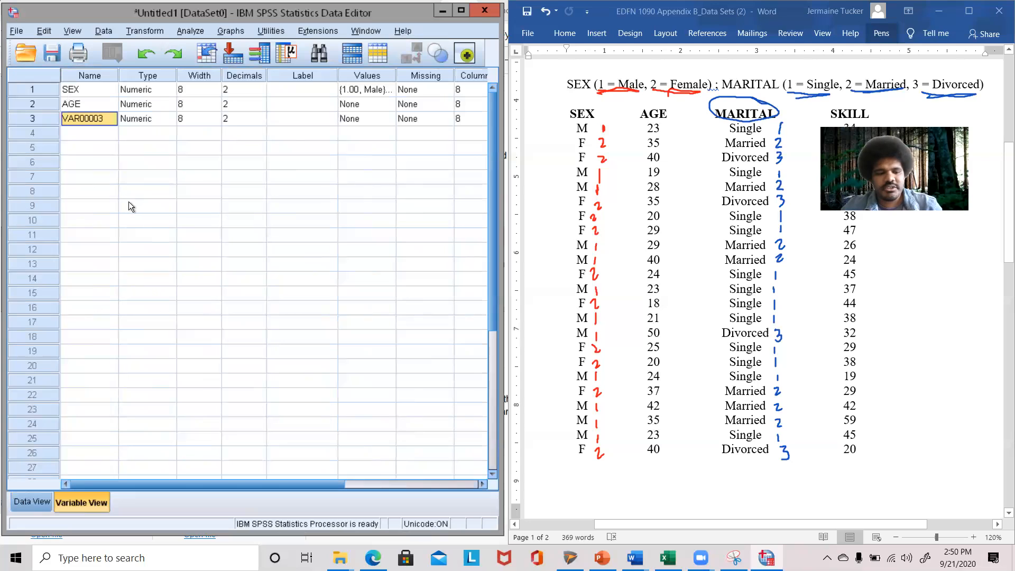
{"action": "type", "text": "MA"}
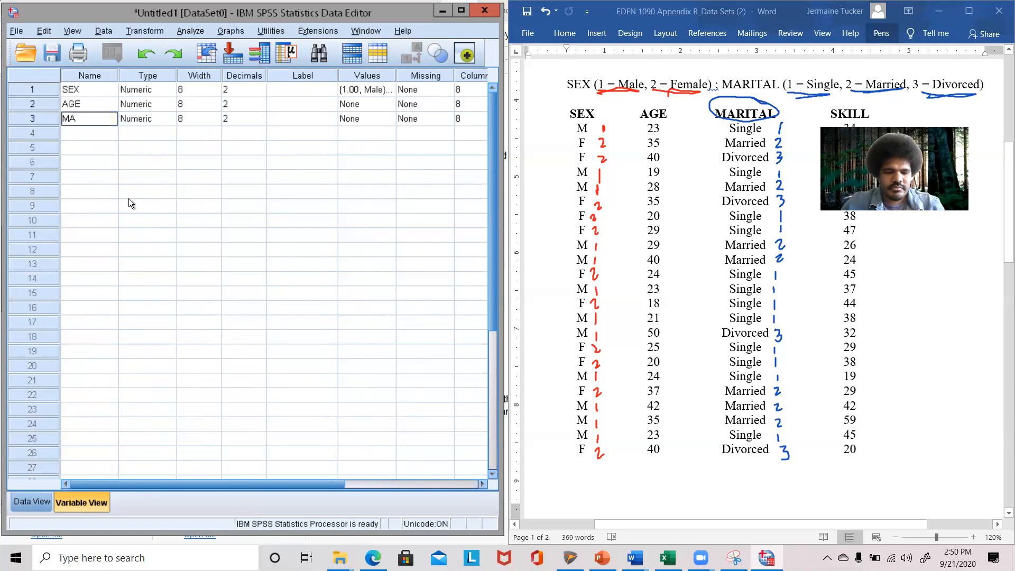
{"action": "type", "text": "RITAL"}
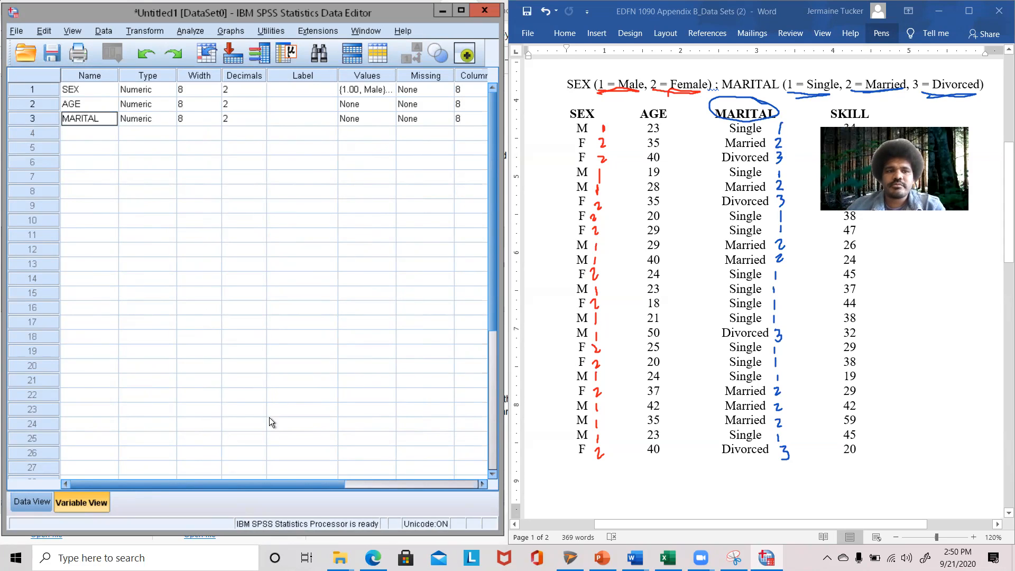
- Add the value label Single for code 1 of the MARITAL variable
{"action": "left_click", "coordinate": [300, 143]}
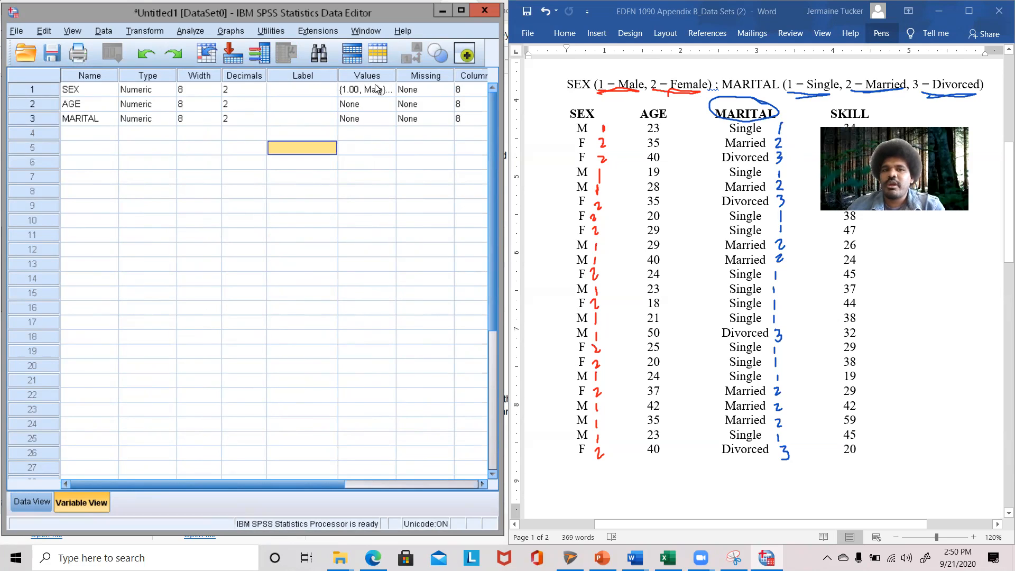
{"action": "left_click", "coordinate": [363, 118]}
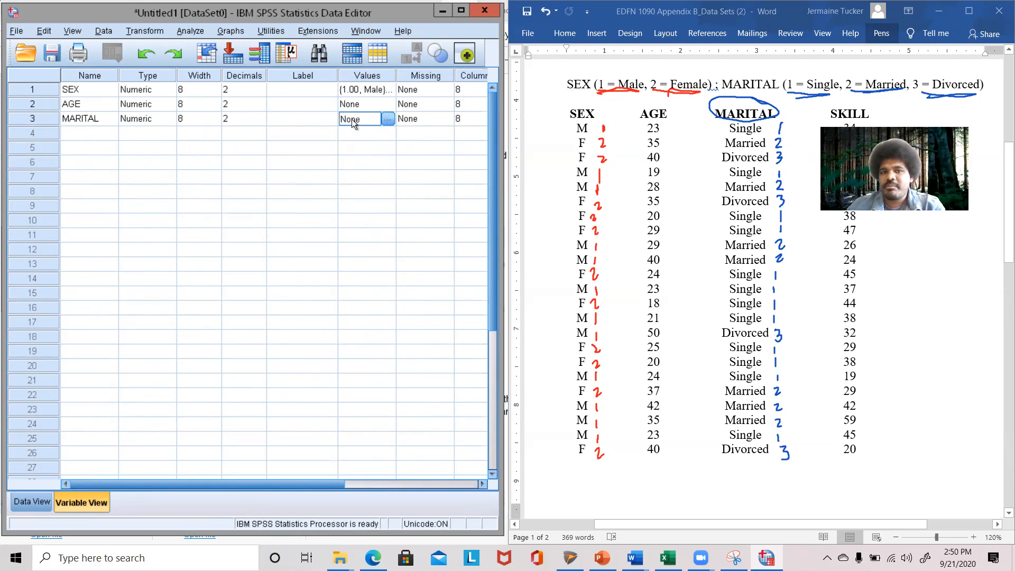
{"action": "left_click", "coordinate": [388, 120]}
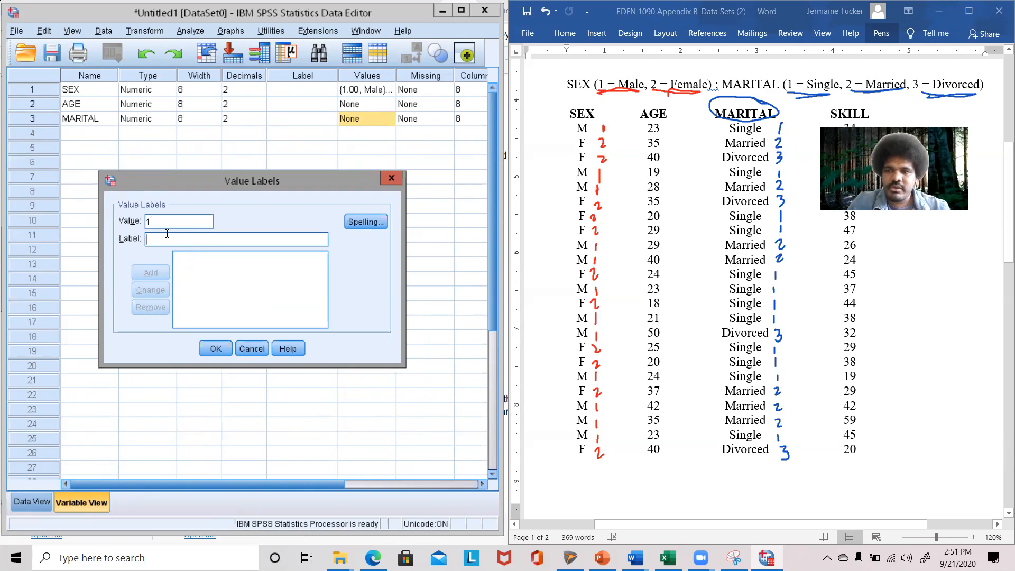
{"action": "type", "text": "Single"}
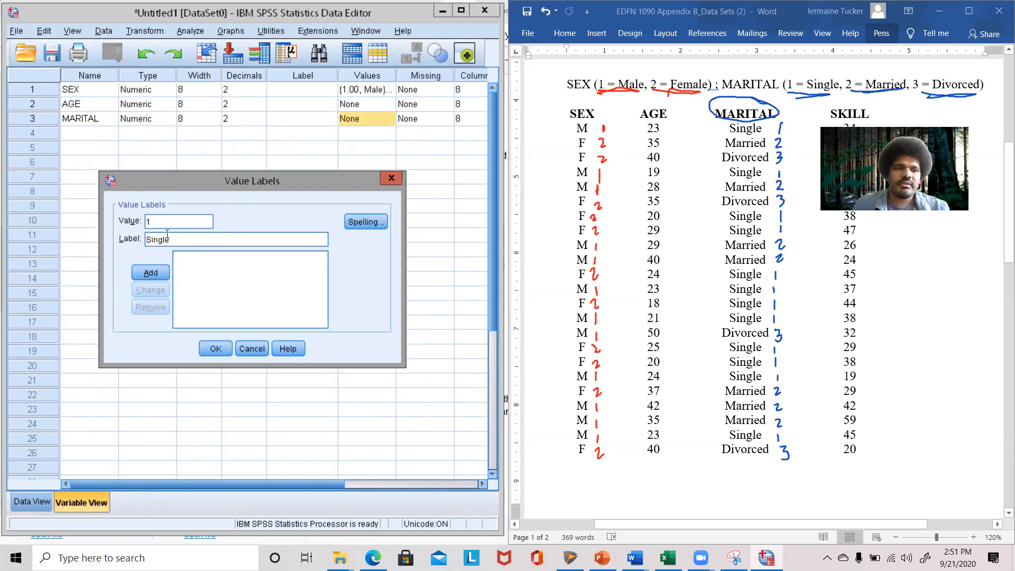
{"action": "left_click", "coordinate": [153, 273]}
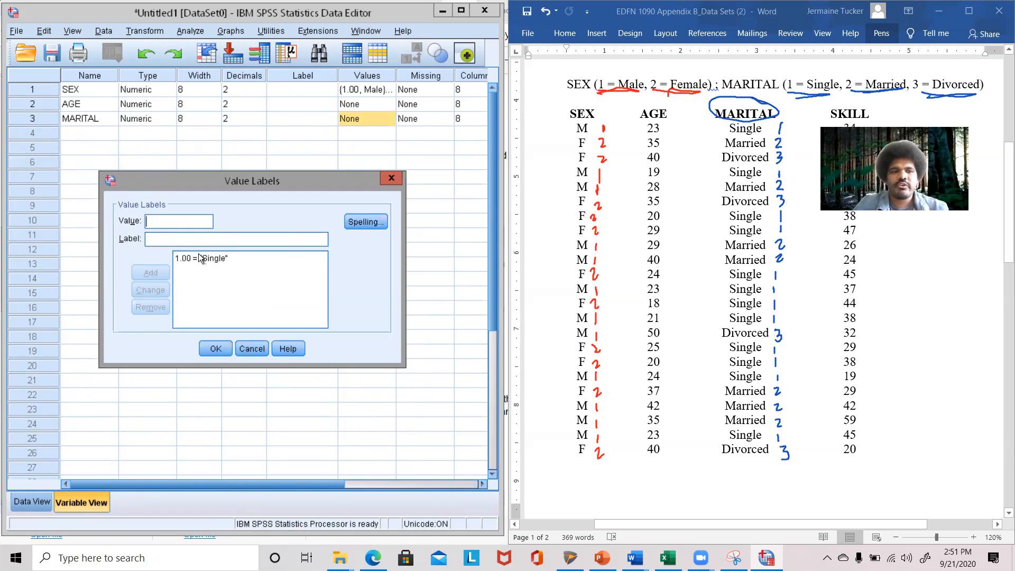
- Add the value label Married for code 2 of the MARITAL variable
{"action": "type", "text": "2"}
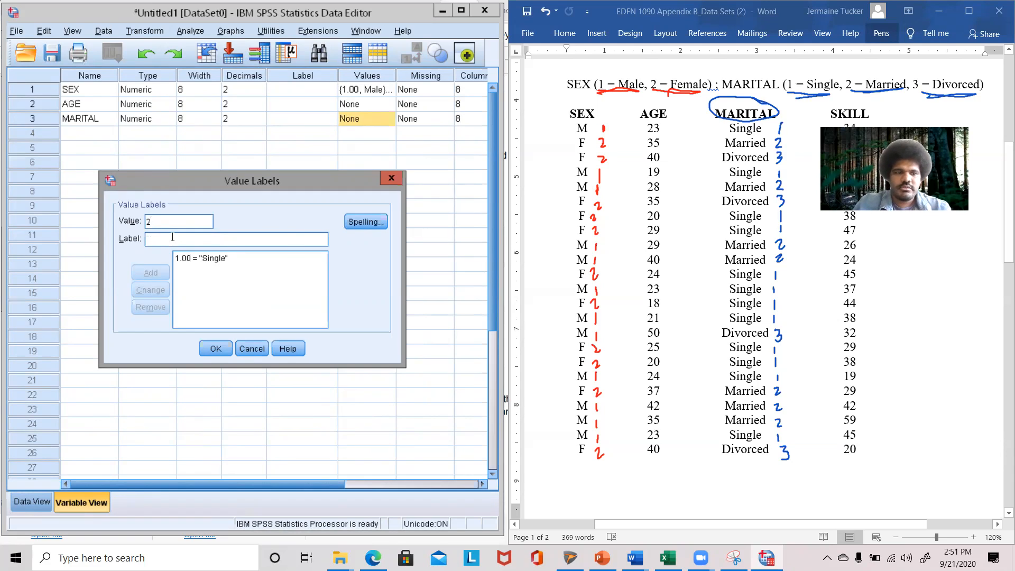
{"action": "left_click", "coordinate": [173, 237]}
{"action": "type", "text": "Ma"}
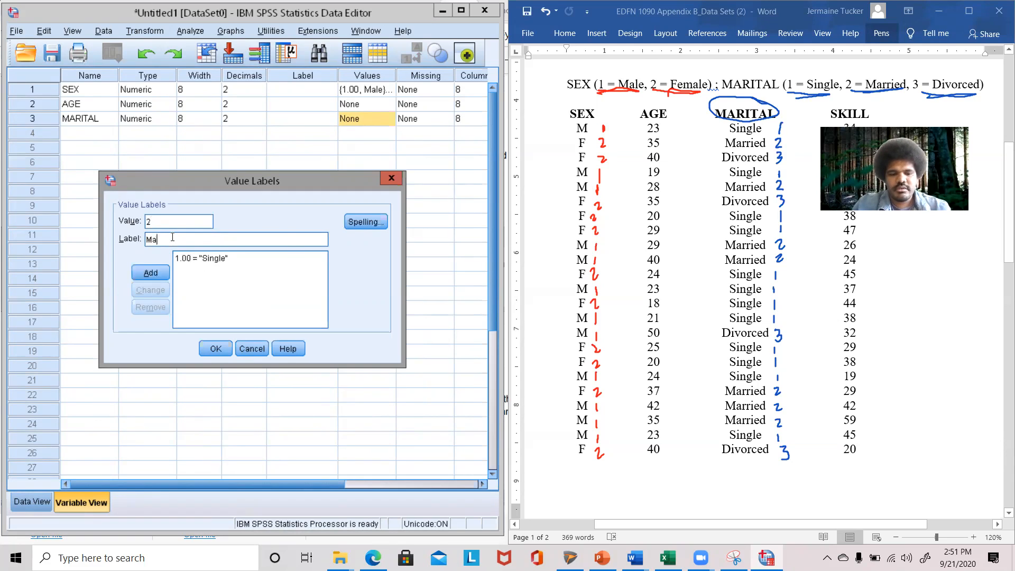
{"action": "type", "text": "rried"}
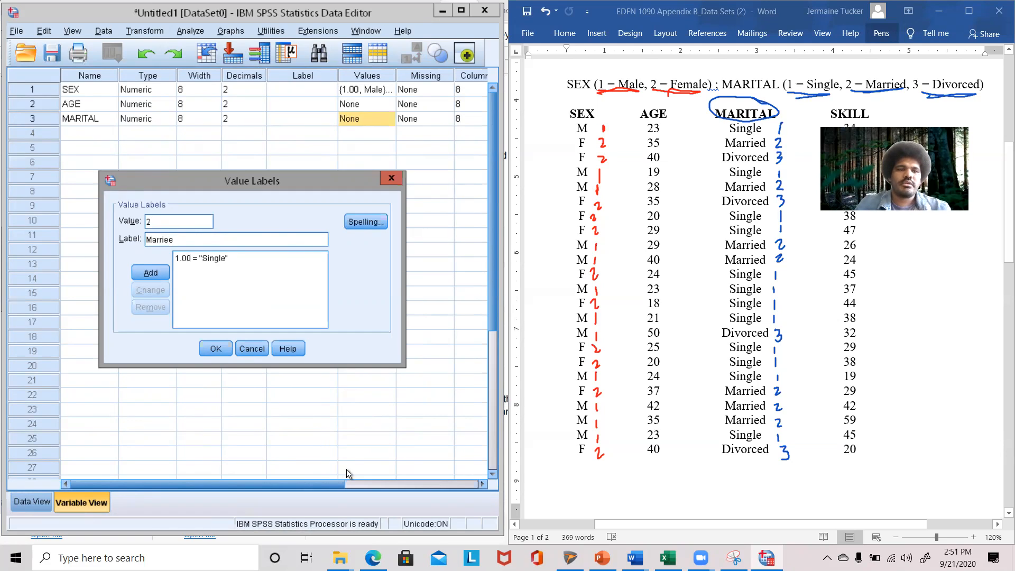
{"action": "key", "text": "BackSpace"}
{"action": "type", "text": "d"}
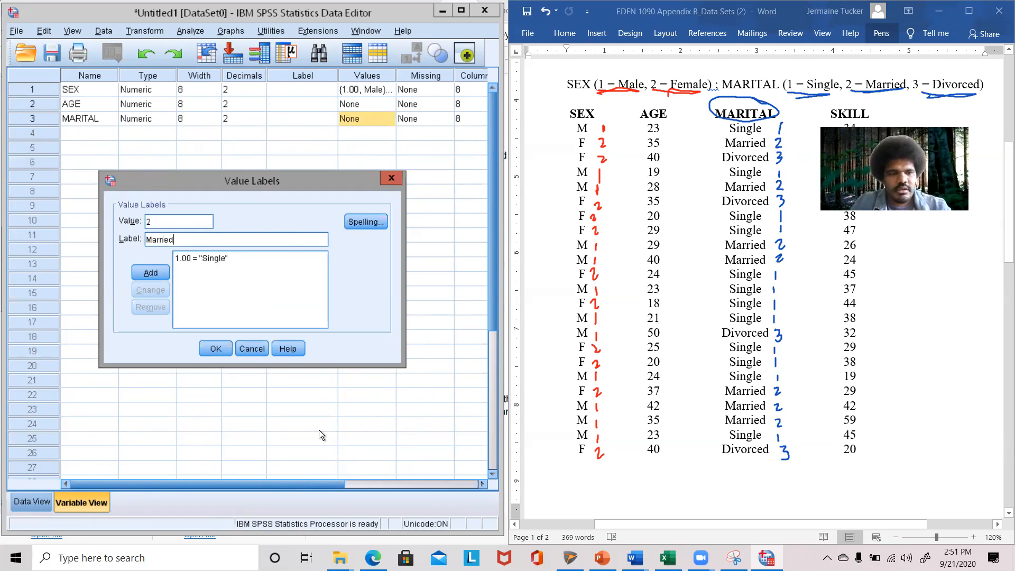
{"action": "left_click", "coordinate": [150, 273]}
- Add the value label Divorced for code 3 and apply the value labels to MARITAL
{"action": "type", "text": "3"}
{"action": "left_click", "coordinate": [182, 236]}
{"action": "type", "text": "D"}
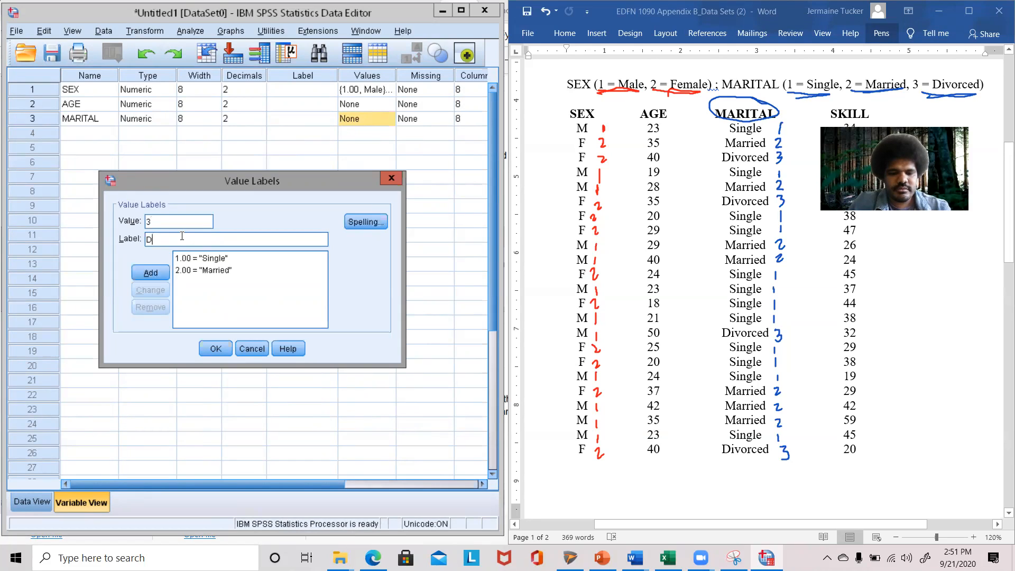
{"action": "type", "text": "ivorced"}
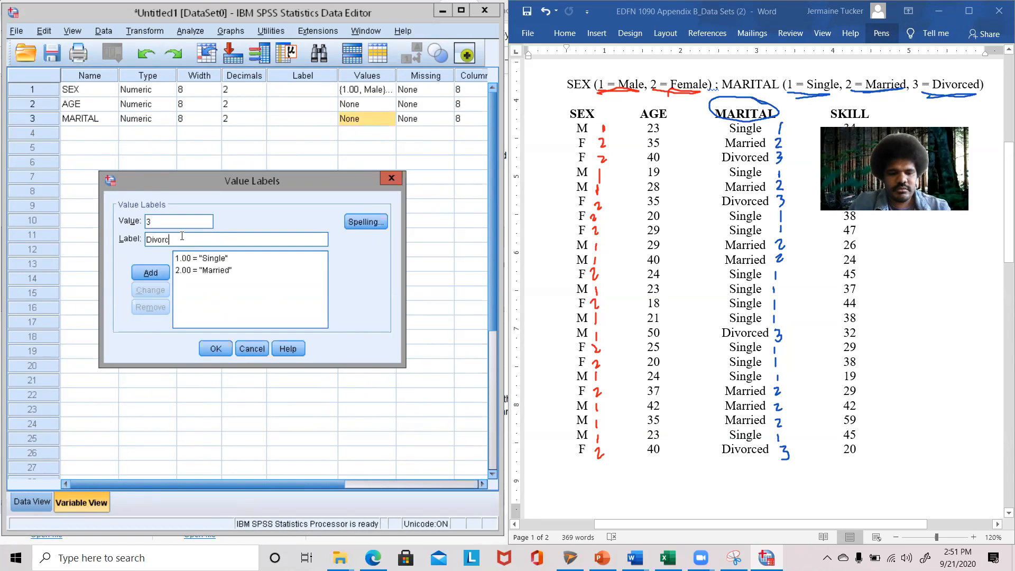
{"action": "left_click", "coordinate": [158, 273]}
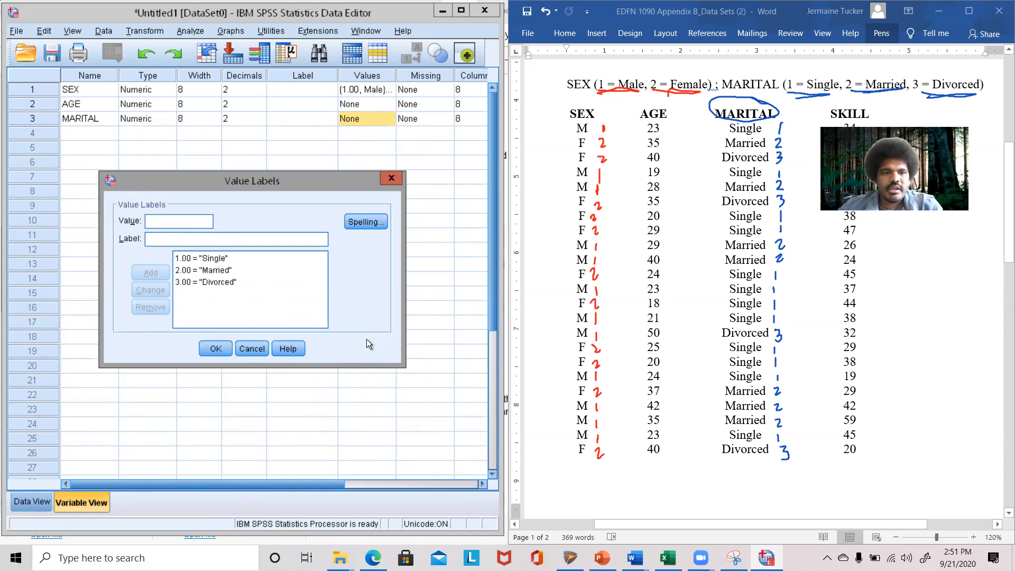
{"action": "left_click", "coordinate": [219, 346]}
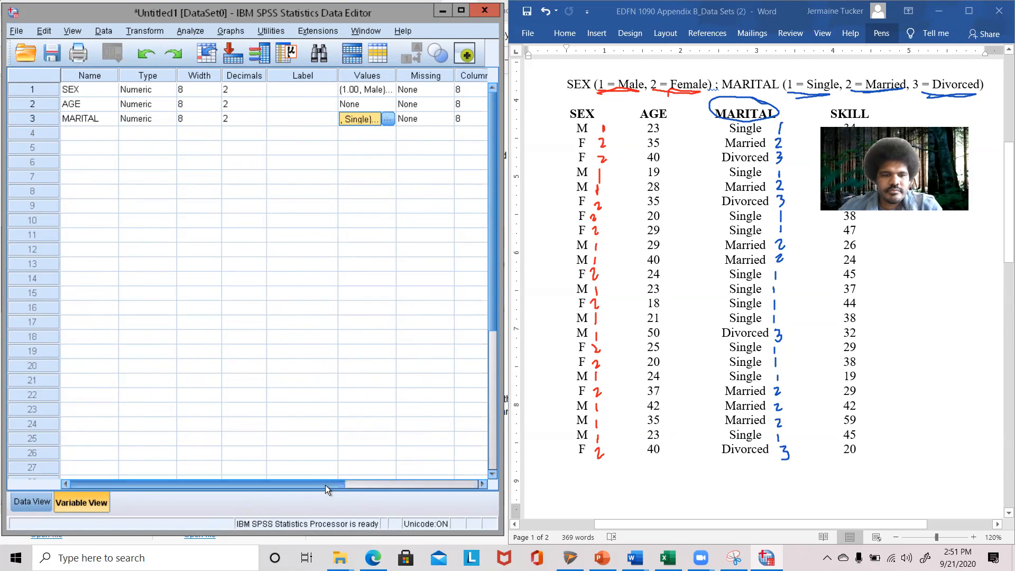
- Set the measurement level of the MARITAL variable to Nominal
{"action": "left_click_drag", "start_coordinate": [328, 486], "coordinate": [445, 471]}
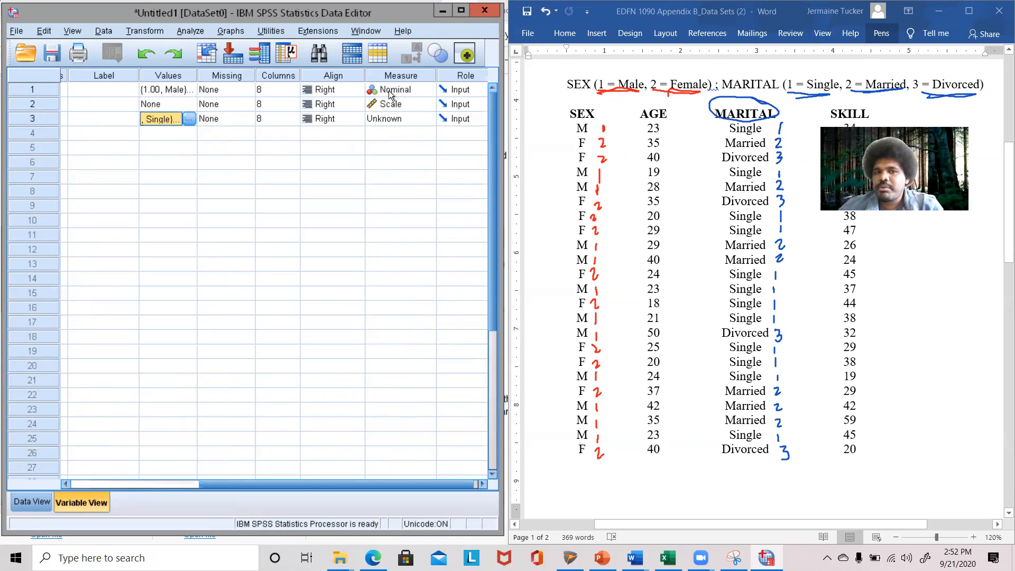
{"action": "left_click", "coordinate": [411, 119]}
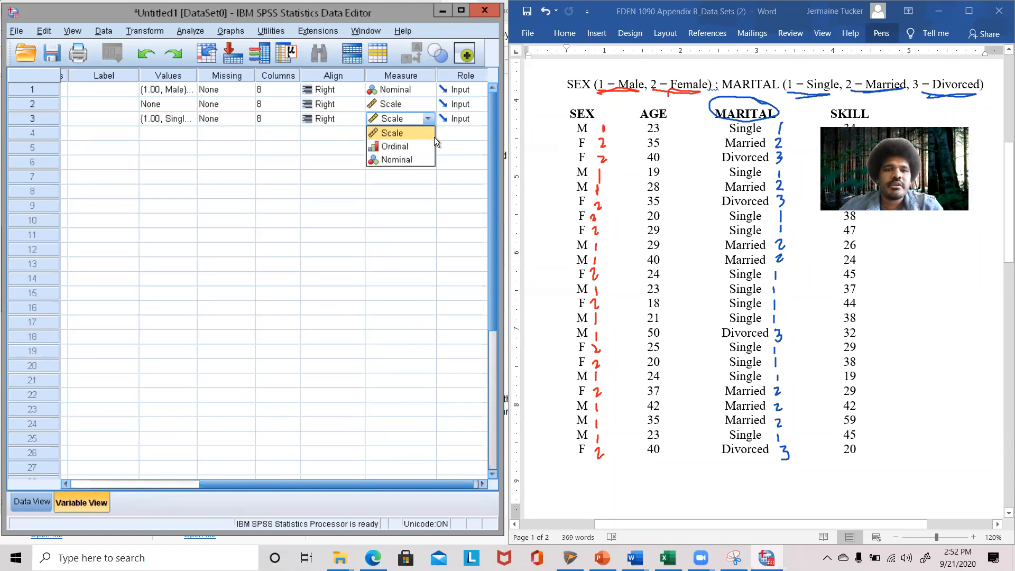
{"action": "left_click", "coordinate": [395, 159]}
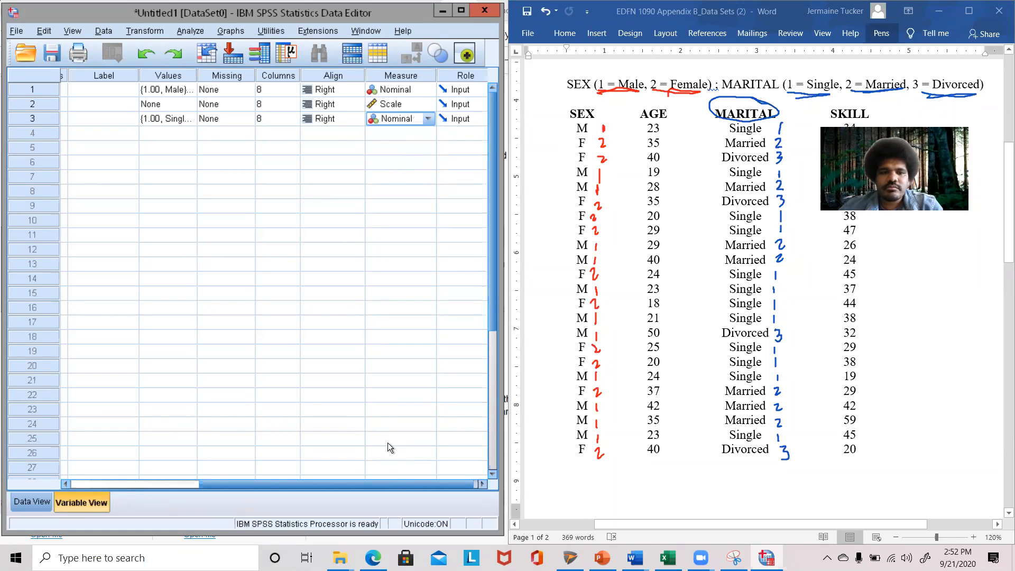
{"action": "left_click_drag", "start_coordinate": [404, 484], "coordinate": [255, 481]}
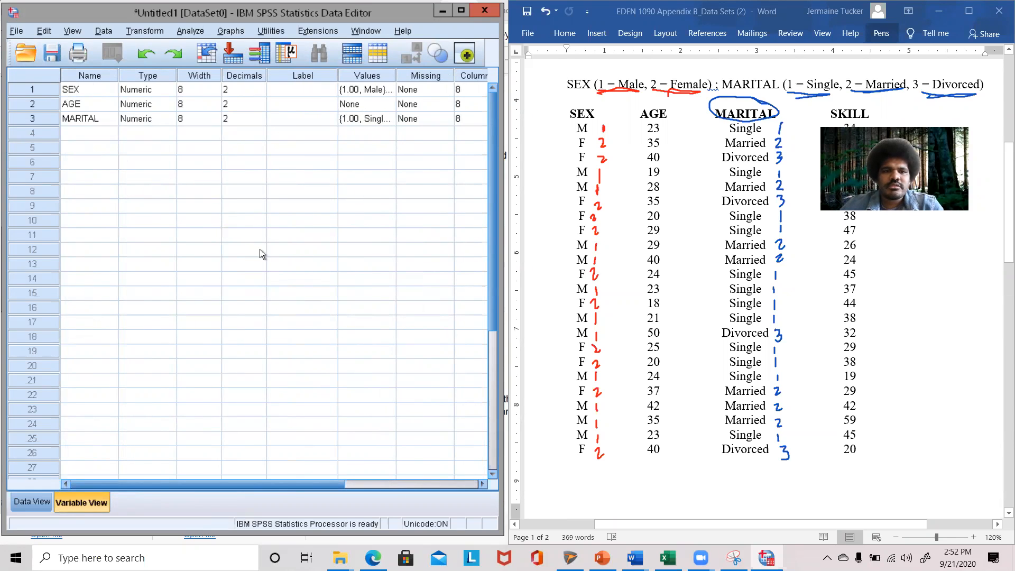
- Compare the numeric codes with their value labels in the data, leaving SEX and MARITAL displayed as labels
{"action": "left_click", "coordinate": [36, 502]}
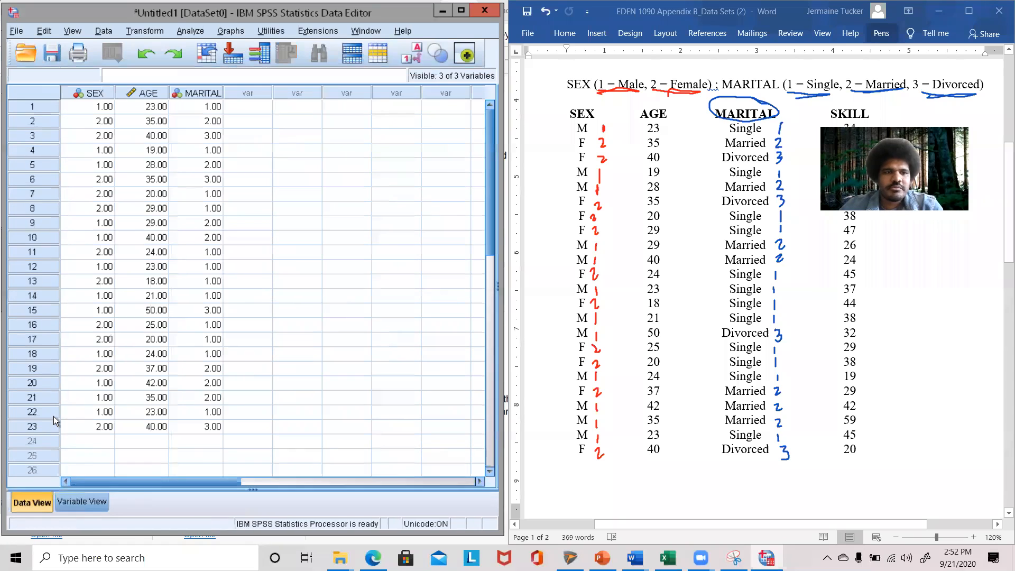
{"action": "left_click", "coordinate": [412, 56]}
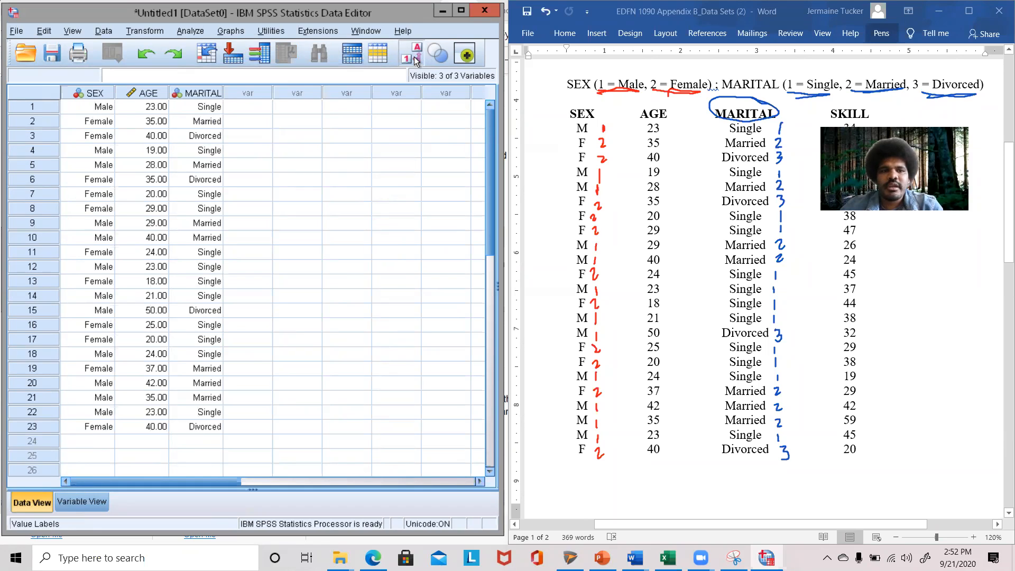
{"action": "left_click", "coordinate": [413, 56]}
{"action": "left_click", "coordinate": [416, 58]}
{"action": "left_click", "coordinate": [417, 56]}
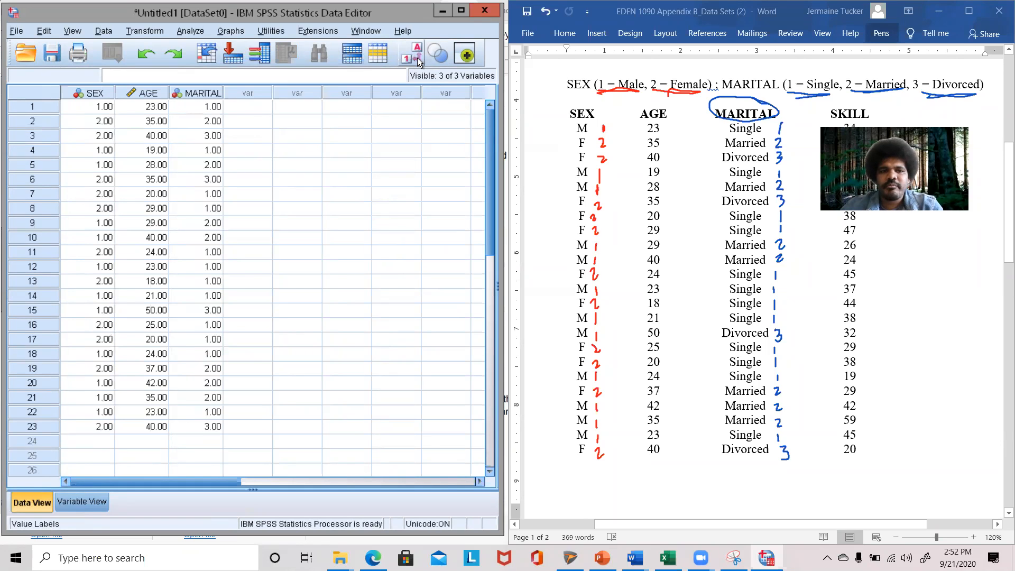
{"action": "left_click", "coordinate": [419, 57]}
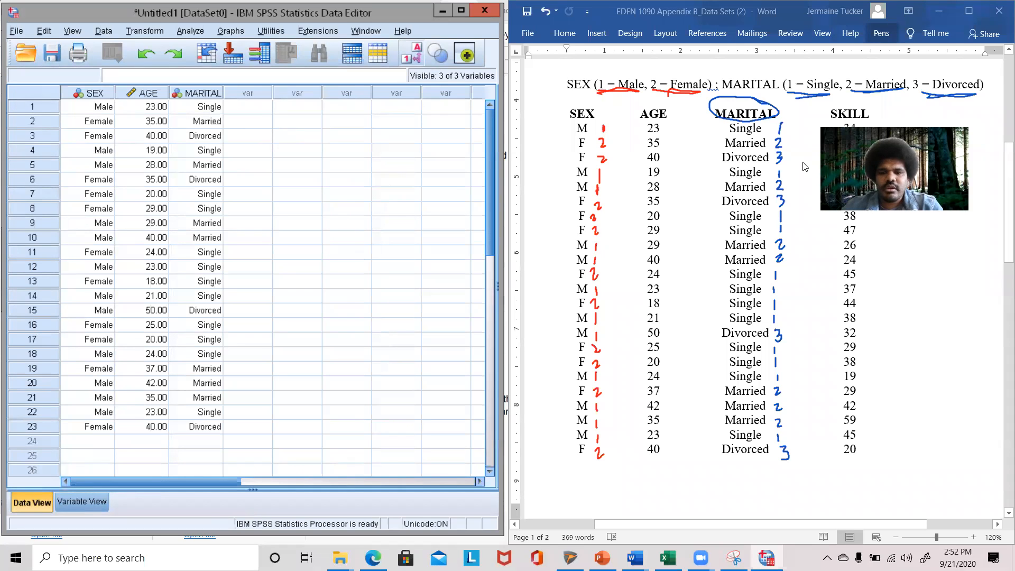
- Enter the SKILL scores 34, 40, 38 and 20 for cases 1 to 4 in the fourth variable
{"action": "left_click", "coordinate": [323, 195]}
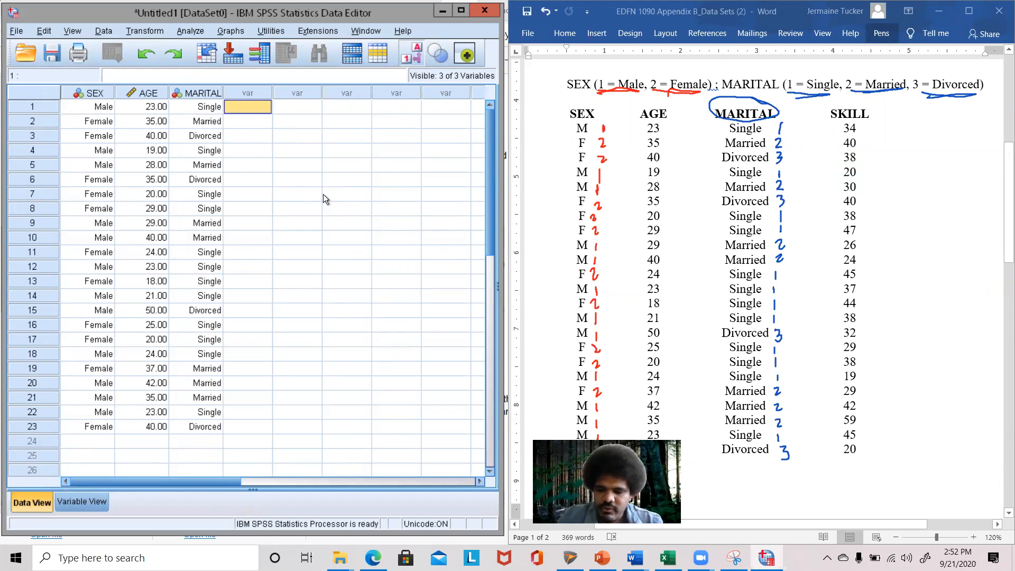
{"action": "type", "text": "34"}
{"action": "key", "text": "Return"}
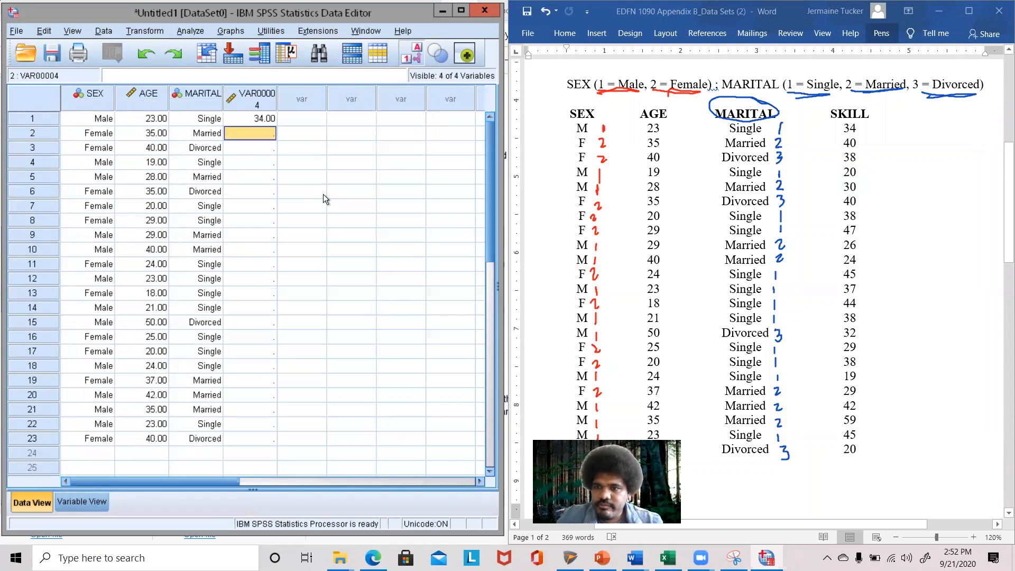
{"action": "type", "text": "40"}
{"action": "key", "text": "Return"}
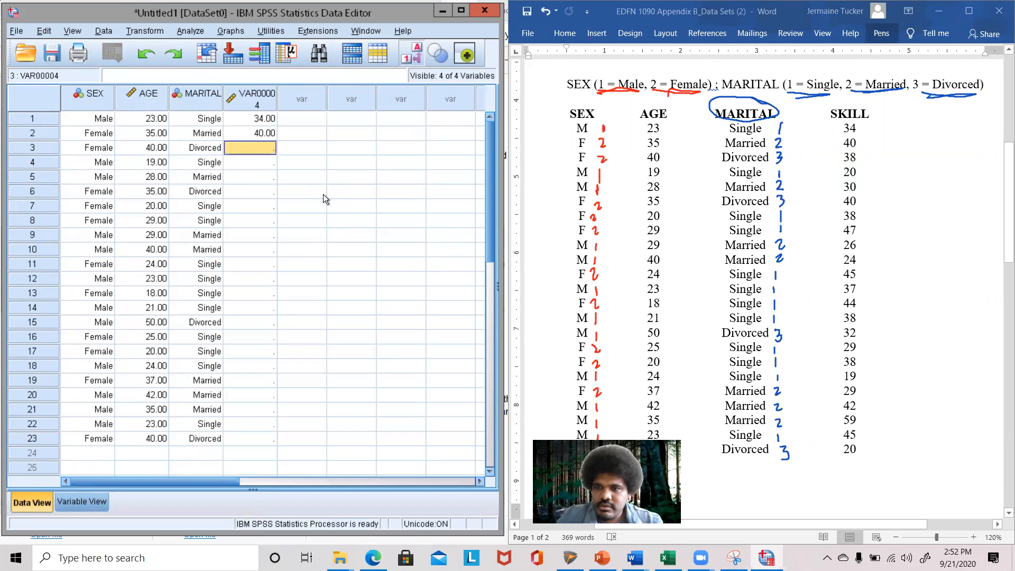
{"action": "type", "text": "38"}
{"action": "key", "text": "Return"}
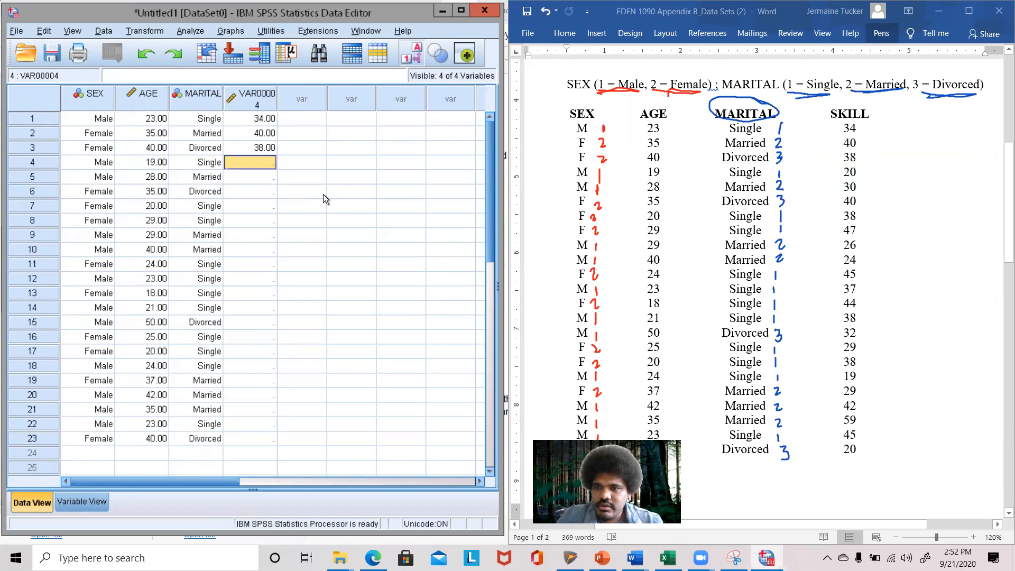
{"action": "type", "text": "20"}
{"action": "key", "text": "Return"}
- Enter the SKILL scores 30, 40 and 38 for cases 5 to 7 in the fourth variable
{"action": "type", "text": "3"}
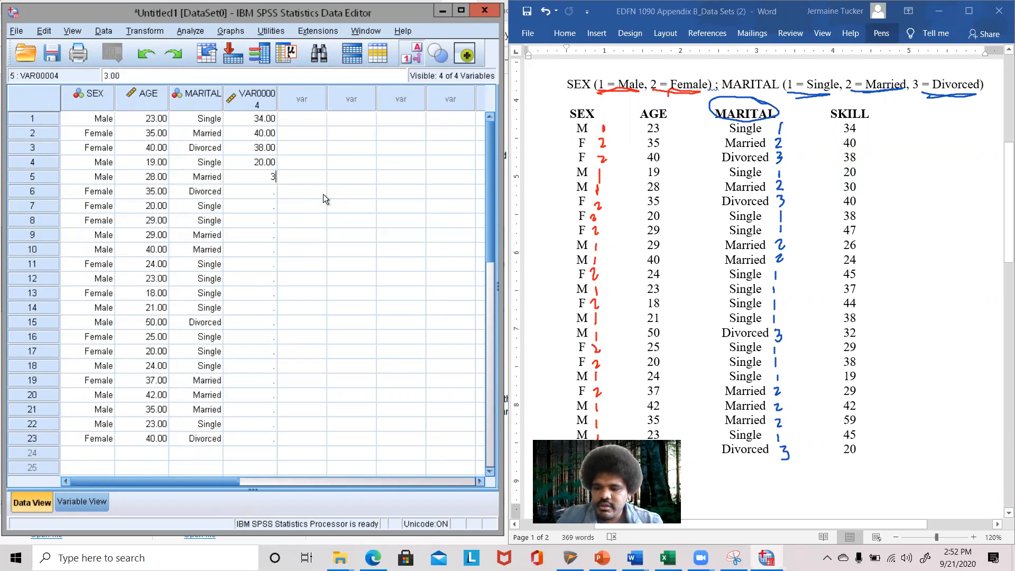
{"action": "type", "text": "0"}
{"action": "key", "text": "Return"}
{"action": "type", "text": "40"}
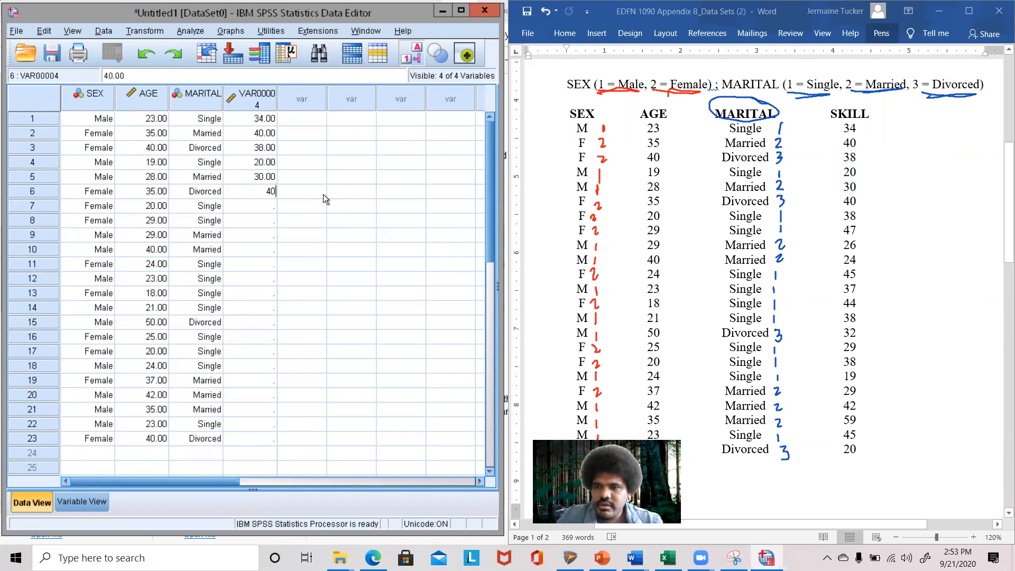
{"action": "key", "text": "Return"}
{"action": "type", "text": "38"}
{"action": "key", "text": "Return"}
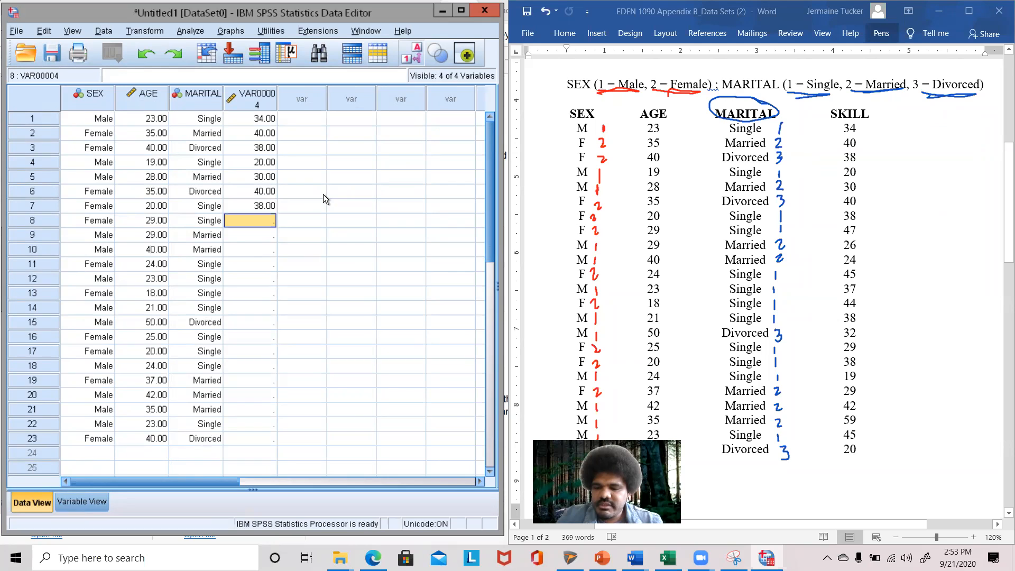
- Enter the SKILL scores 47, 26 and 24 for cases 8 to 10 in the fourth variable
{"action": "type", "text": "47"}
{"action": "key", "text": "Return"}
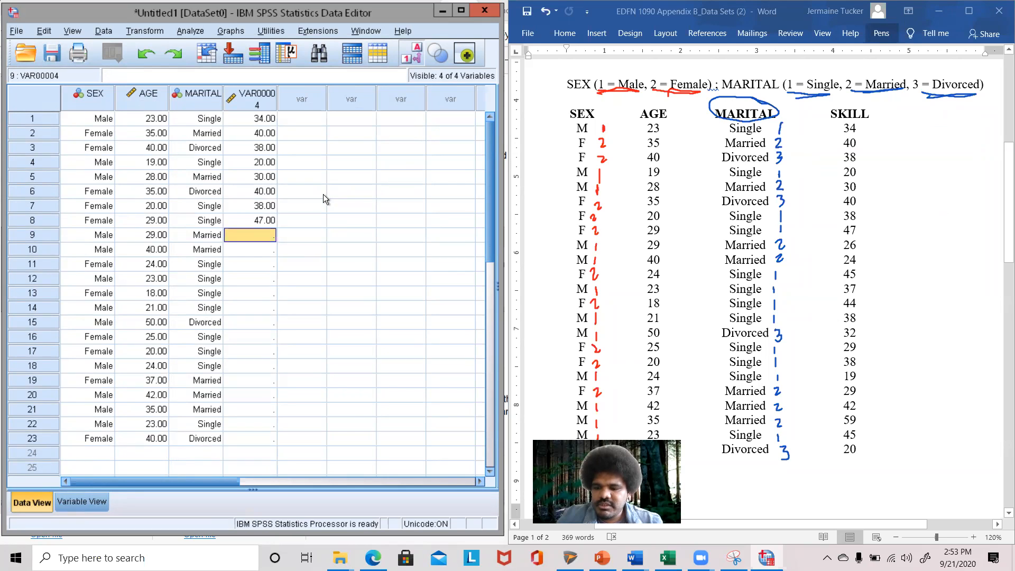
{"action": "type", "text": "26"}
{"action": "key", "text": "Return"}
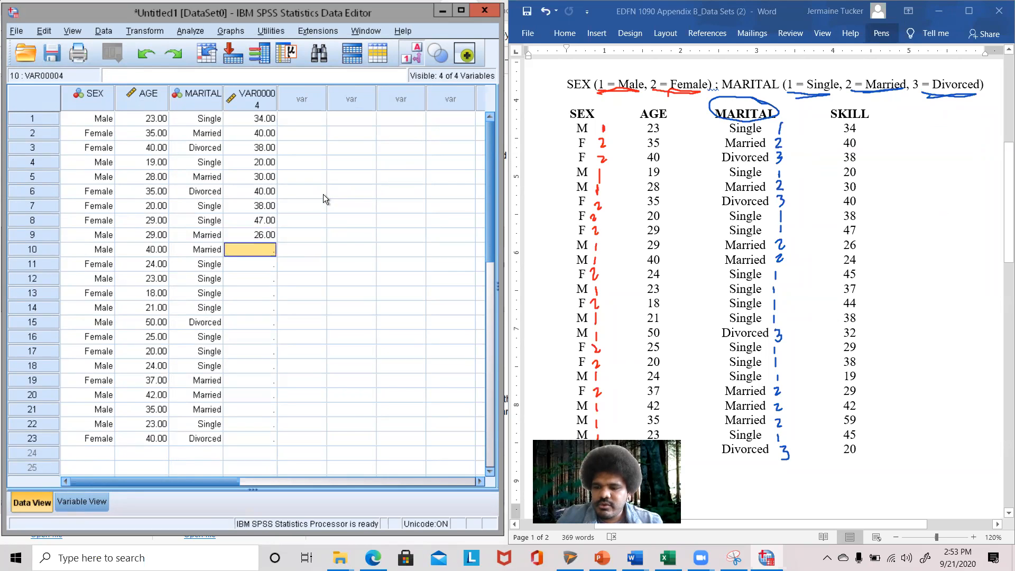
{"action": "type", "text": "24"}
{"action": "key", "text": "Return"}
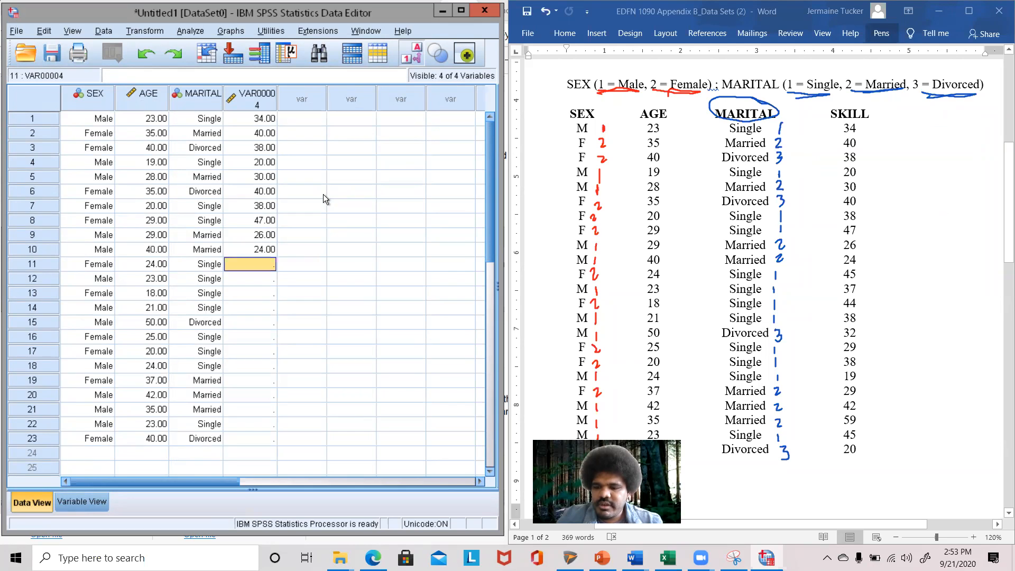
- Enter the SKILL scores 45, 37, 44 and 38 for cases 11 to 14 in the fourth variable
{"action": "type", "text": "45"}
{"action": "key", "text": "Return"}
{"action": "type", "text": "37"}
{"action": "key", "text": "Return"}
{"action": "type", "text": "44"}
{"action": "key", "text": "Return"}
{"action": "type", "text": "38"}
{"action": "key", "text": "Return"}
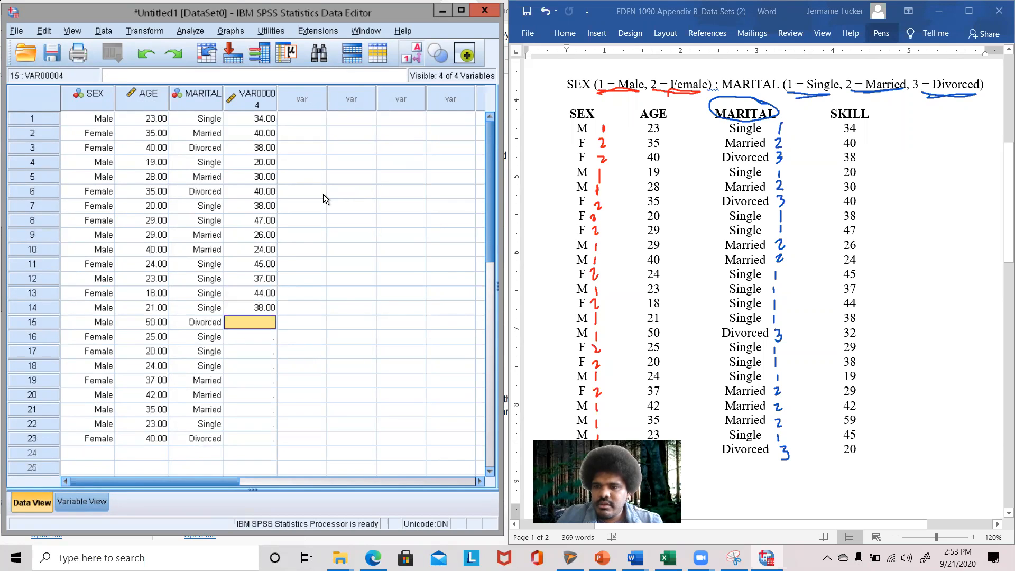
- Enter the SKILL scores 32, 29 and 38 for cases 15 to 17 in the fourth variable
{"action": "type", "text": "2"}
{"action": "key", "text": "BackSpace"}
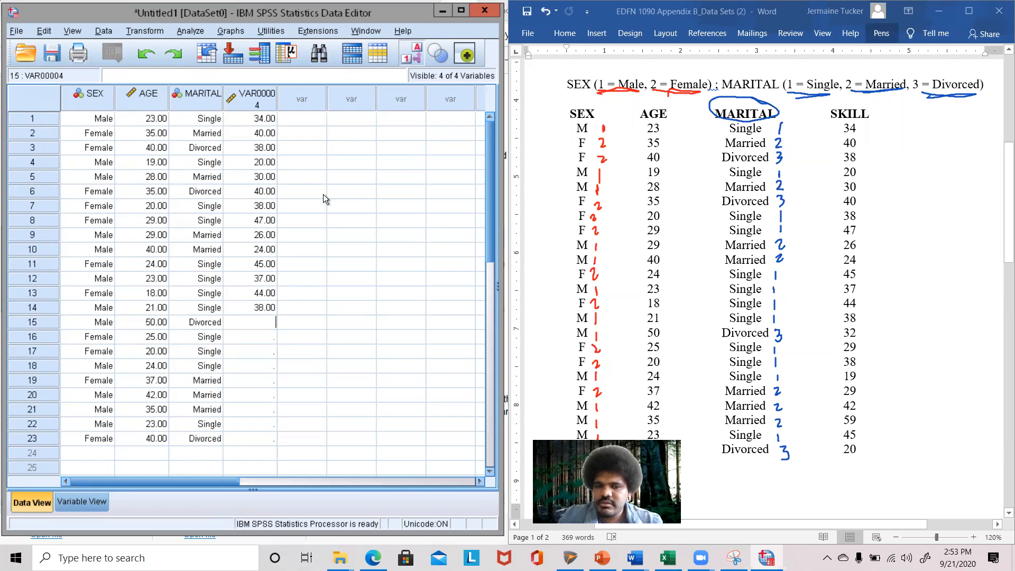
{"action": "type", "text": "32"}
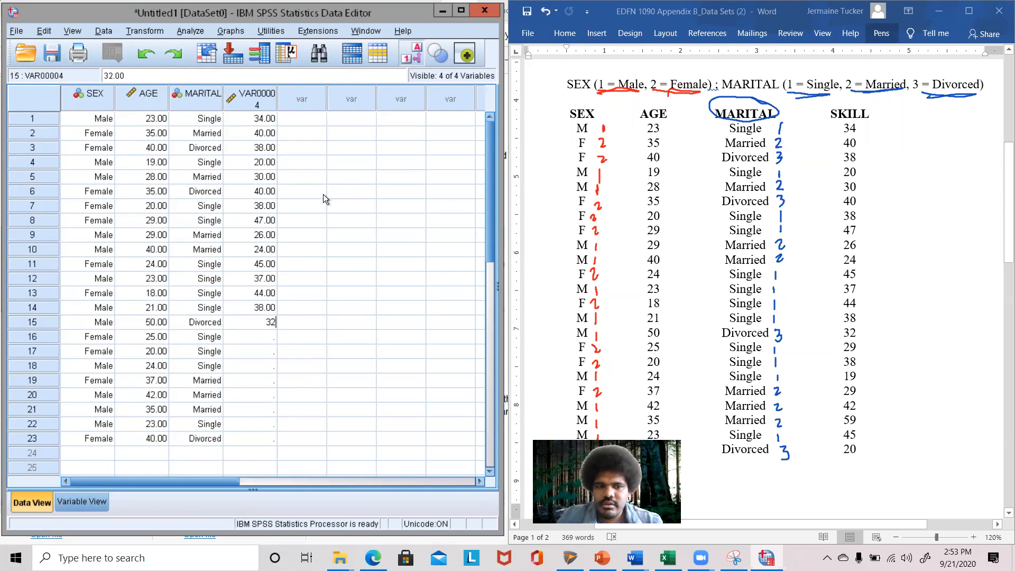
{"action": "key", "text": "Return"}
{"action": "type", "text": "29"}
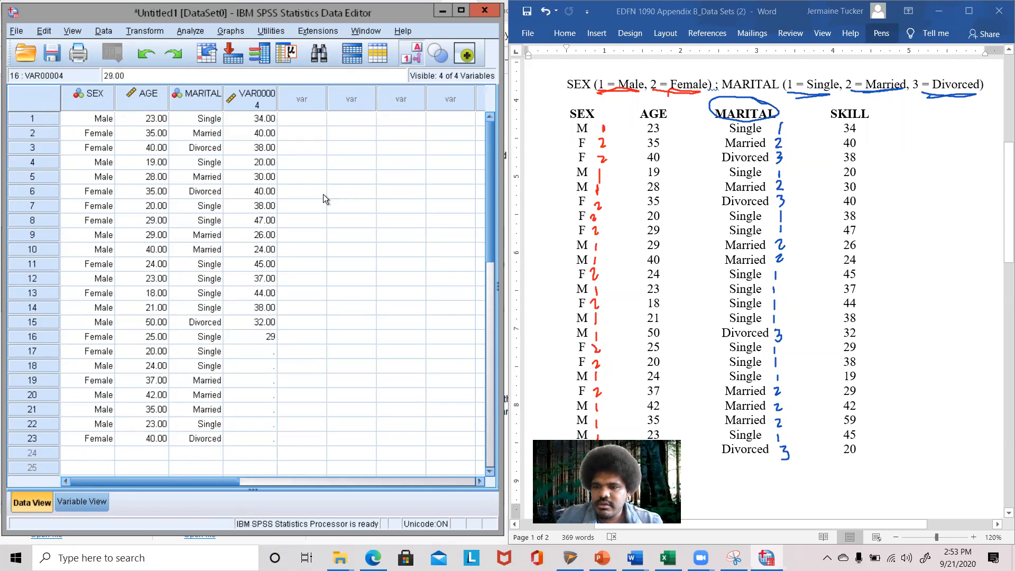
{"action": "key", "text": "Return"}
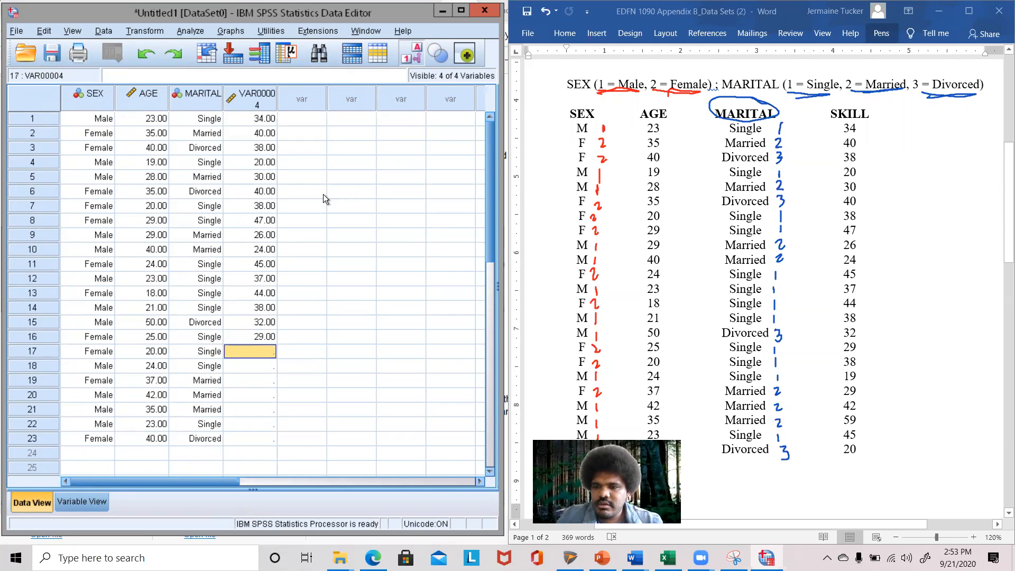
{"action": "type", "text": "38"}
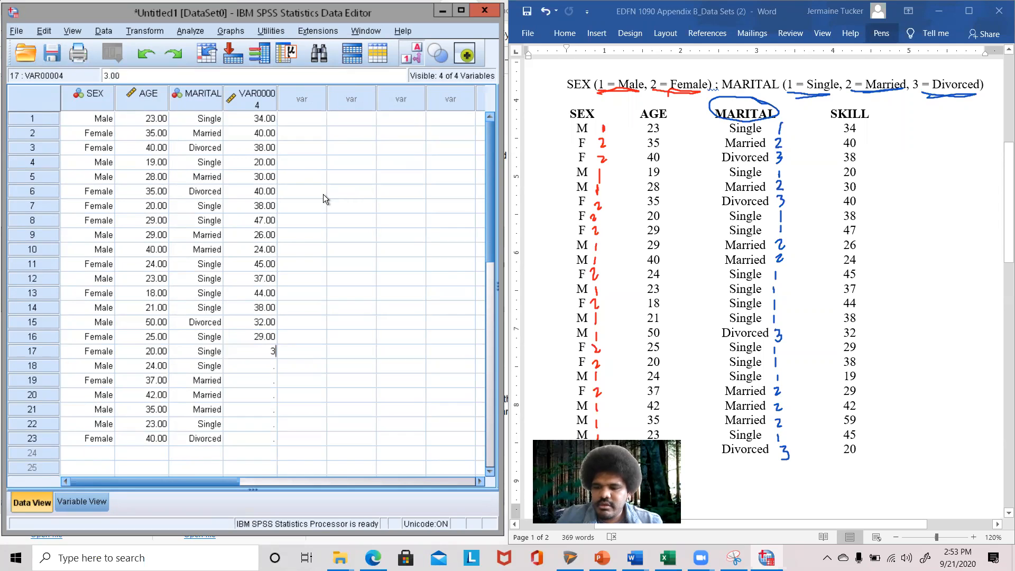
{"action": "key", "text": "Return"}
- Enter the SKILL scores 19, 29 and 42 for cases 18 to 20 in the fourth variable
{"action": "type", "text": "19"}
{"action": "key", "text": "Return"}
{"action": "type", "text": "29"}
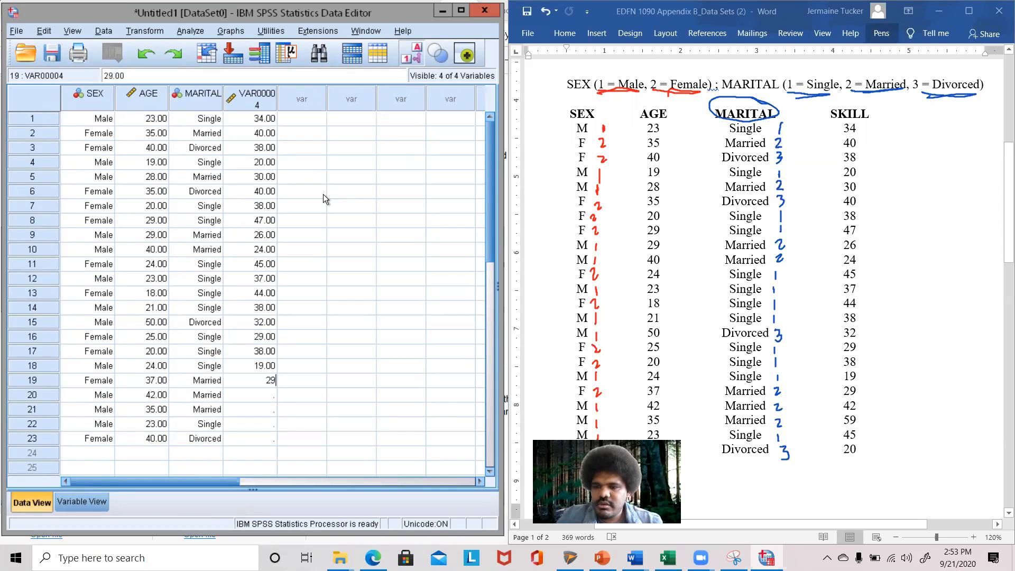
{"action": "key", "text": "Return"}
{"action": "type", "text": "42"}
{"action": "key", "text": "Return"}
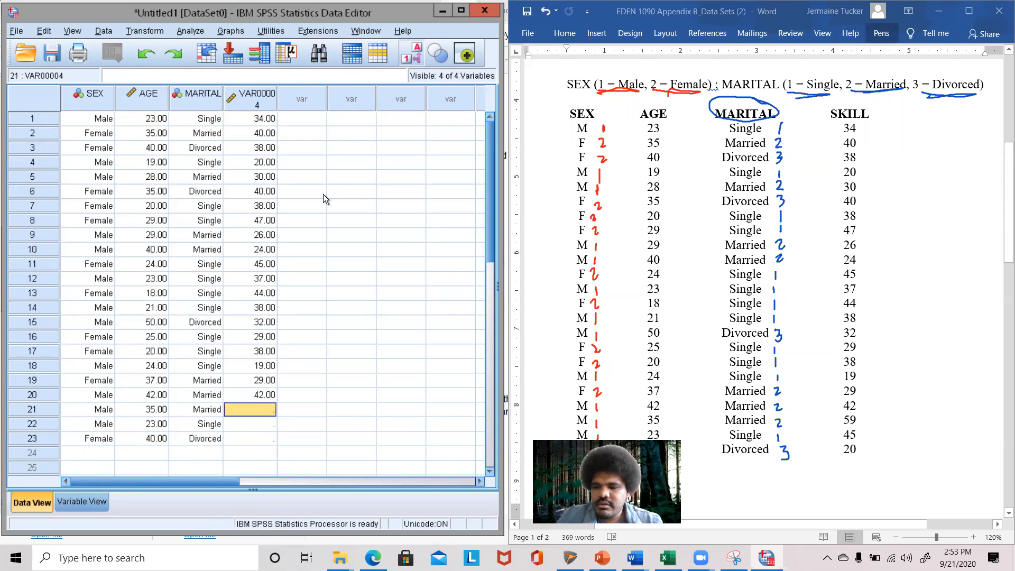
- Enter the SKILL scores 59, 45 and 20 for cases 21 to 23 in the fourth variable
{"action": "type", "text": "59"}
{"action": "key", "text": "Return"}
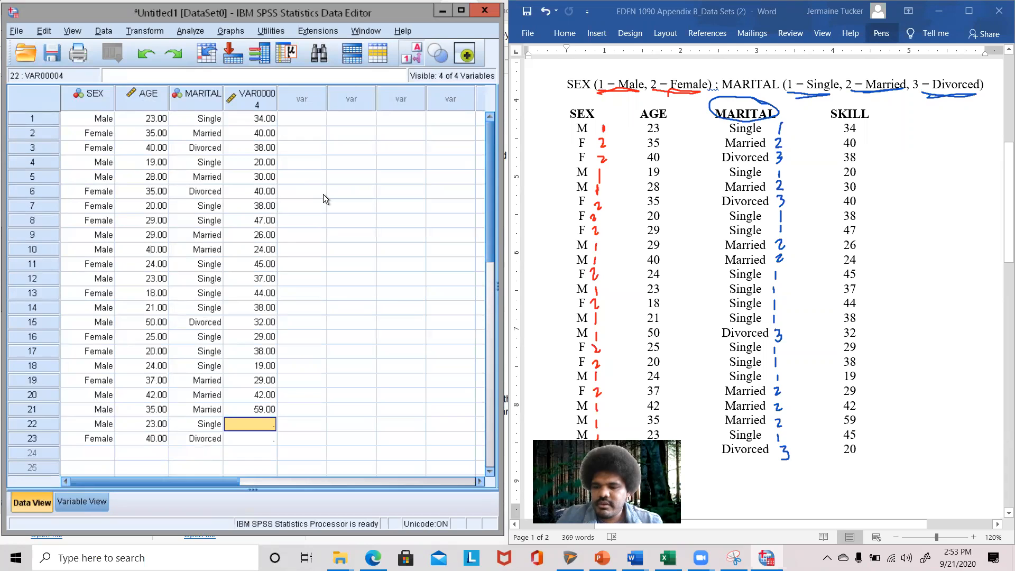
{"action": "type", "text": "45"}
{"action": "key", "text": "Return"}
{"action": "type", "text": "20"}
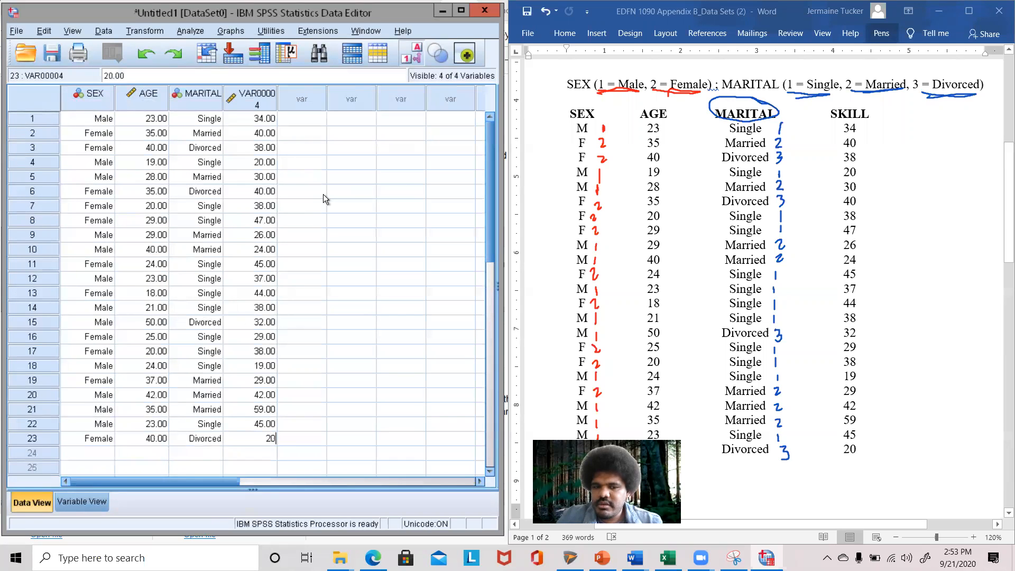
{"action": "key", "text": "Return"}
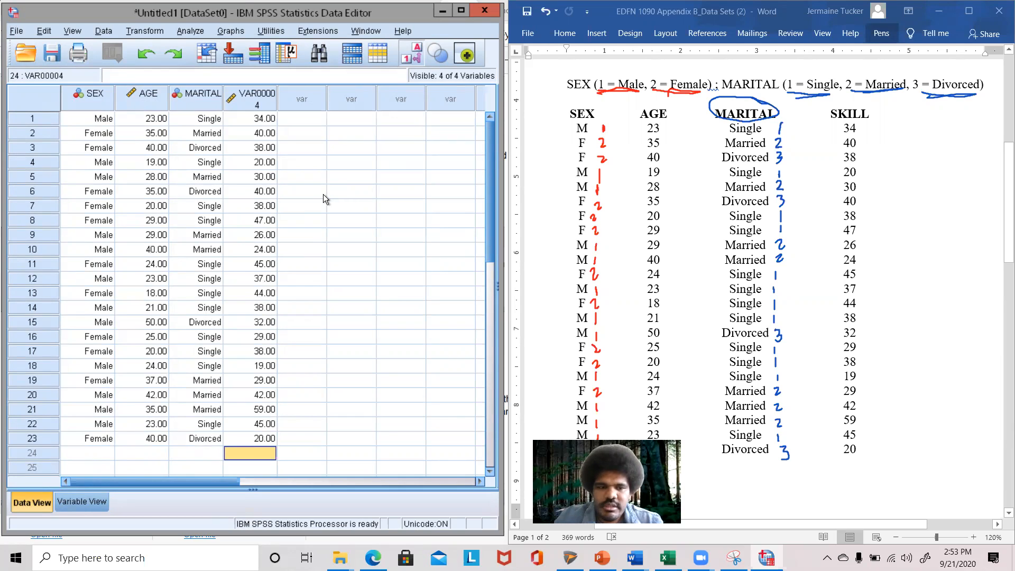
- Check the entered SKILL scores case by case from the first case against the SKILL column of the Word data set
{"action": "key", "text": "Up"}
{"action": "key", "text": "Up"}
{"action": "key", "text": "Up"}
{"action": "key", "text": "Up"}
{"action": "key", "text": "Up"}
{"action": "key", "text": "Up"}
{"action": "key", "text": "Up"}
{"action": "key", "text": "Up"}
{"action": "key", "text": "Up"}
{"action": "key", "text": "Up"}
{"action": "key", "text": "Up"}
{"action": "key", "text": "Up"}
{"action": "key", "text": "Up"}
{"action": "key", "text": "Up"}
{"action": "key", "text": "Up"}
{"action": "key", "text": "Up"}
{"action": "key", "text": "Up"}
{"action": "key", "text": "Up"}
{"action": "key", "text": "Up"}
{"action": "key", "text": "Up"}
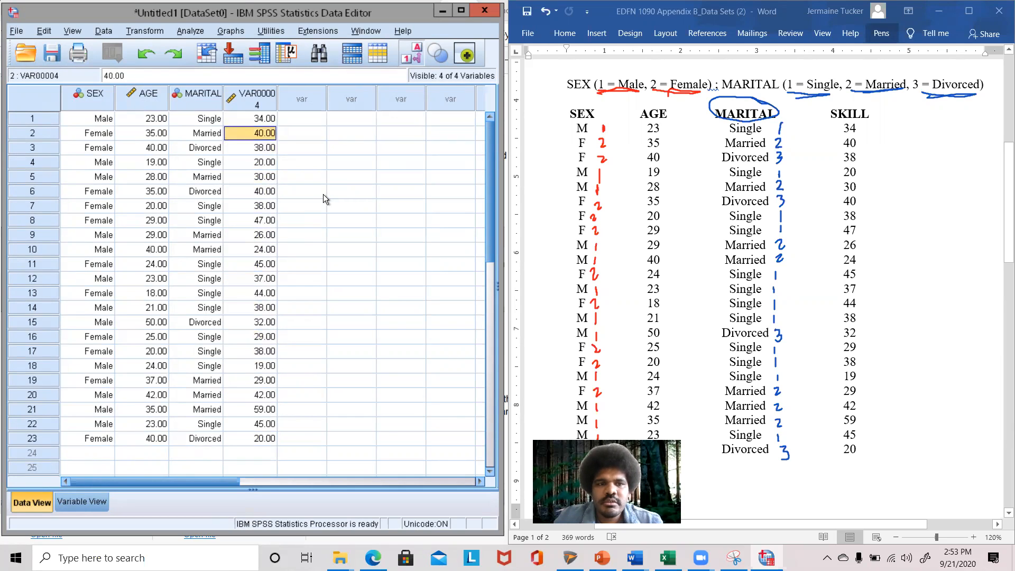
{"action": "key", "text": "Up"}
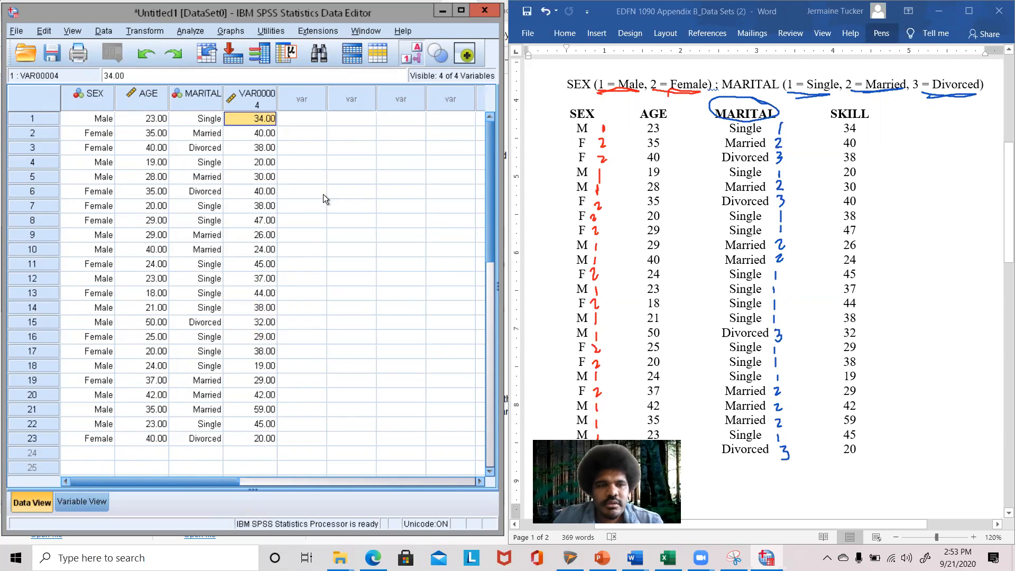
{"action": "key", "text": "Down"}
{"action": "key", "text": "Down"}
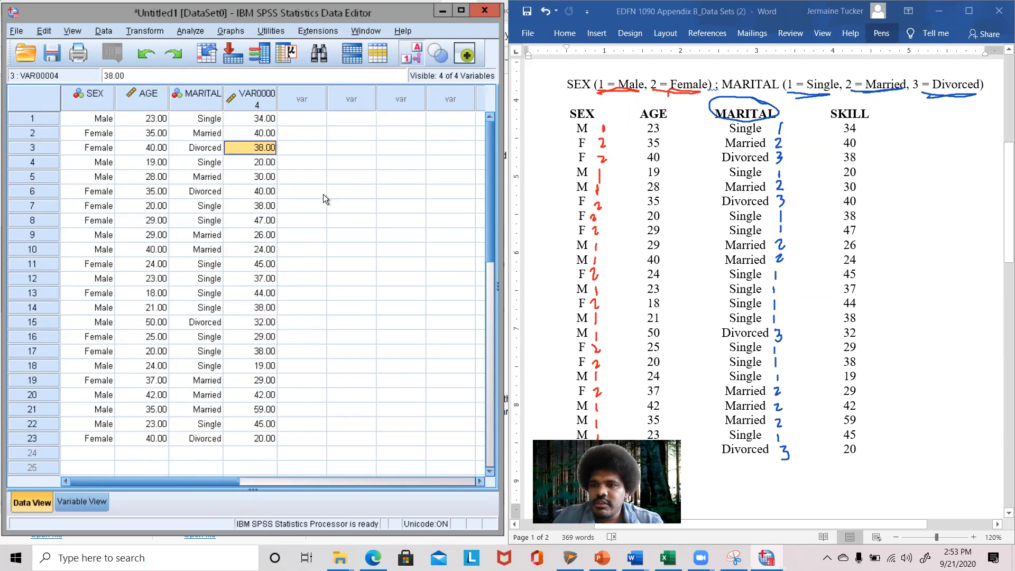
{"action": "key", "text": "Down"}
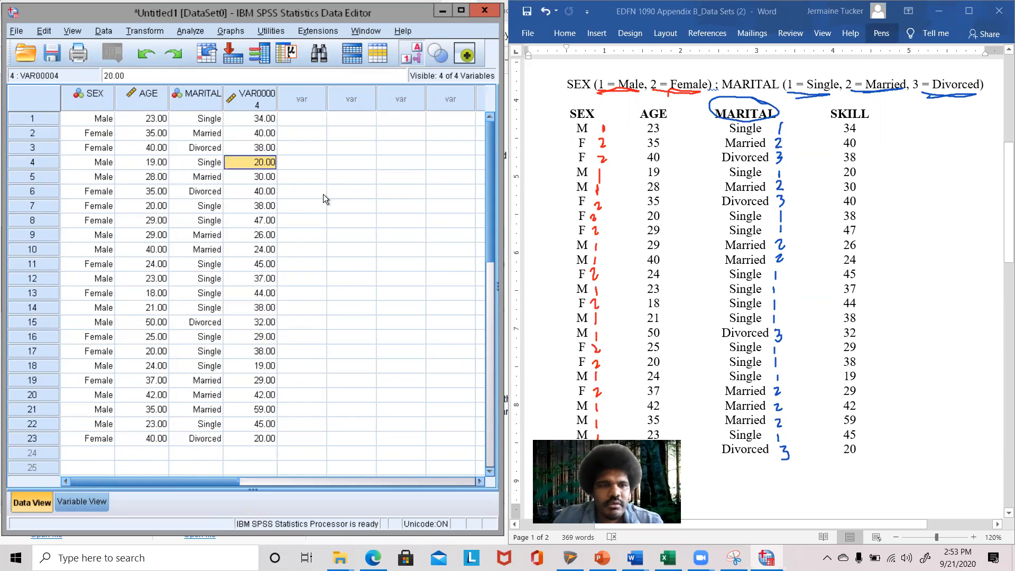
{"action": "key", "text": "Up"}
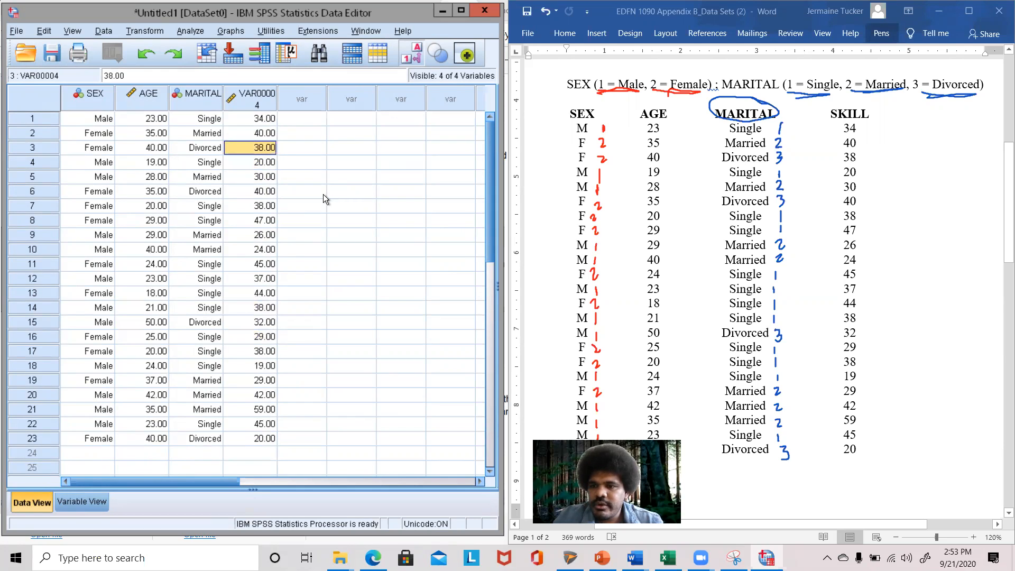
{"action": "key", "text": "Down"}
{"action": "key", "text": "Down"}
{"action": "key", "text": "Down"}
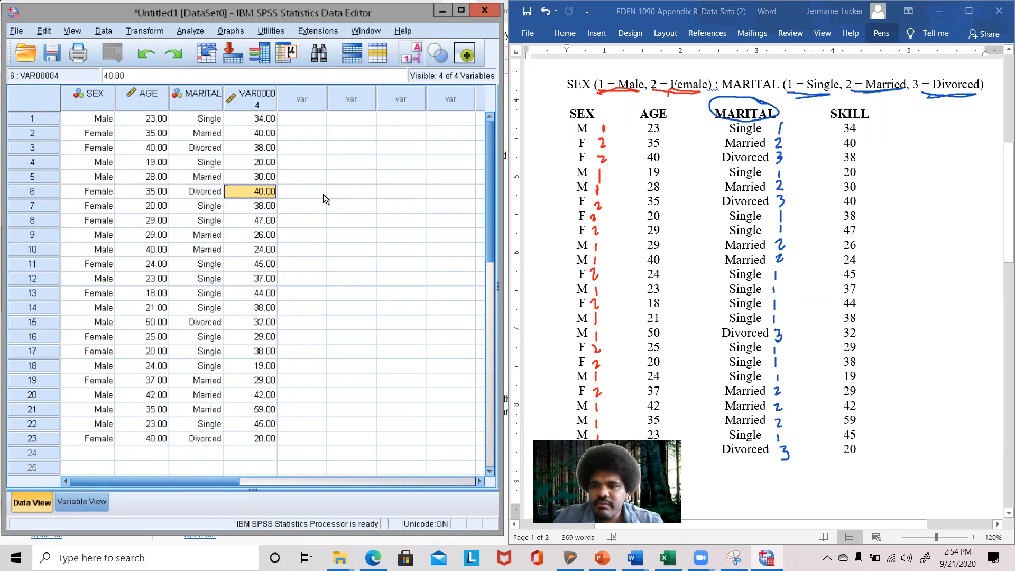
{"action": "key", "text": "Down"}
{"action": "key", "text": "Down"}
{"action": "key", "text": "Down"}
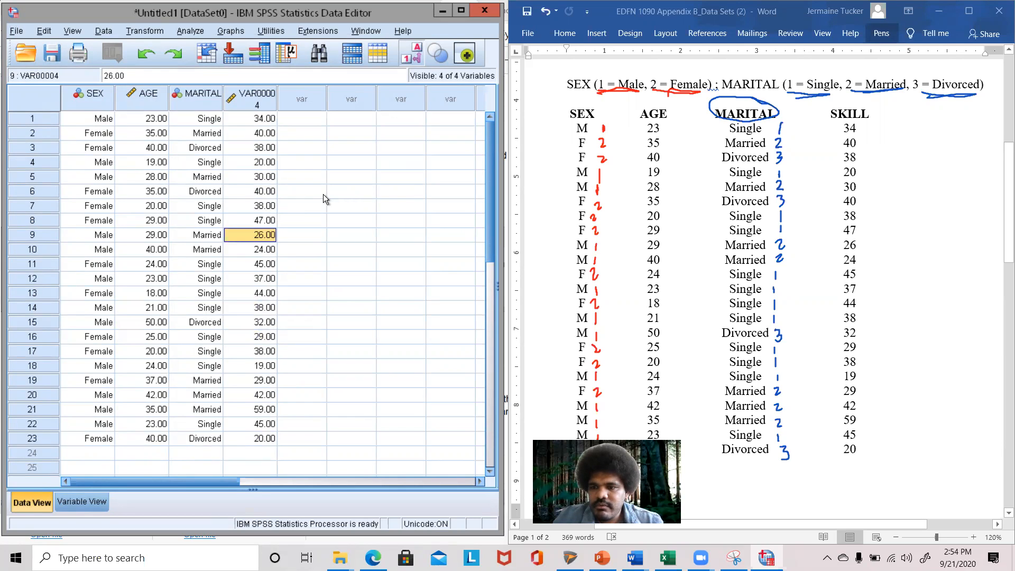
{"action": "key", "text": "Down"}
{"action": "key", "text": "Down"}
{"action": "key", "text": "Down"}
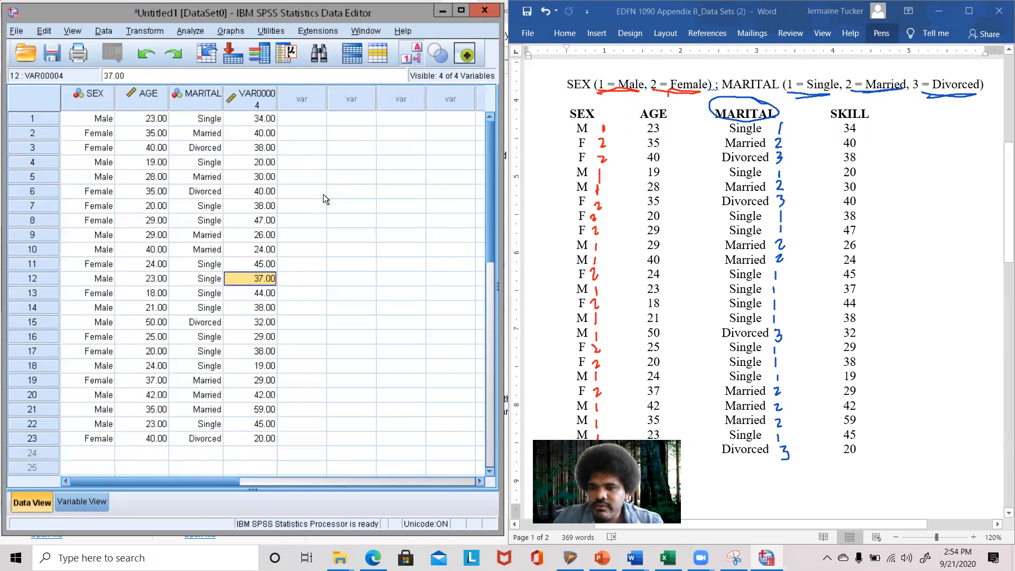
{"action": "key", "text": "Down"}
{"action": "key", "text": "Down"}
{"action": "key", "text": "Down"}
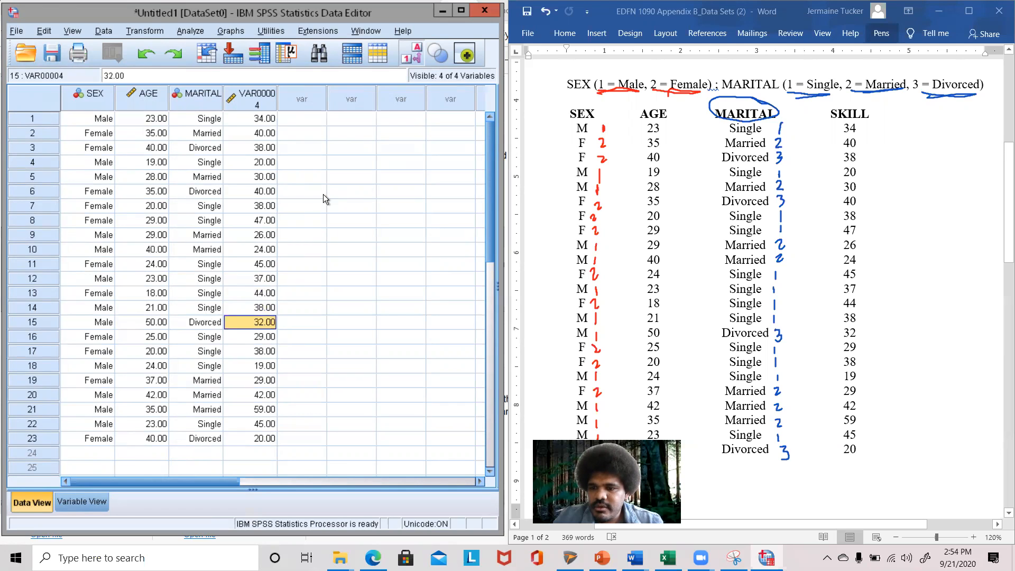
{"action": "key", "text": "Down"}
{"action": "key", "text": "Down"}
{"action": "key", "text": "Down"}
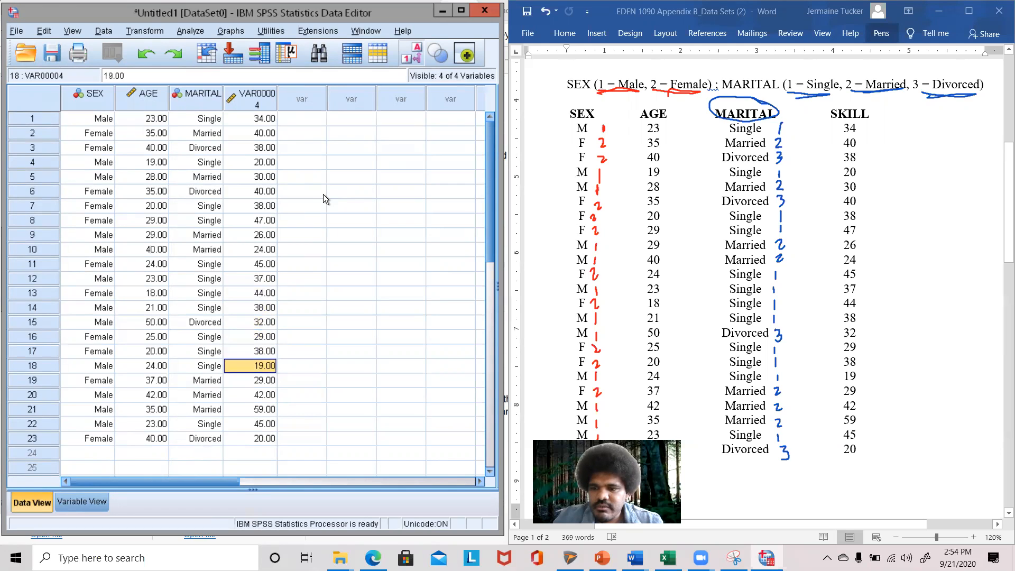
{"action": "key", "text": "Down"}
{"action": "key", "text": "Down"}
{"action": "key", "text": "Down"}
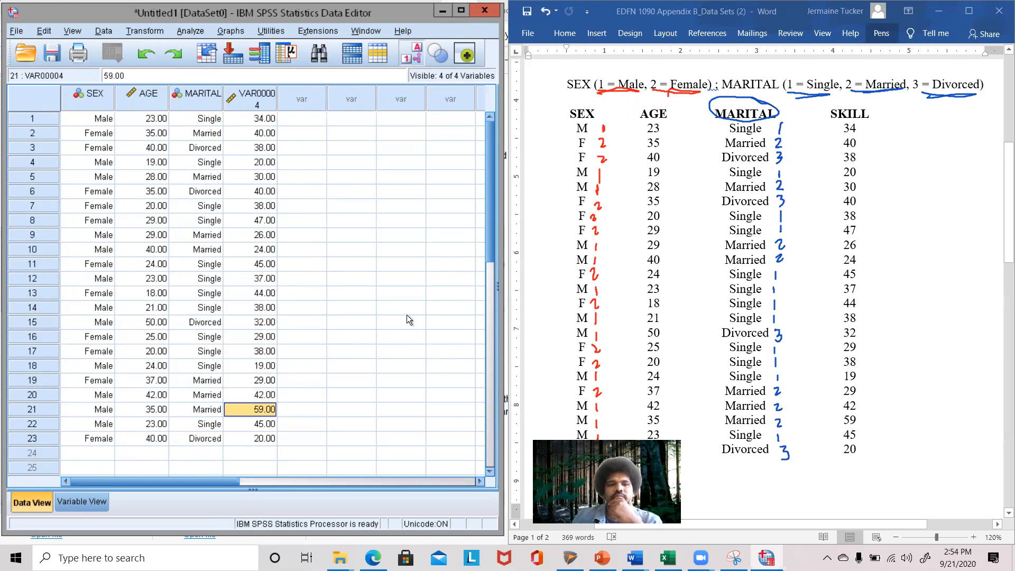
{"action": "mouse_move", "coordinate": [490, 244]}
{"action": "left_mouse_down"}
{"action": "mouse_move", "coordinate": [492, 264]}
{"action": "mouse_move", "coordinate": [488, 233]}
{"action": "left_mouse_up"}
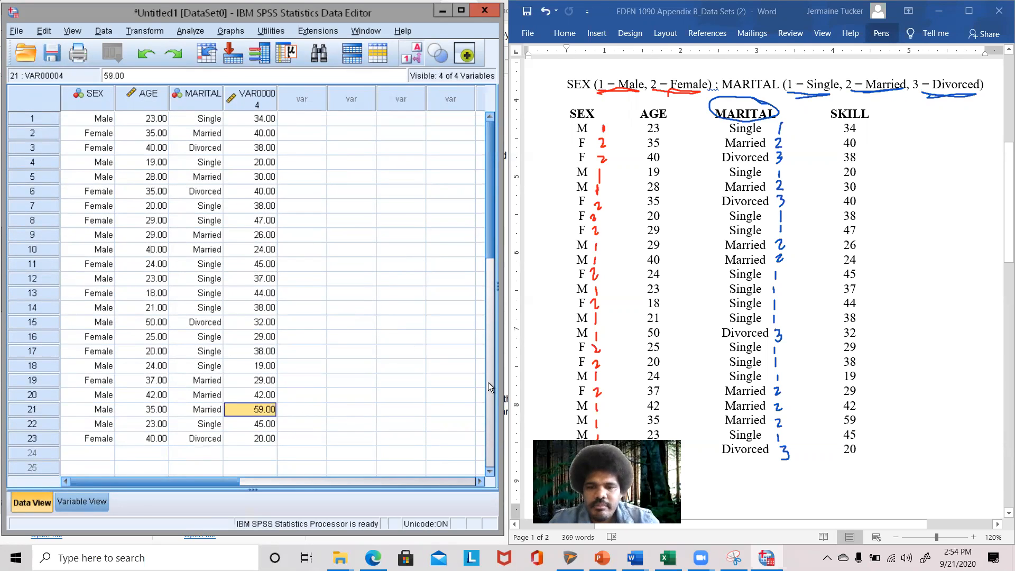
{"action": "left_click", "coordinate": [766, 325]}
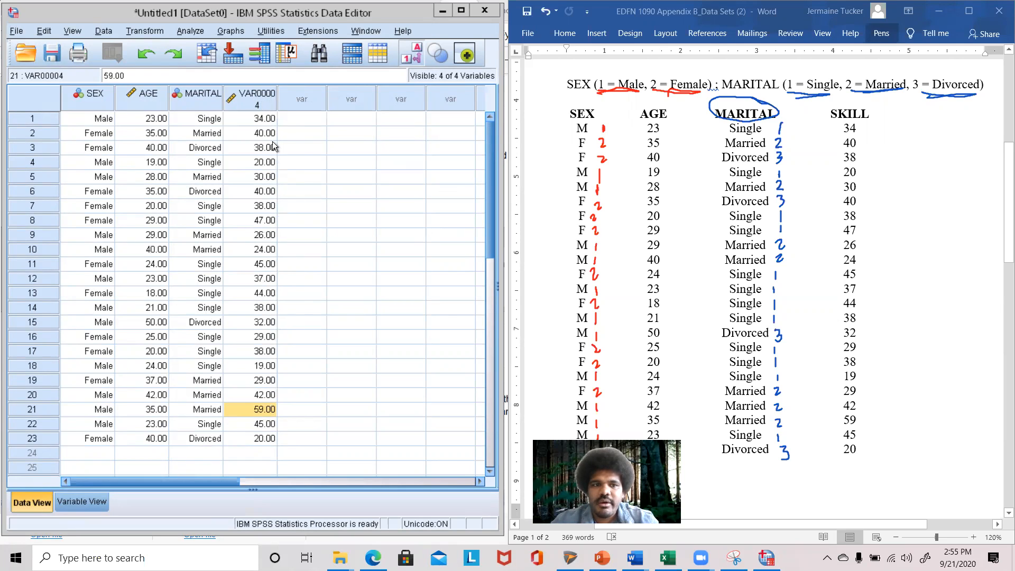
- Rename the fourth variable, VAR00004, as SKILL in the variable definitions
{"action": "left_click", "coordinate": [91, 505]}
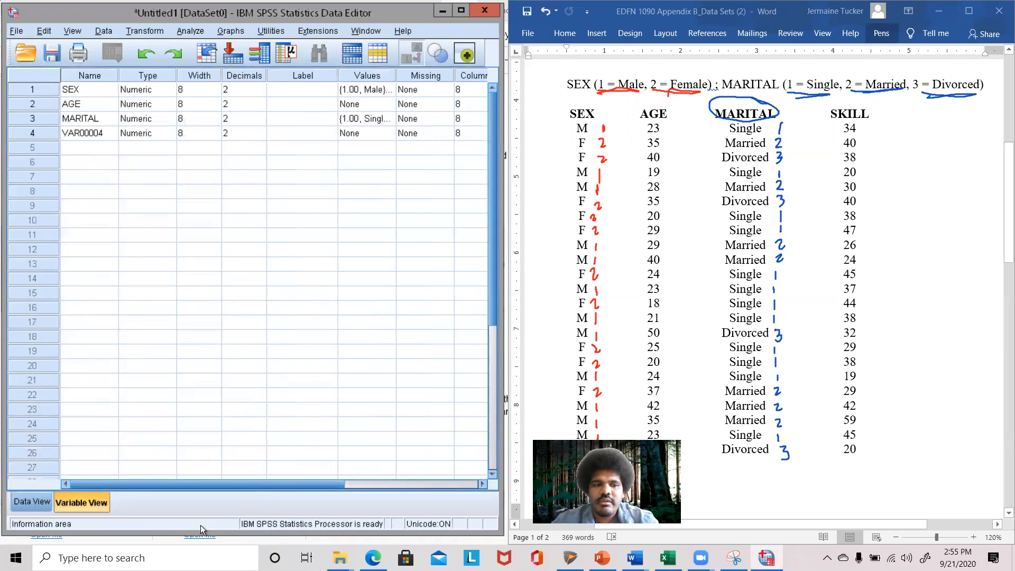
{"action": "left_click", "coordinate": [90, 132]}
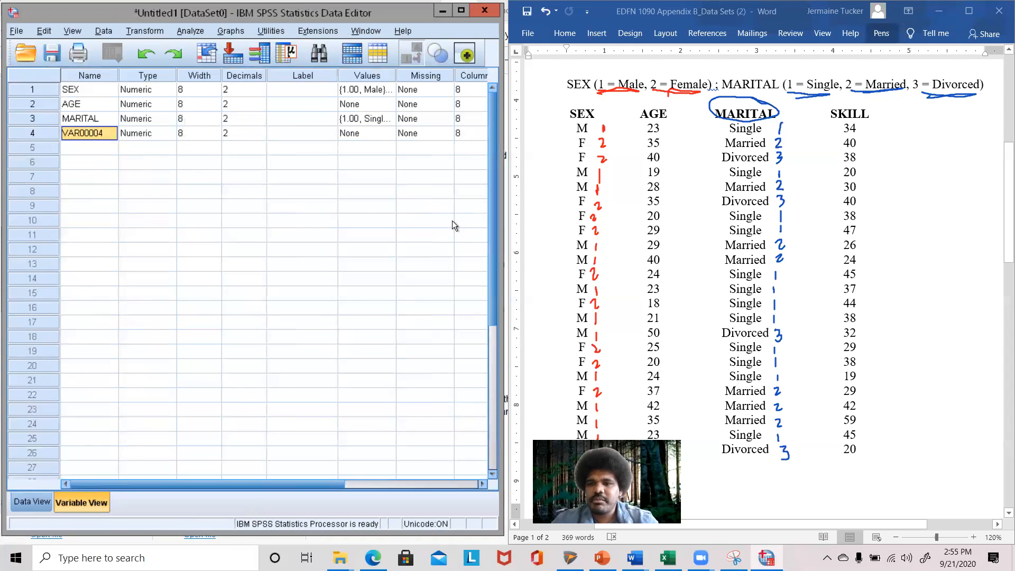
{"action": "type", "text": "S"}
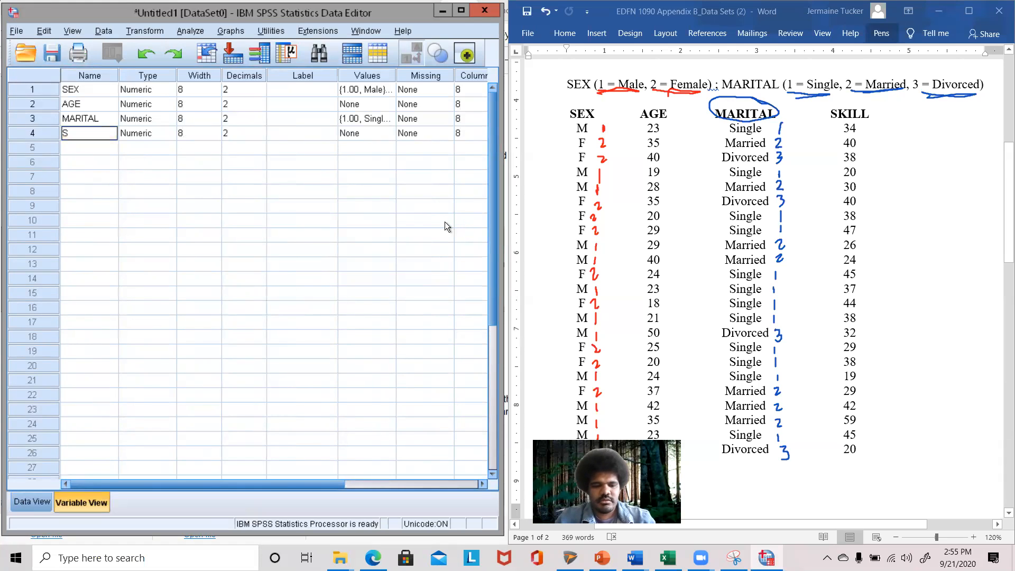
{"action": "type", "text": "KILL"}
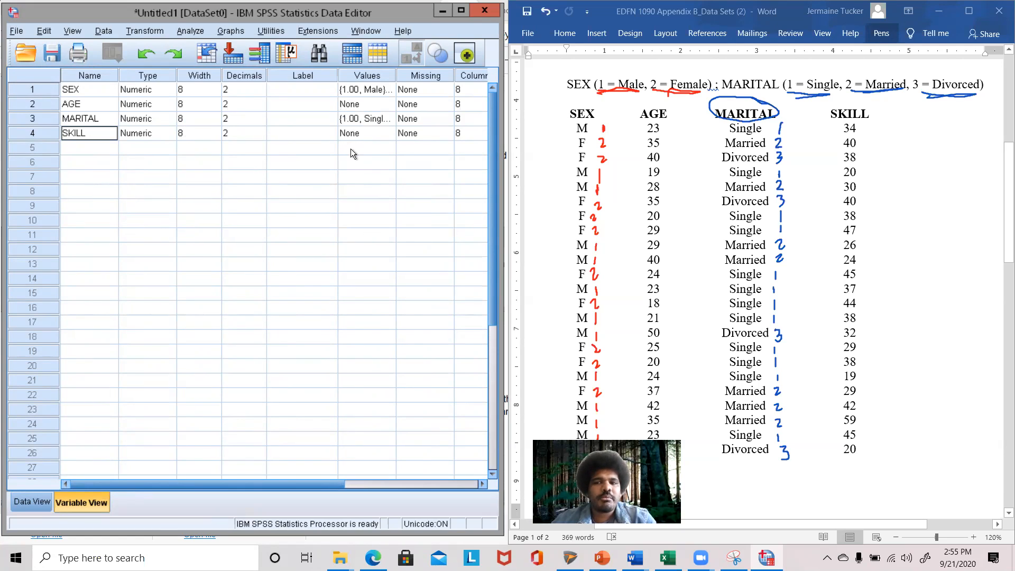
- Set the measurement level of SKILL to Scale and return to the data grid
{"action": "left_click_drag", "start_coordinate": [304, 482], "coordinate": [480, 484]}
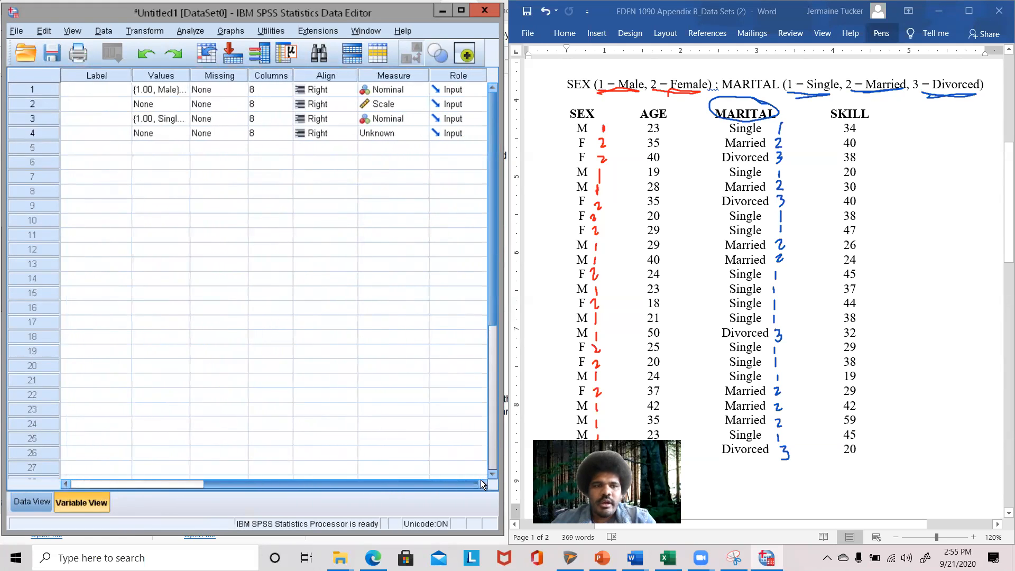
{"action": "left_click", "coordinate": [410, 134]}
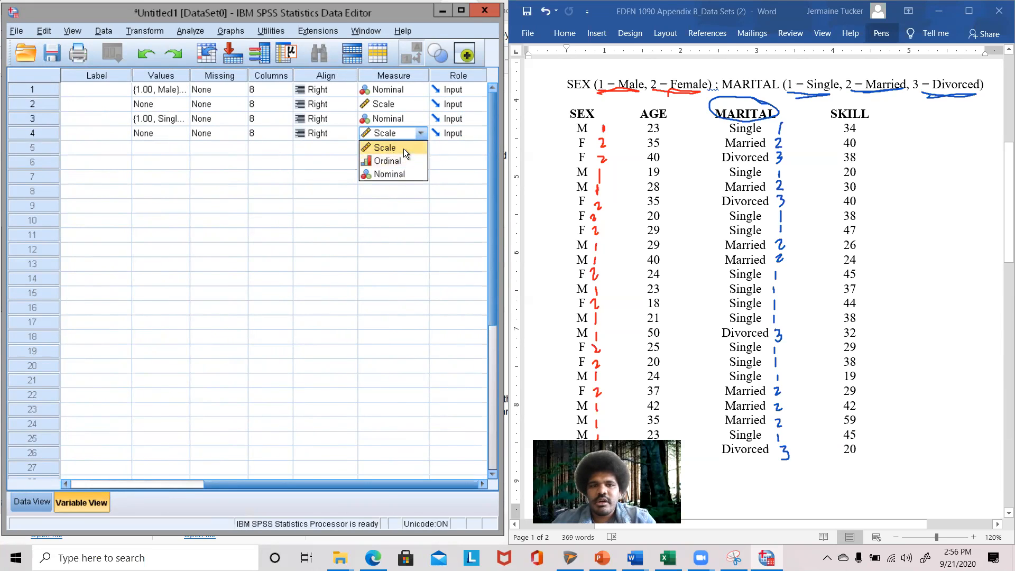
{"action": "left_click", "coordinate": [398, 147]}
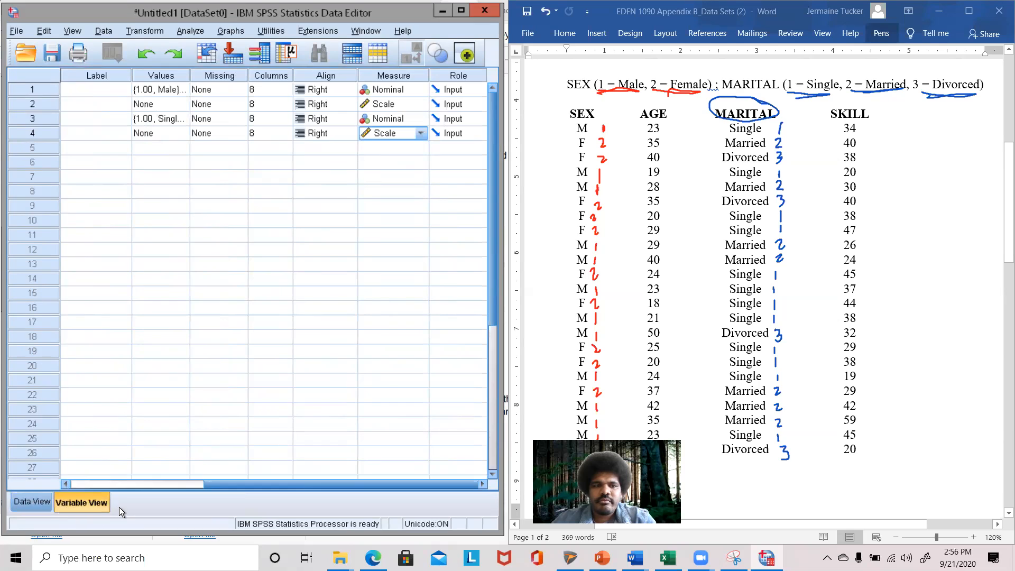
{"action": "left_click", "coordinate": [36, 499]}
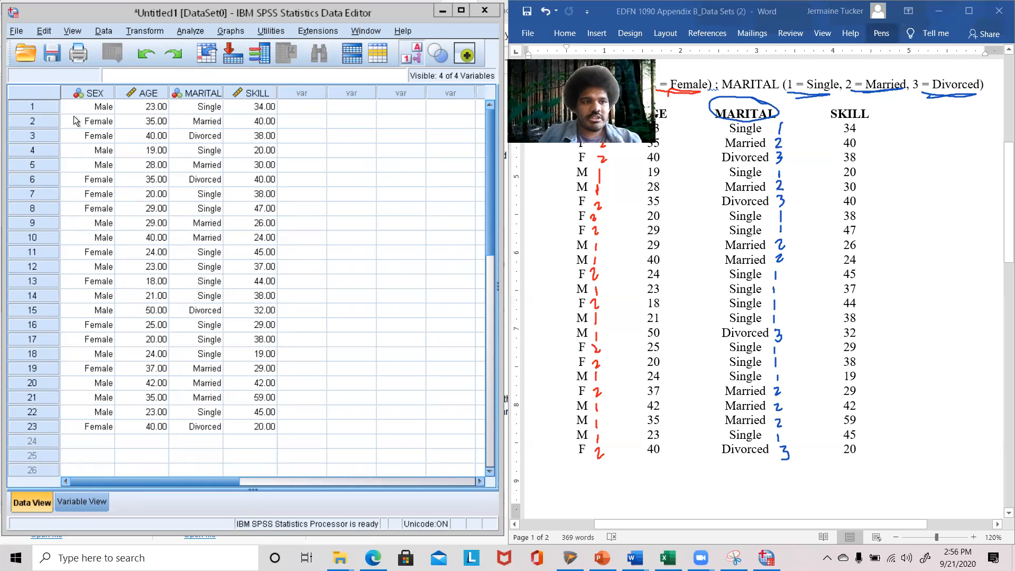
- Start saving the data set as a new file and browse to the laptop's C drive for the location
{"action": "left_click", "coordinate": [18, 33]}
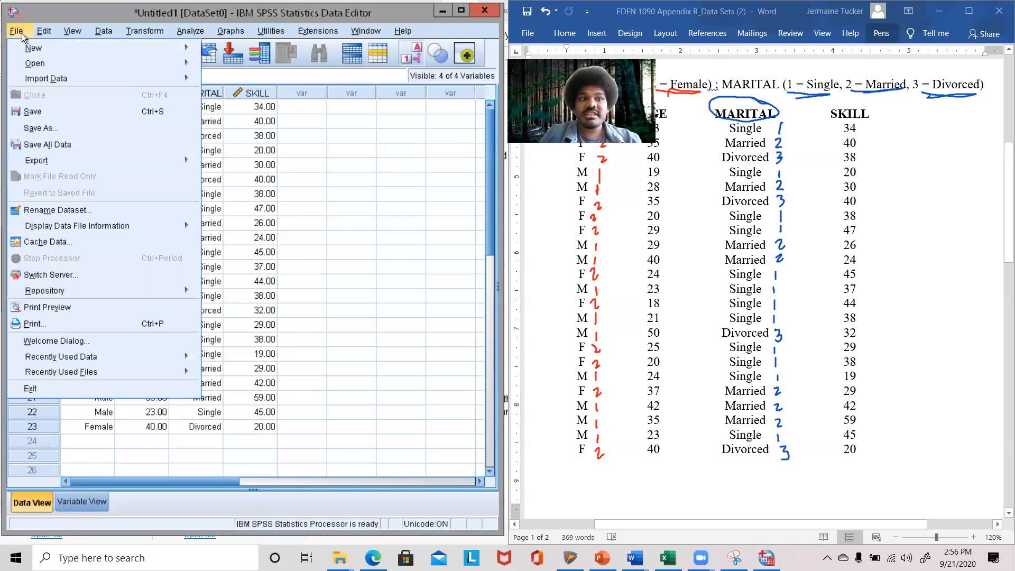
{"action": "left_click", "coordinate": [53, 129]}
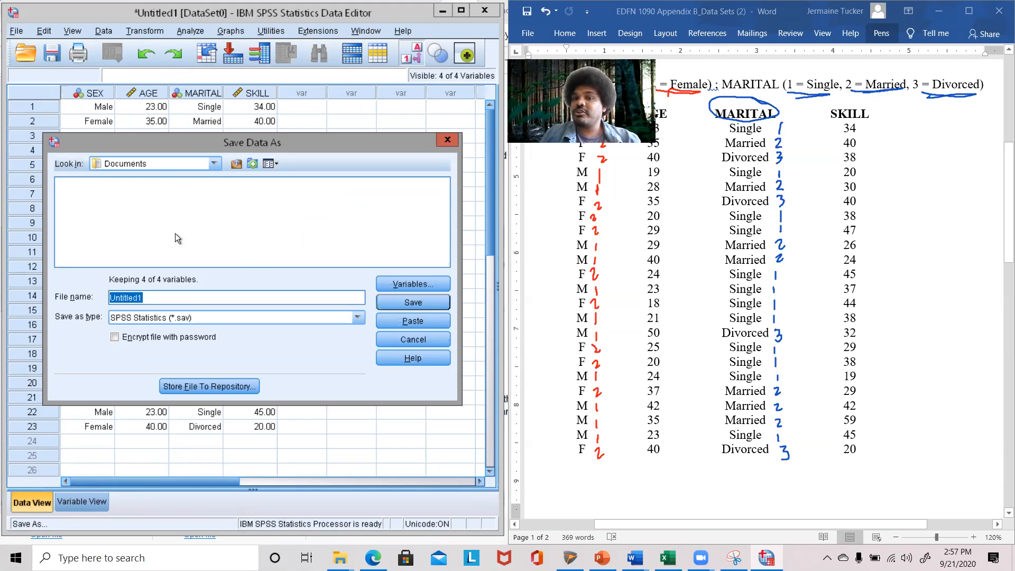
{"action": "left_click", "coordinate": [211, 163]}
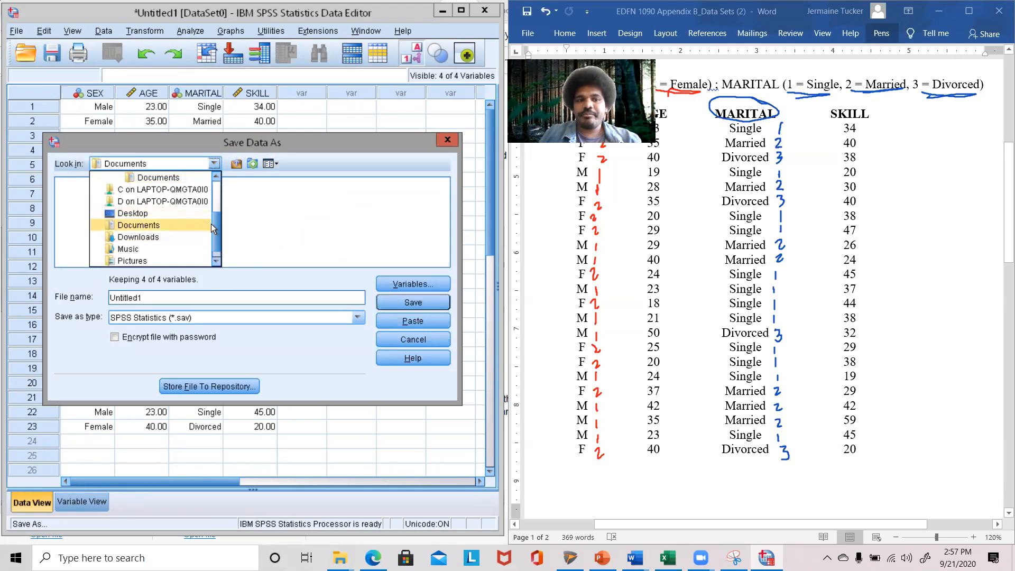
{"action": "left_click_drag", "start_coordinate": [218, 227], "coordinate": [220, 200]}
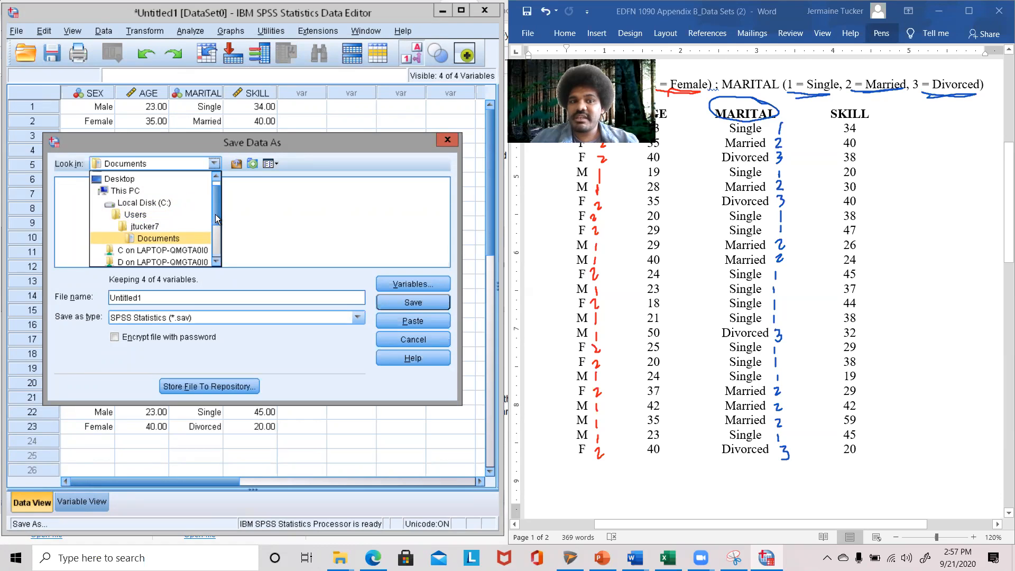
{"action": "left_click_drag", "start_coordinate": [215, 214], "coordinate": [217, 201]}
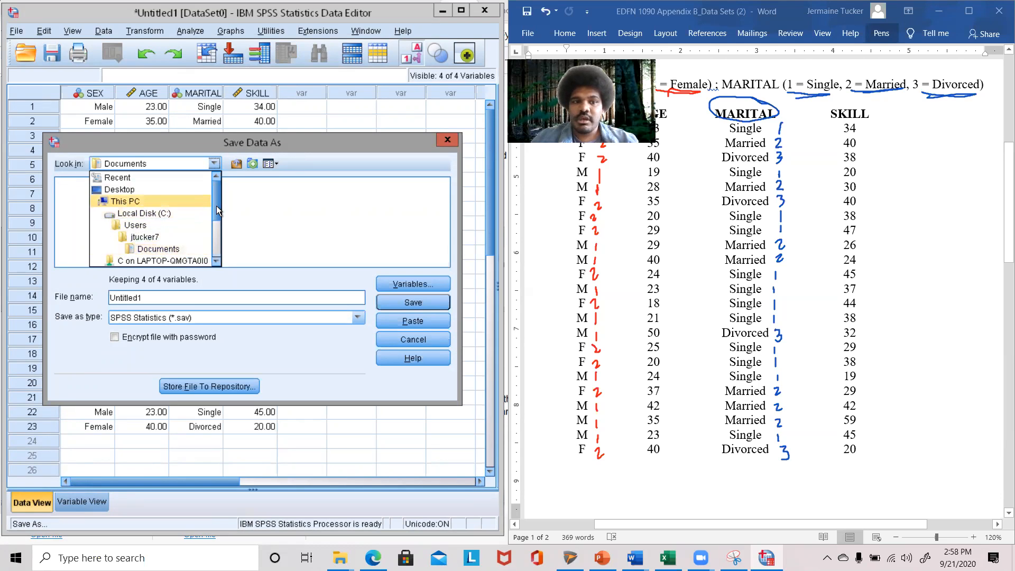
{"action": "left_click_drag", "start_coordinate": [218, 217], "coordinate": [217, 236]}
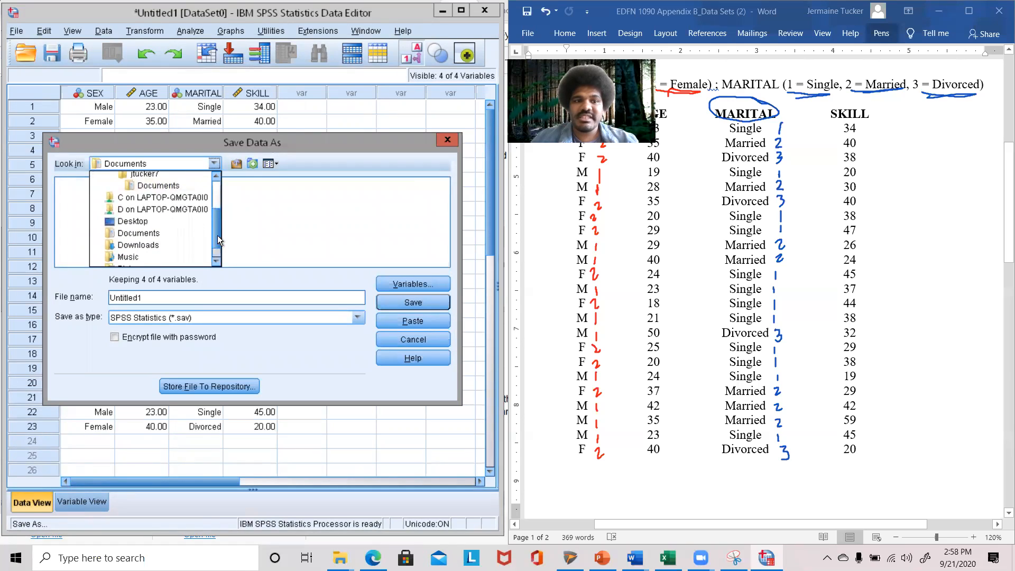
{"action": "left_click", "coordinate": [147, 198]}
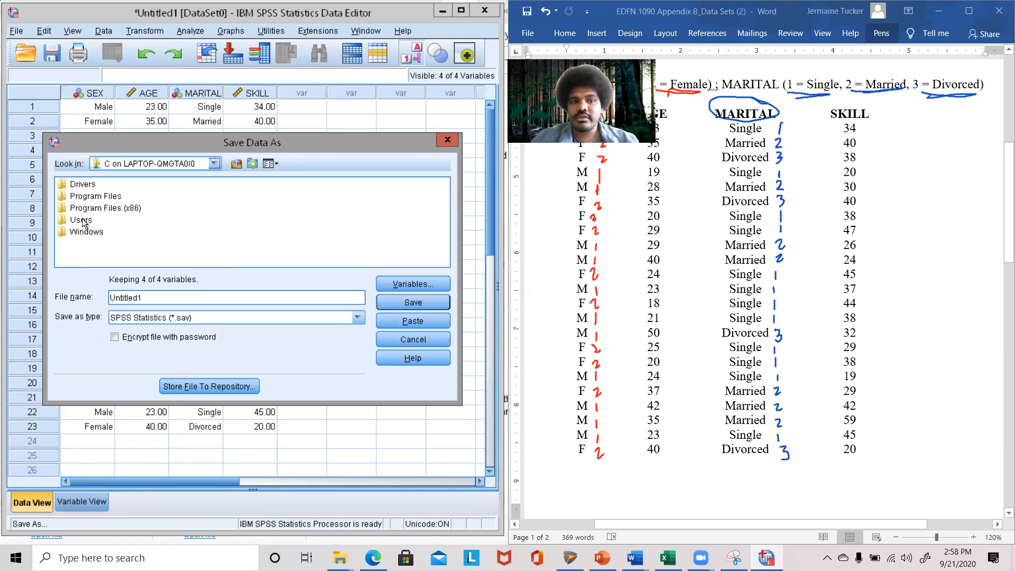
- Go through Users and the personal profile folder to Documents as the save location, declining to replace Untitled1.sav
{"action": "left_click", "coordinate": [85, 219]}
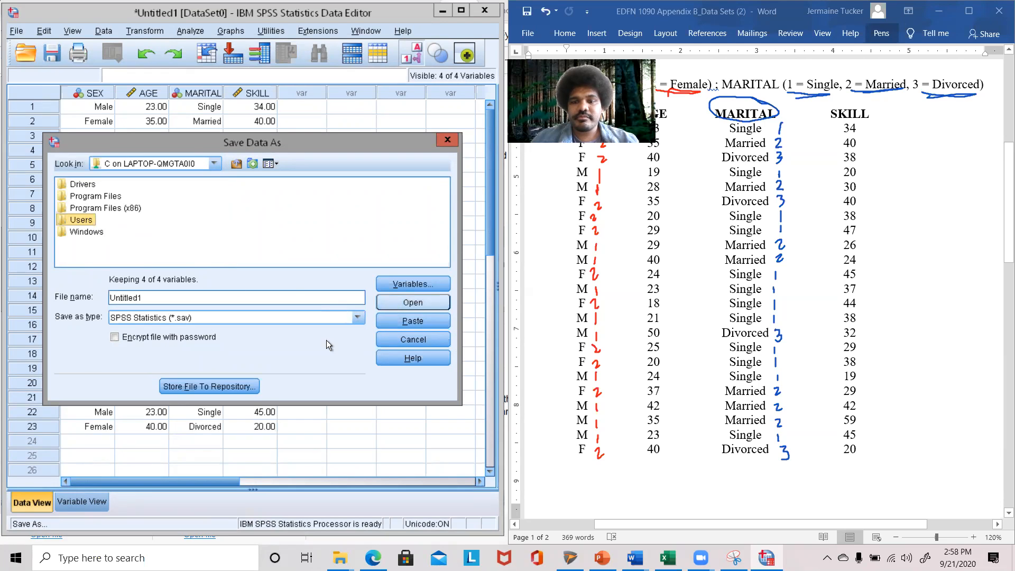
{"action": "left_click", "coordinate": [418, 302]}
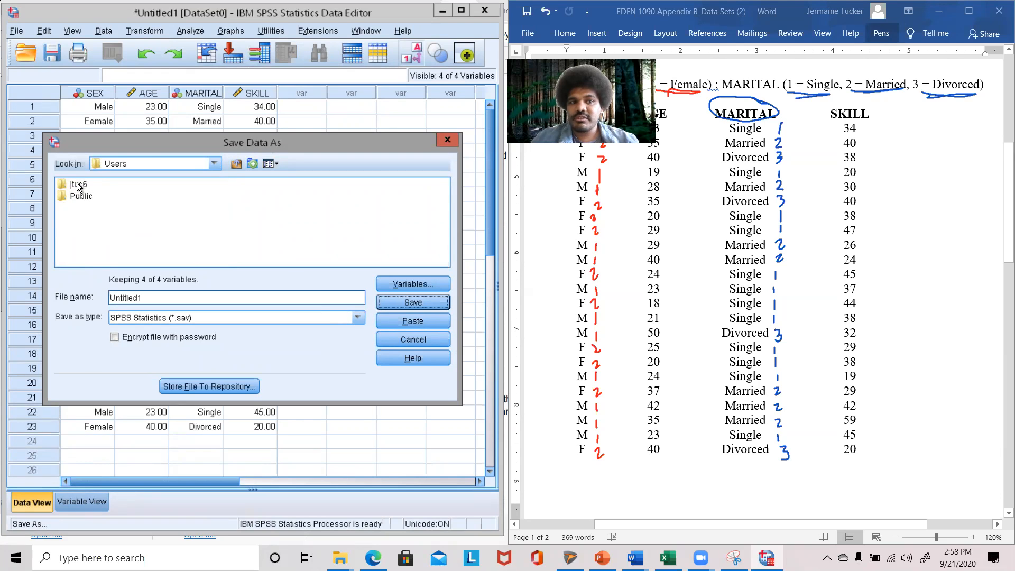
{"action": "left_click", "coordinate": [80, 184]}
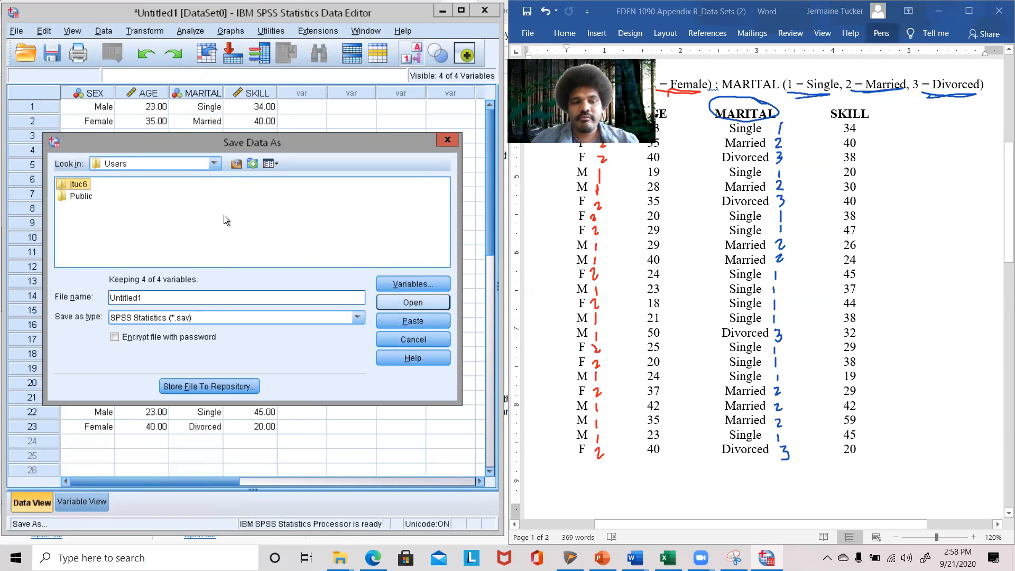
{"action": "key", "text": "Return"}
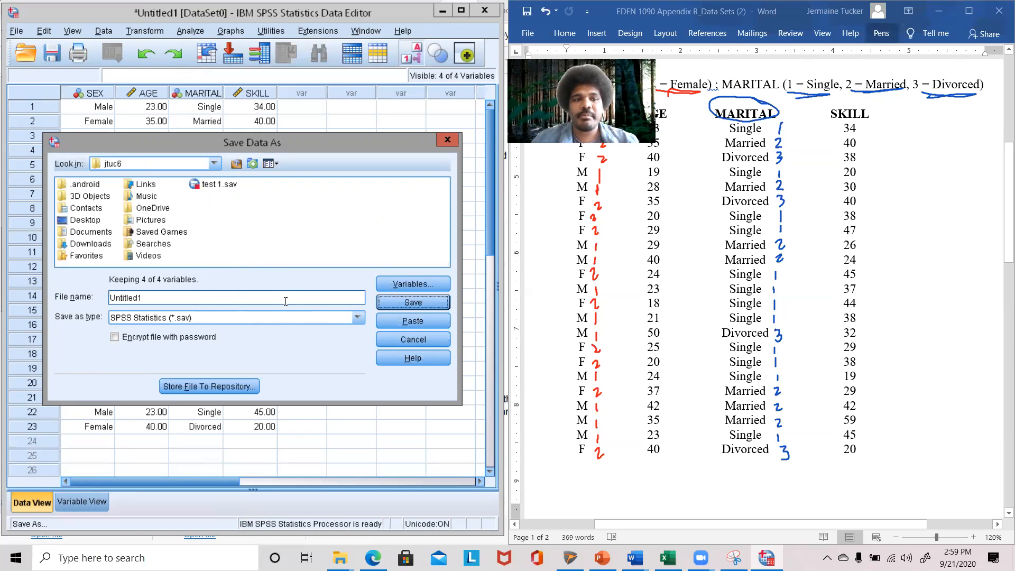
{"action": "left_click", "coordinate": [94, 232]}
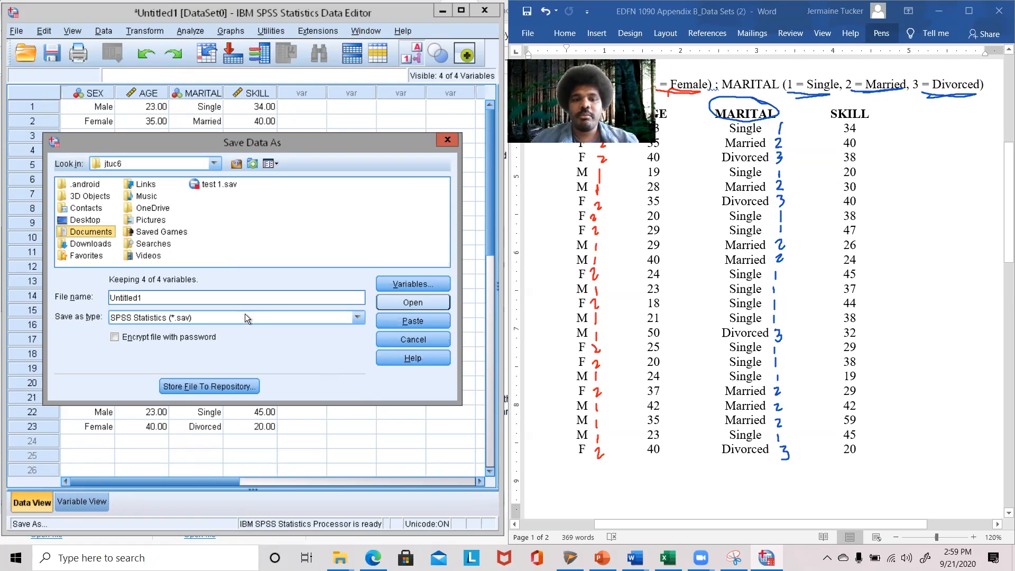
{"action": "left_click", "coordinate": [420, 303]}
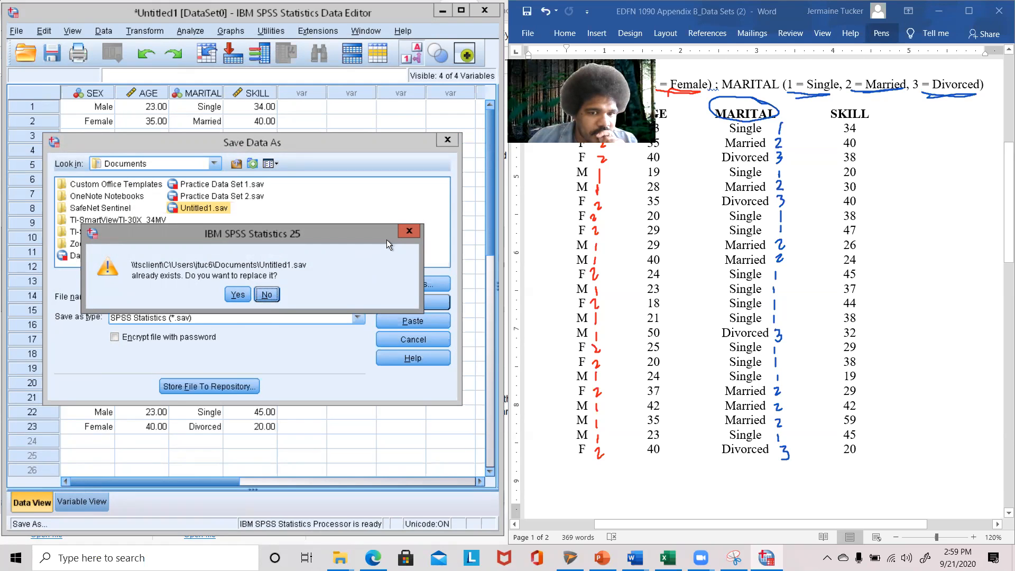
{"action": "left_click", "coordinate": [267, 294]}
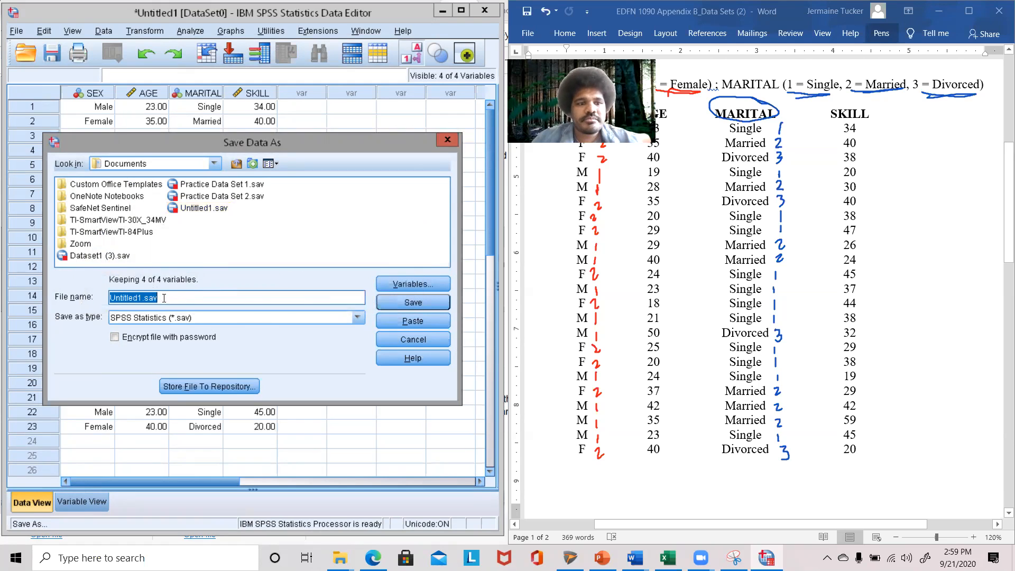
- Enter Practice Data Set 1 as the file name and close the save dialog without saving
{"action": "left_click", "coordinate": [185, 297]}
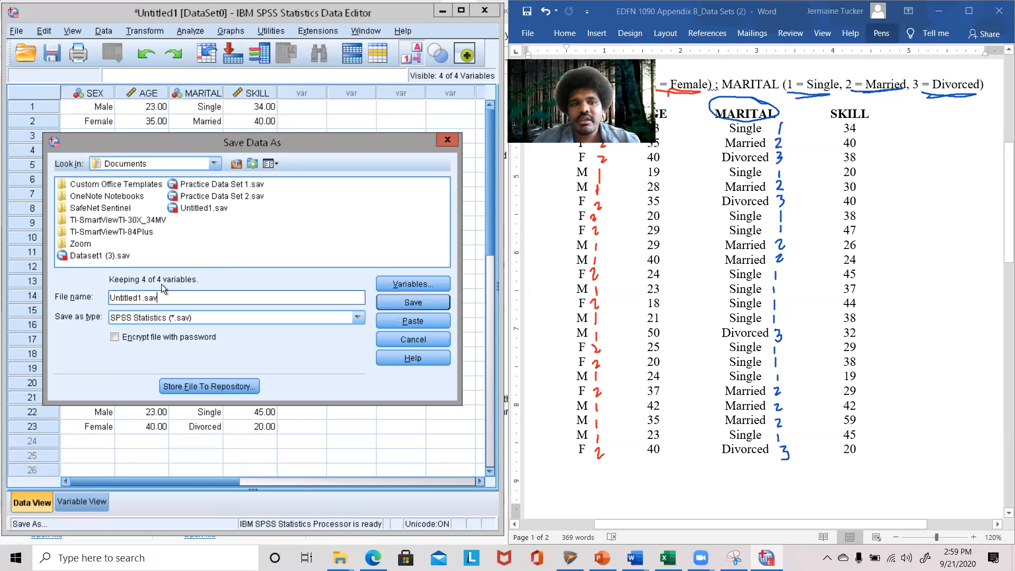
{"action": "double_click", "coordinate": [108, 298]}
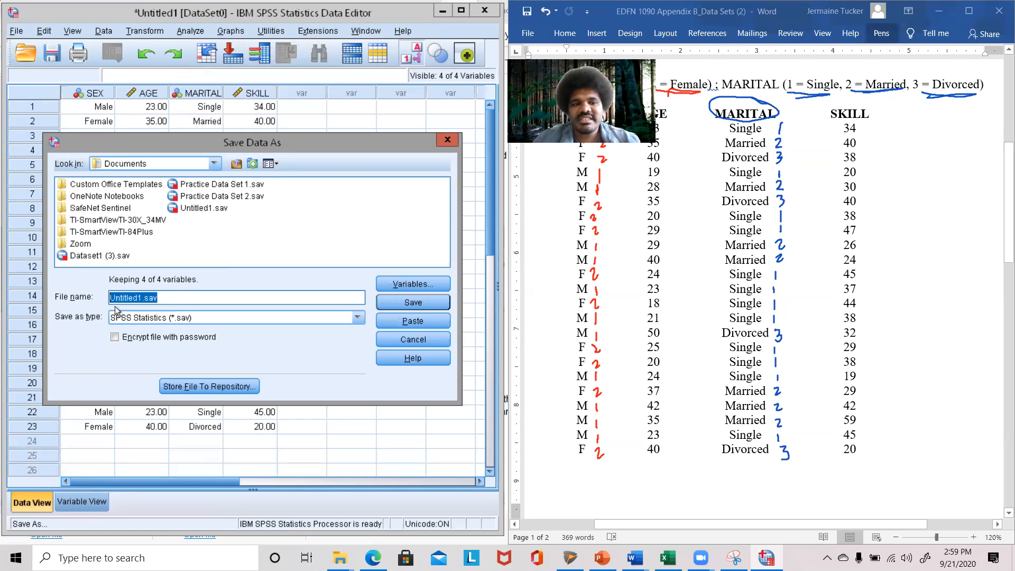
{"action": "type", "text": "Prac"}
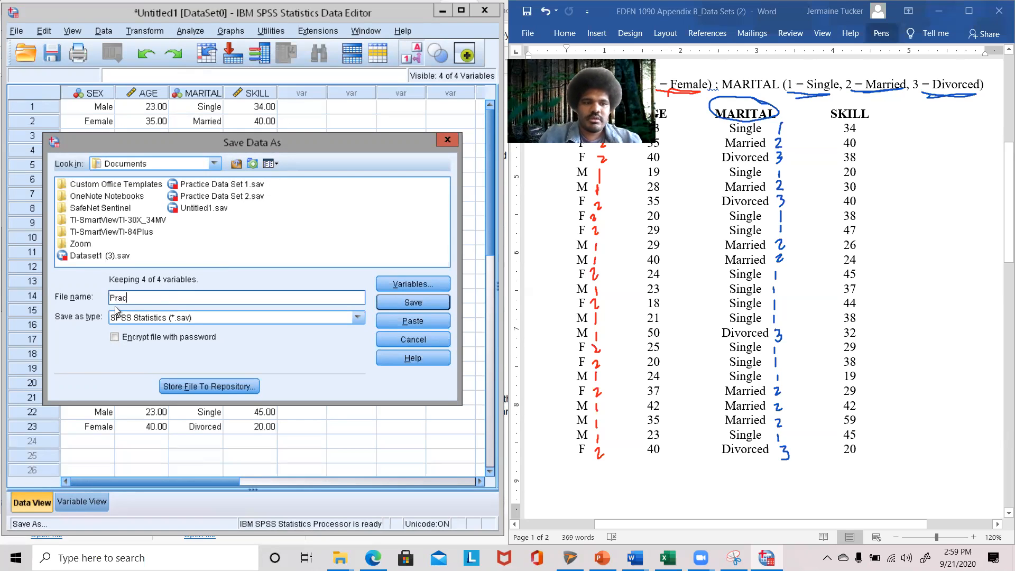
{"action": "type", "text": "tice Data "}
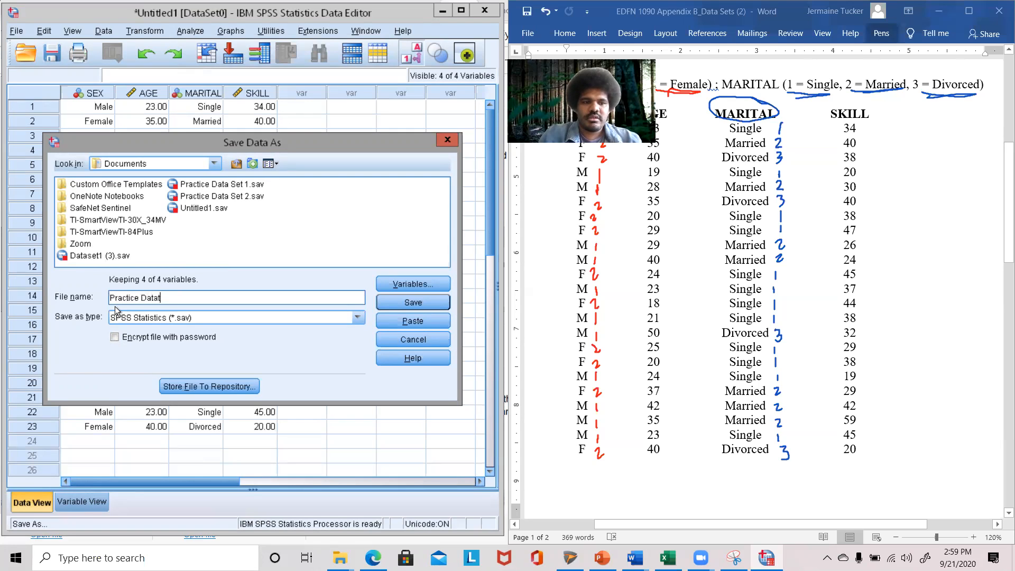
{"action": "type", "text": "Set 1"}
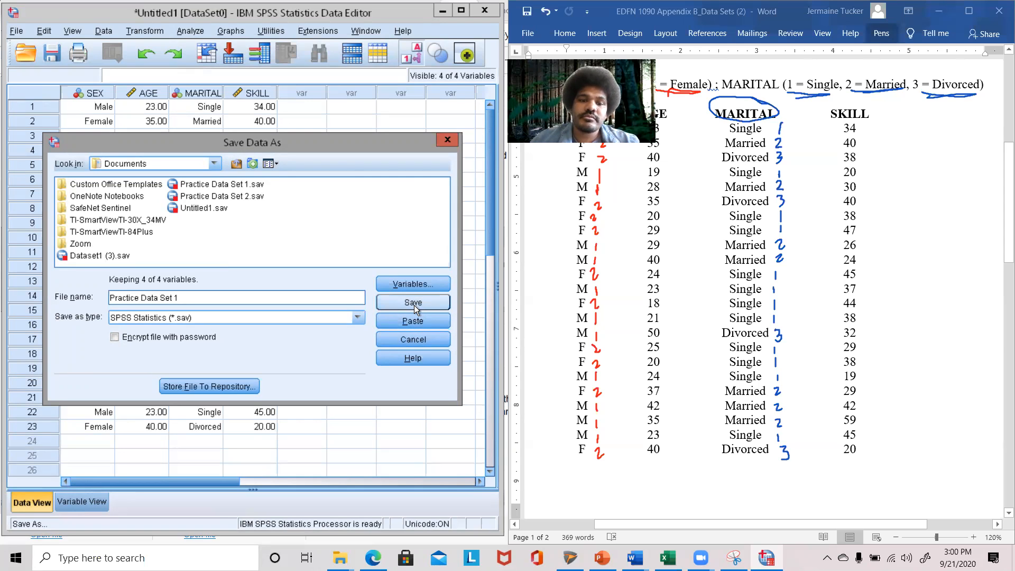
{"action": "left_click", "coordinate": [447, 140]}
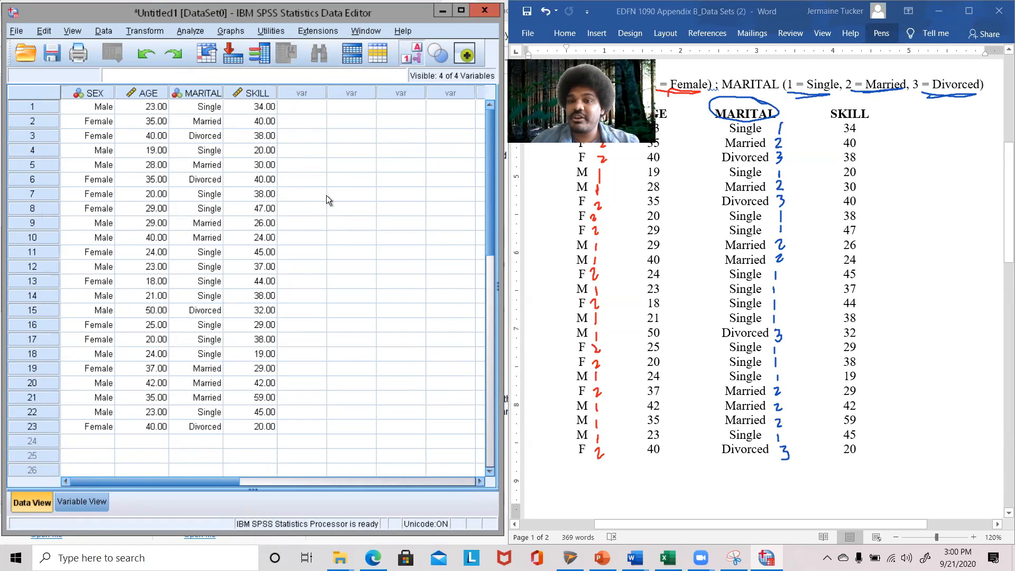
- Start opening an existing data file and browse to the laptop's C drive
{"action": "left_click", "coordinate": [16, 32]}
{"action": "mouse_move", "coordinate": [29, 64]}
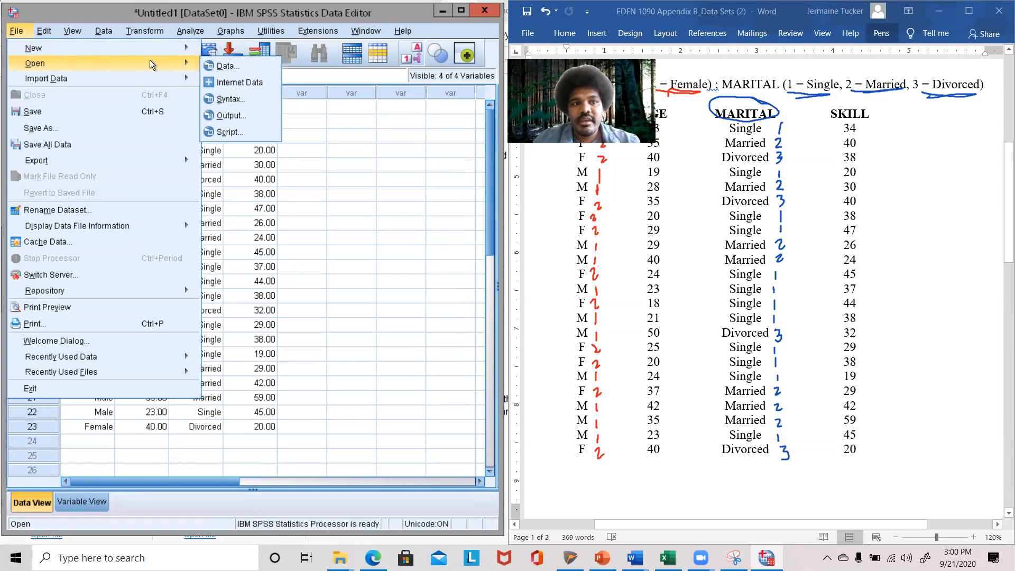
{"action": "left_click", "coordinate": [240, 68]}
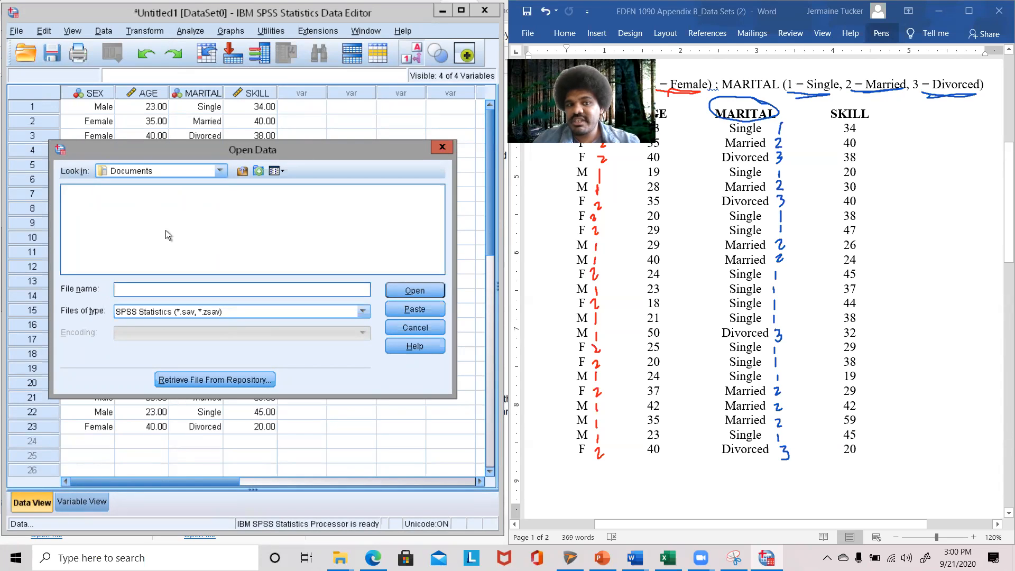
{"action": "left_click", "coordinate": [220, 171]}
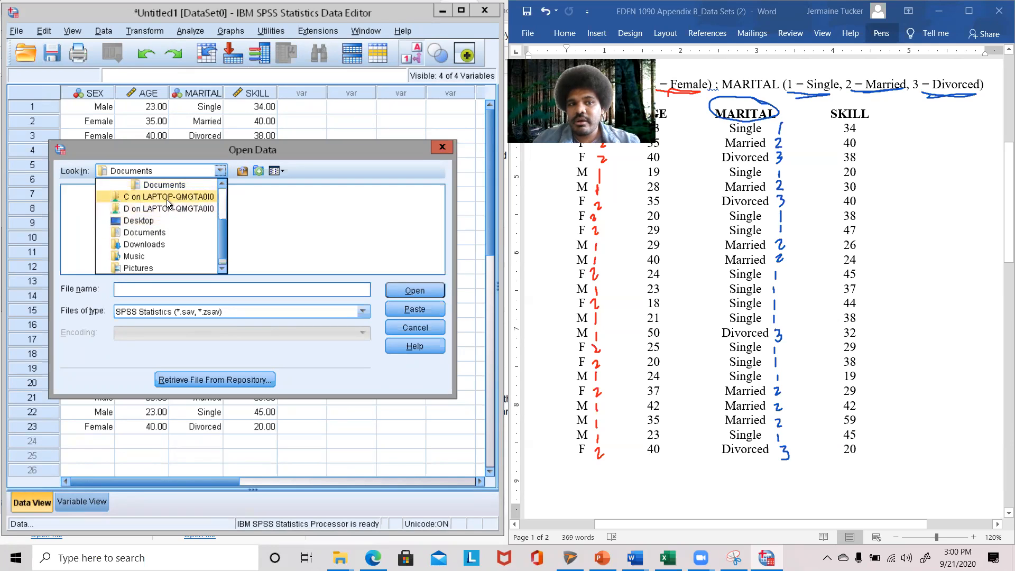
{"action": "left_click", "coordinate": [195, 202]}
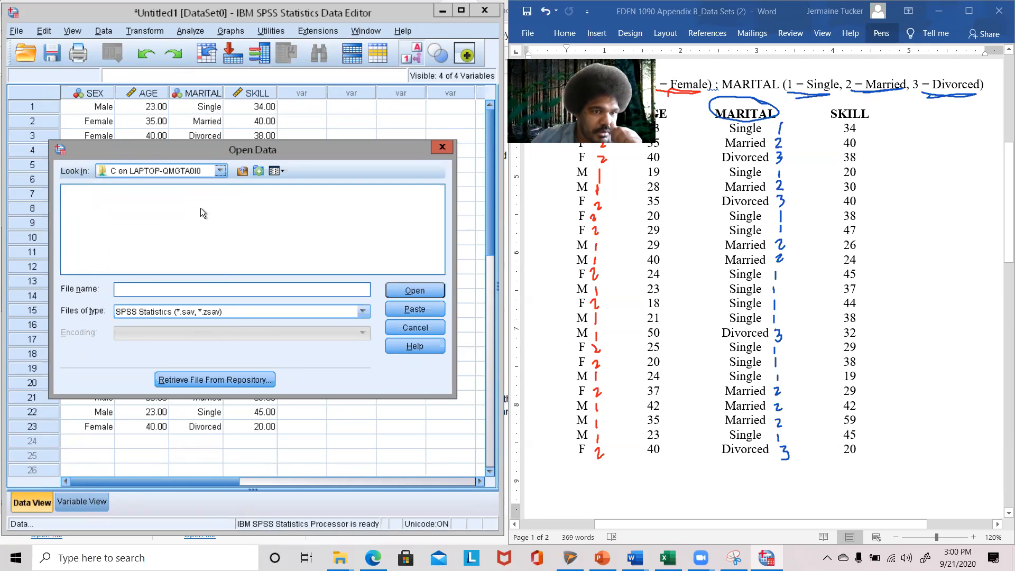
- Browse through Users and the personal profile folder to the data files in Documents, and close the dialog without opening any
{"action": "left_click", "coordinate": [88, 228]}
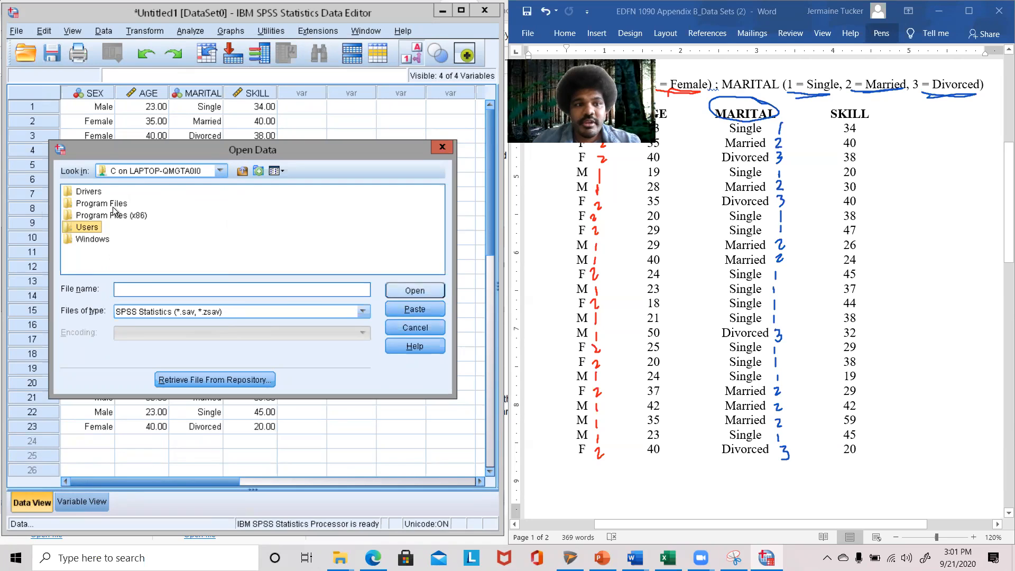
{"action": "key", "text": "Return"}
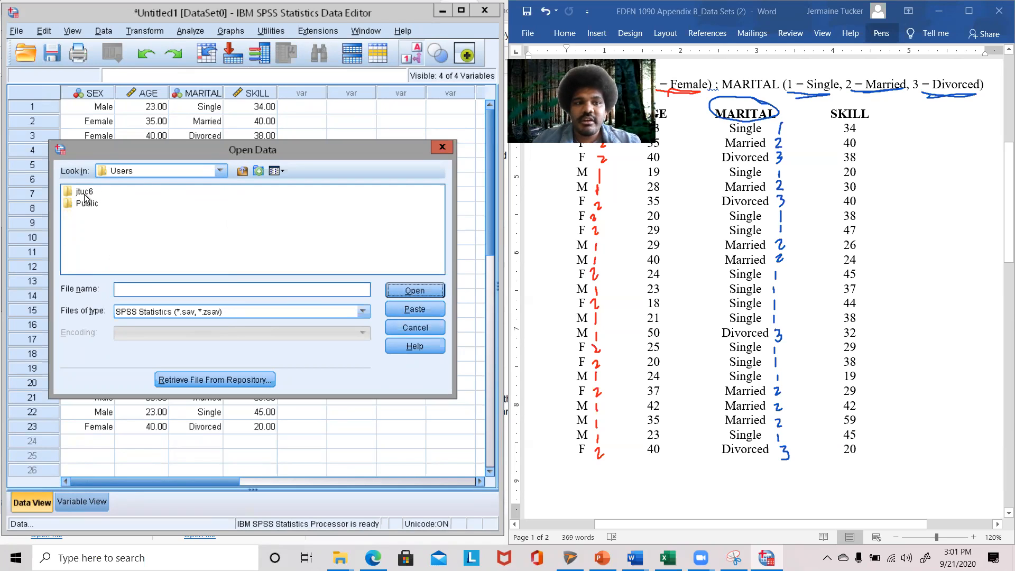
{"action": "left_click", "coordinate": [85, 194]}
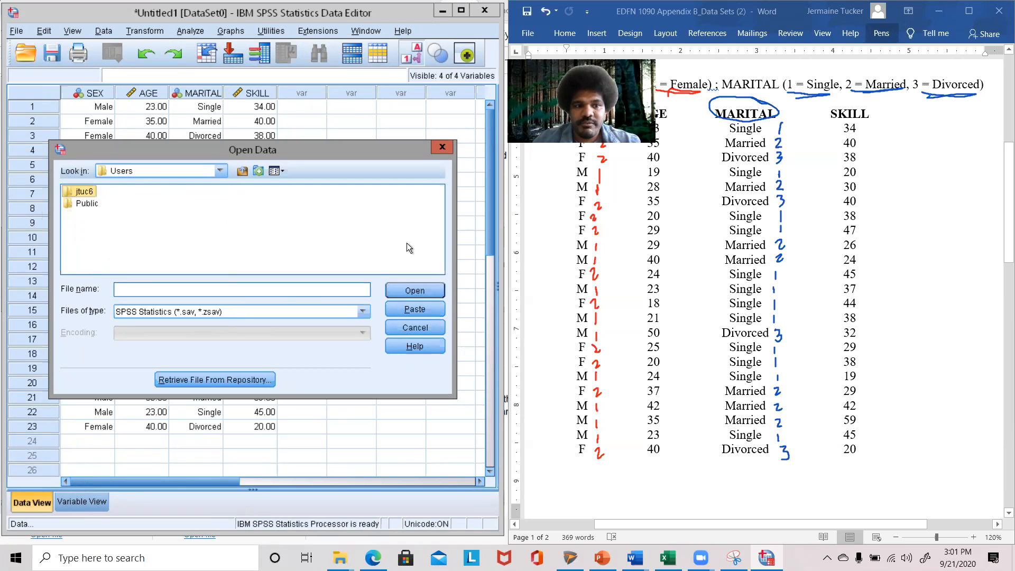
{"action": "left_click", "coordinate": [424, 291]}
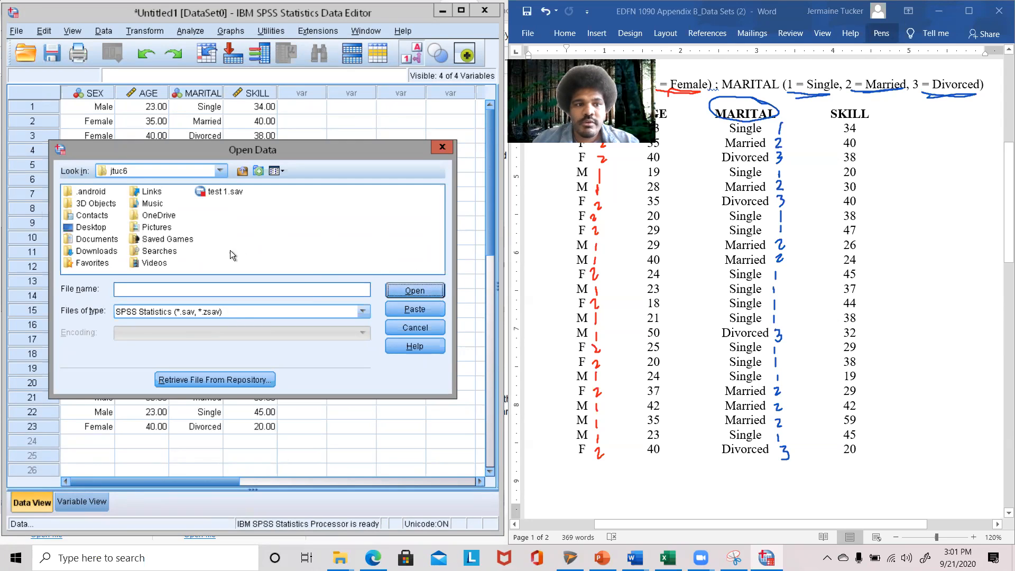
{"action": "left_click", "coordinate": [97, 241]}
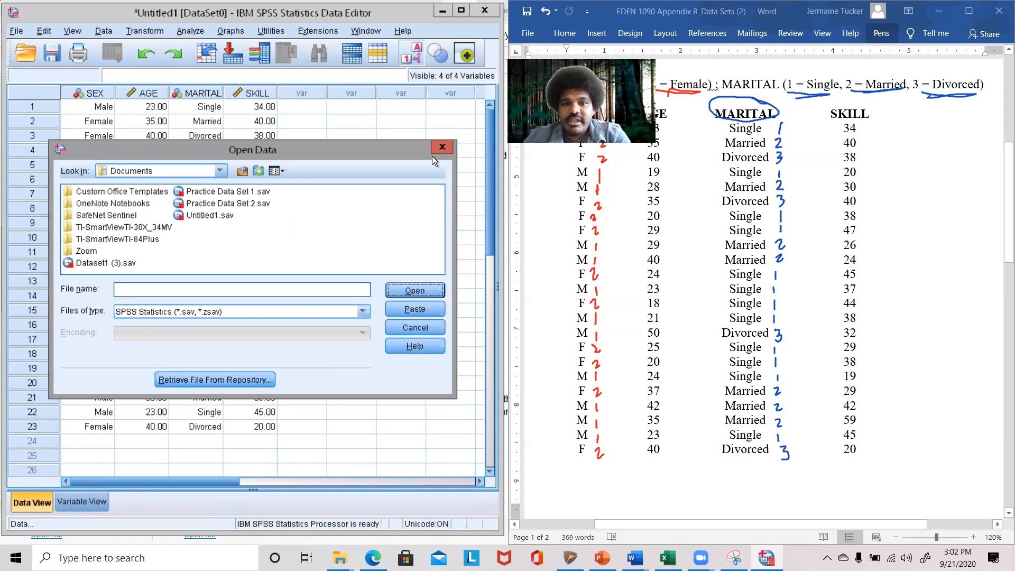
{"action": "left_click", "coordinate": [441, 145]}
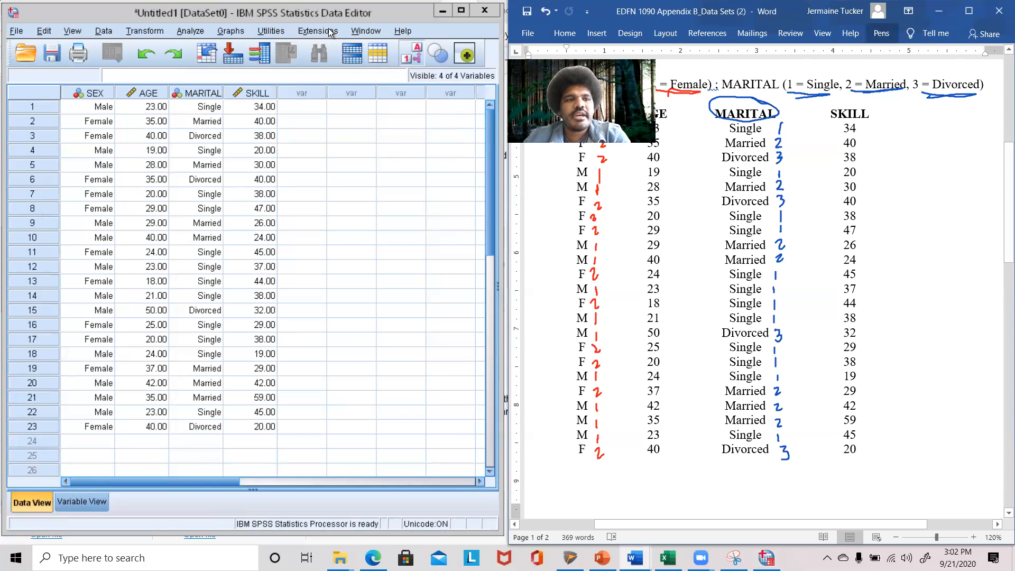
- Exit SPSS without saving the changes to the untitled data set, and minimize the Word document
{"action": "left_click", "coordinate": [369, 15]}
{"action": "left_click_drag", "start_coordinate": [381, 78], "coordinate": [374, 31]}
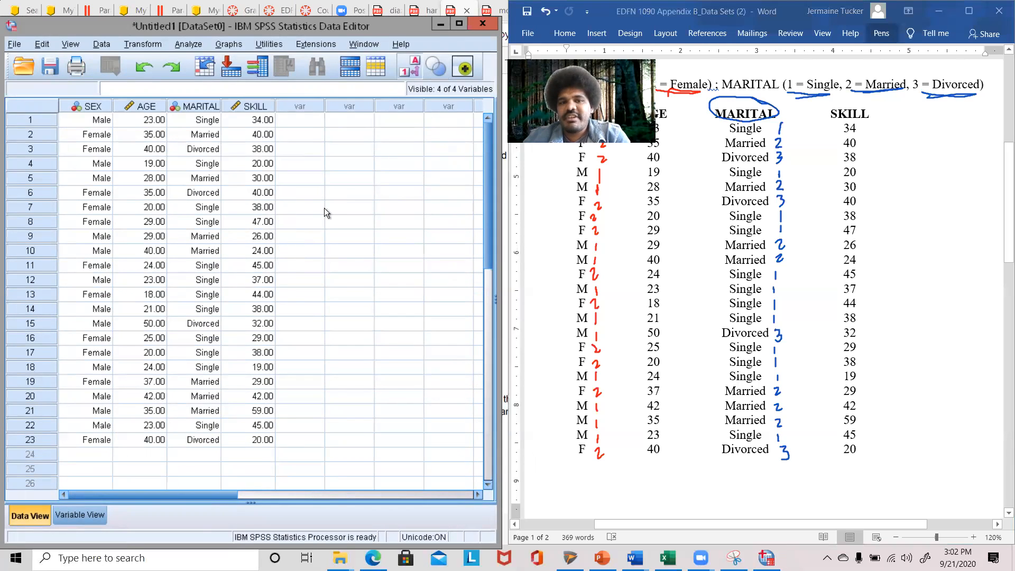
{"action": "left_click", "coordinate": [483, 27]}
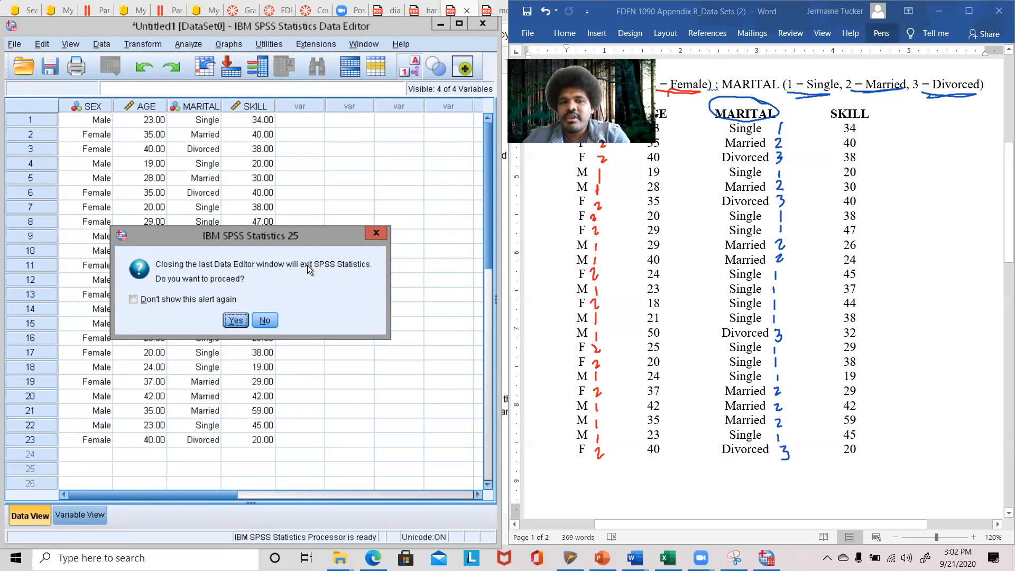
{"action": "left_click", "coordinate": [236, 319]}
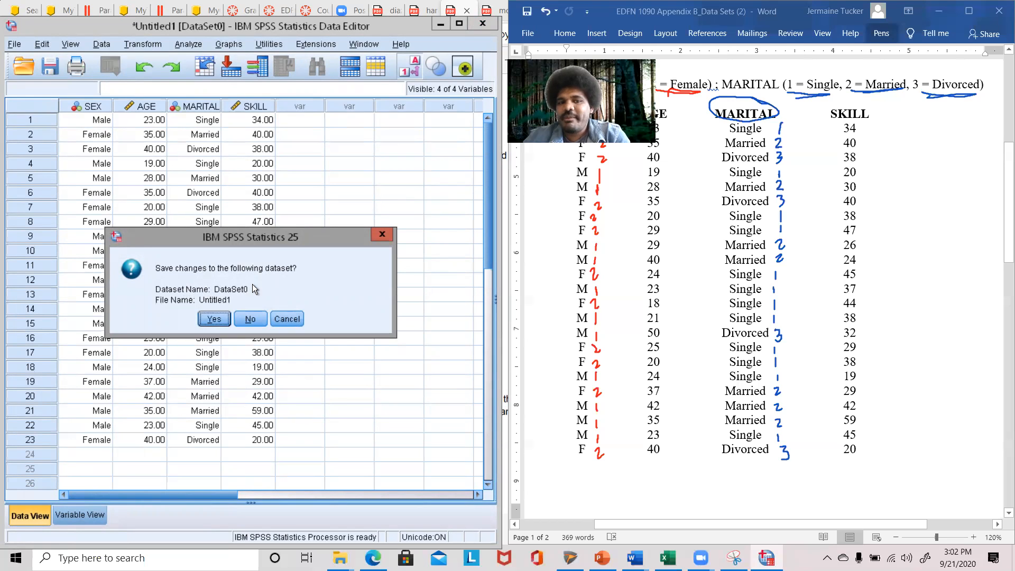
{"action": "left_click", "coordinate": [256, 316]}
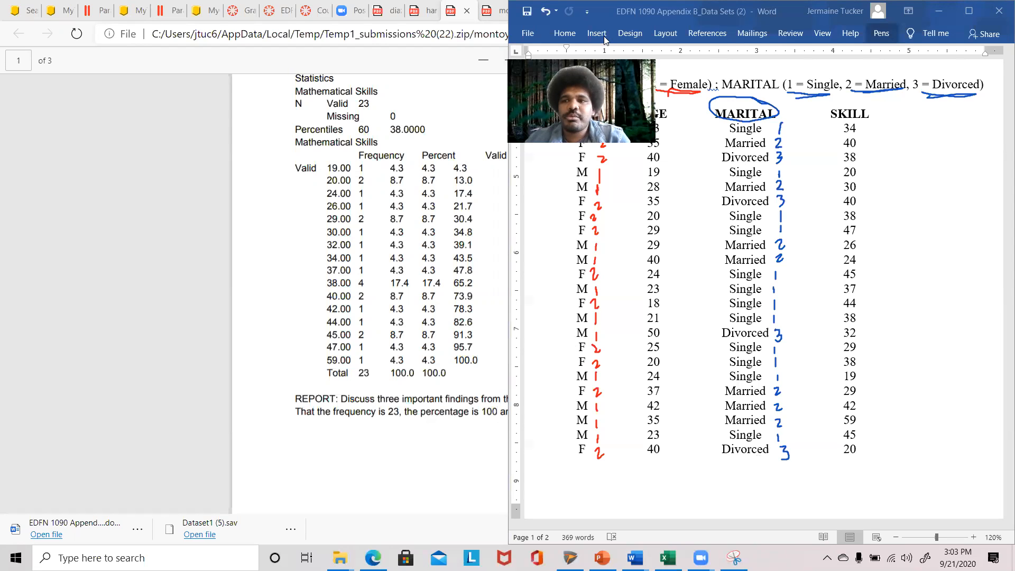
{"action": "left_click", "coordinate": [938, 11]}
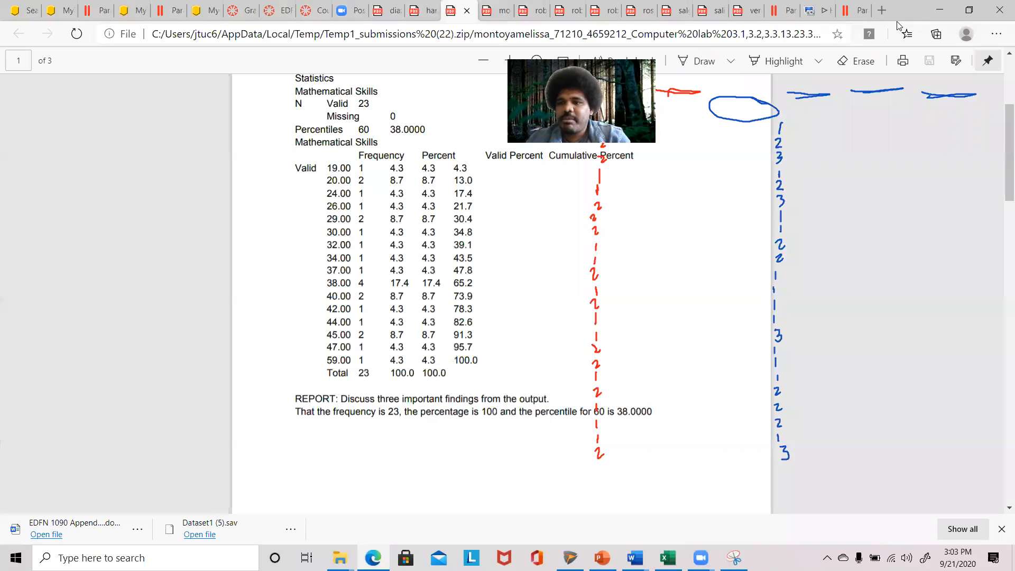
- Review the submitted computer lab PDF from the Mathematical Skills frequencies through Practice Exercises 3.2 and 3.3, including the report answers
{"action": "scroll", "coordinate": [898, 26], "scroll_direction": "down", "scroll_amount": 1}
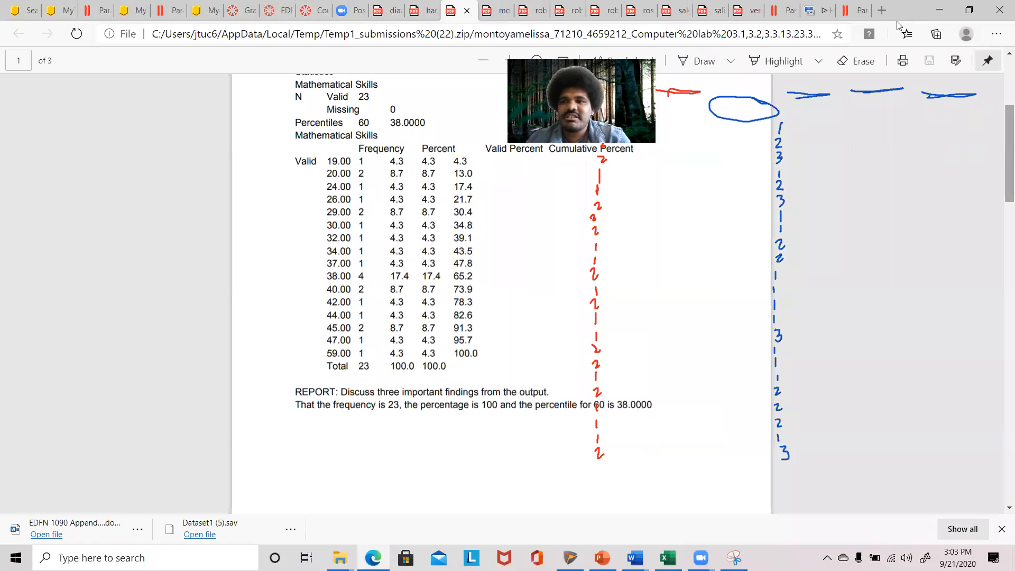
{"action": "scroll", "coordinate": [897, 26], "scroll_direction": "down", "scroll_amount": 10}
{"action": "scroll", "coordinate": [896, 26], "scroll_direction": "up", "scroll_amount": 3}
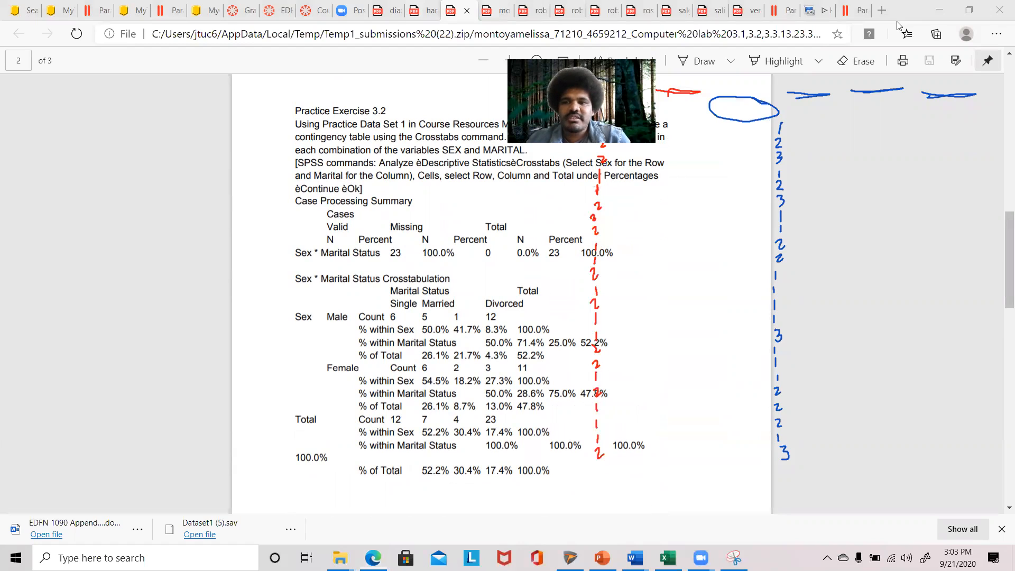
{"action": "scroll", "coordinate": [897, 26], "scroll_direction": "down", "scroll_amount": 15}
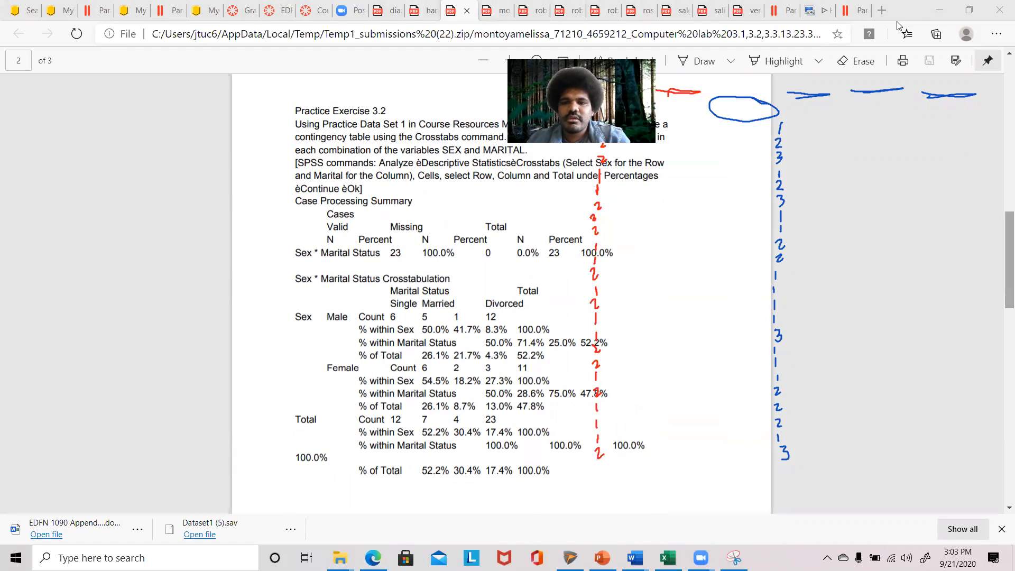
{"action": "scroll", "coordinate": [897, 26], "scroll_direction": "down", "scroll_amount": 5}
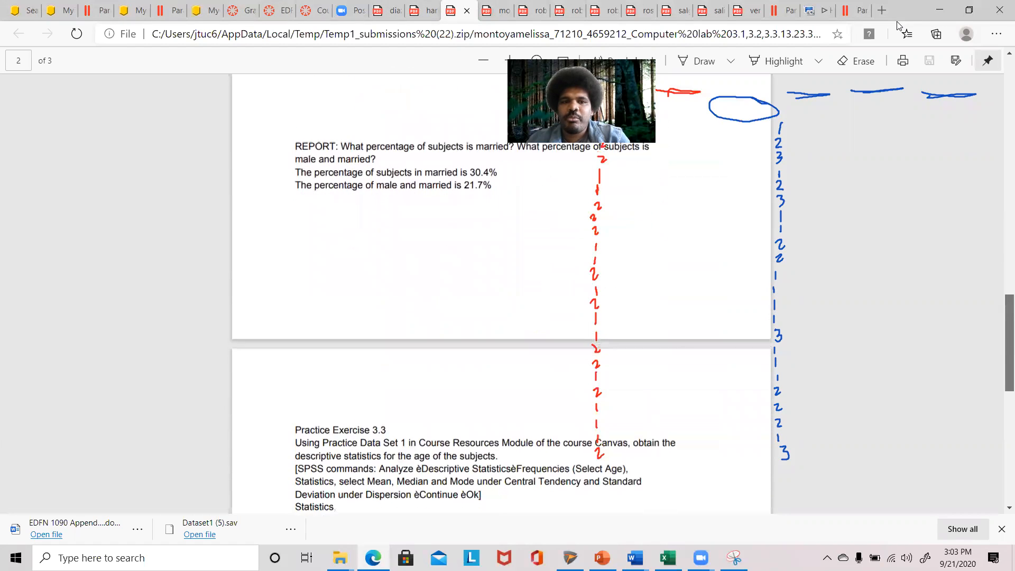
{"action": "scroll", "coordinate": [896, 26], "scroll_direction": "down", "scroll_amount": 8}
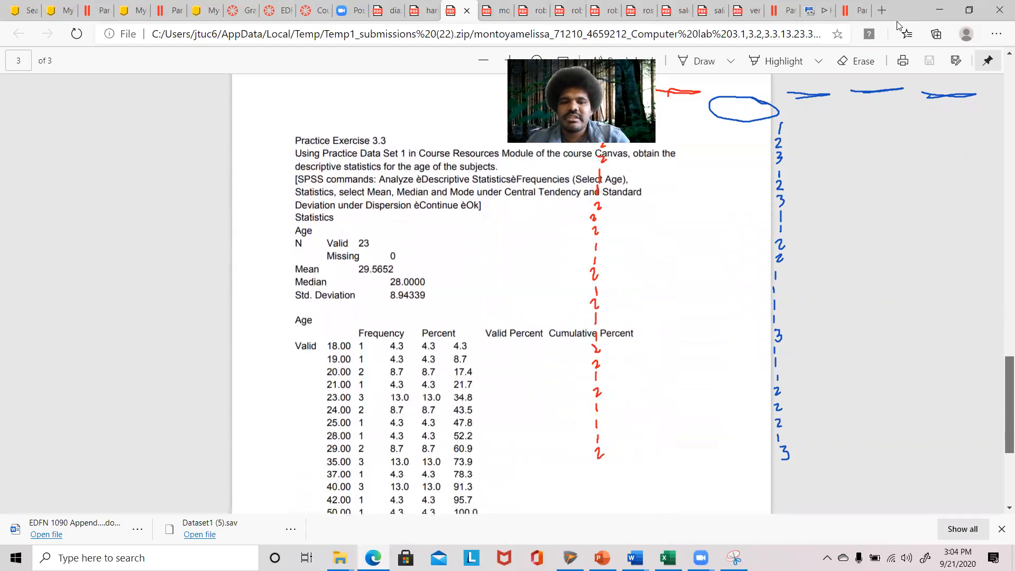
{"action": "scroll", "coordinate": [896, 26], "scroll_direction": "down", "scroll_amount": 2}
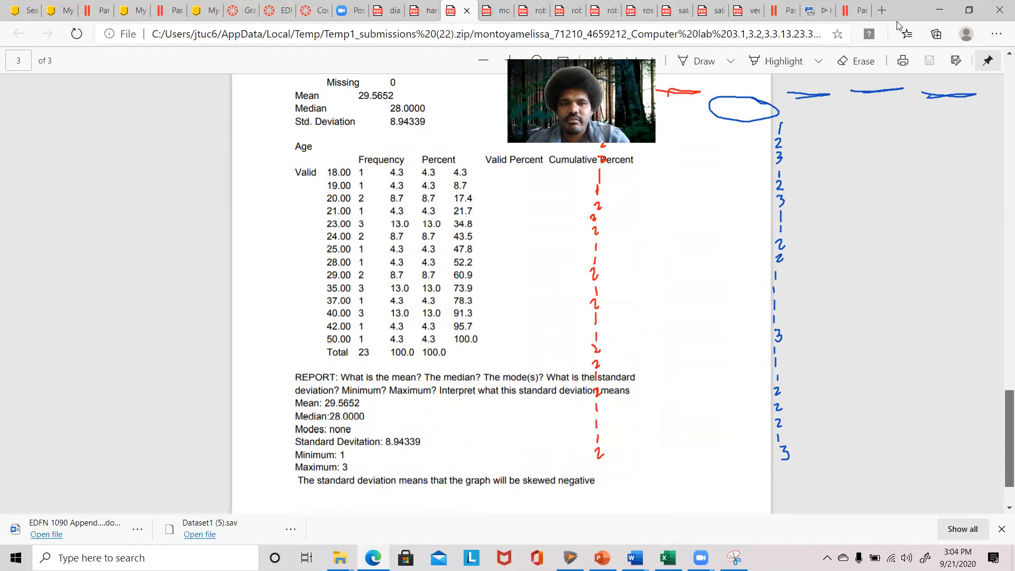
{"action": "scroll", "coordinate": [897, 26], "scroll_direction": "up", "scroll_amount": 2}
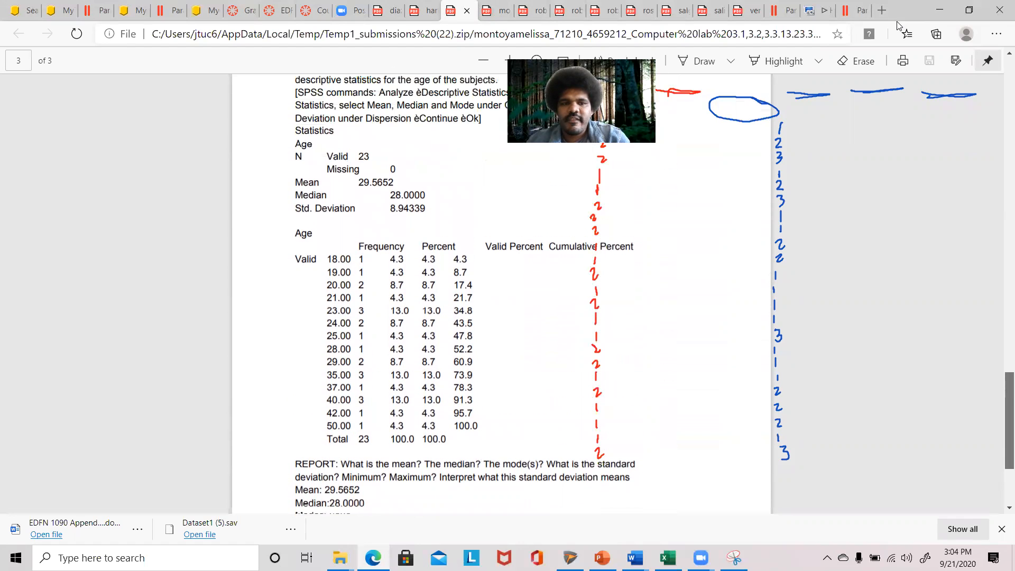